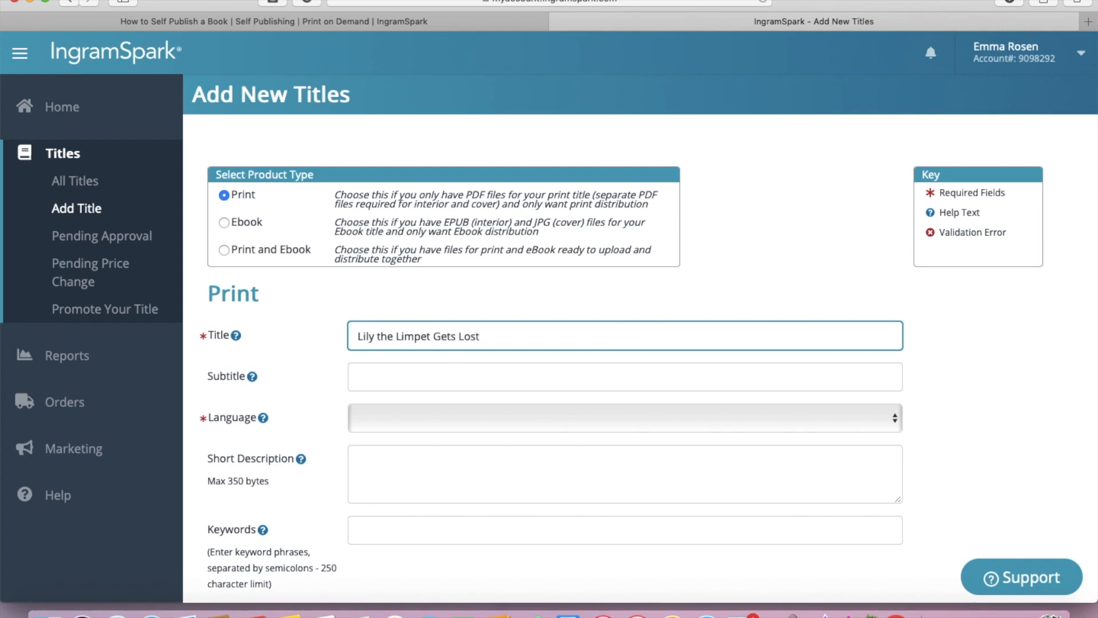
Step: Leave the subtitle blank and set the book's language to English
click(362, 375)
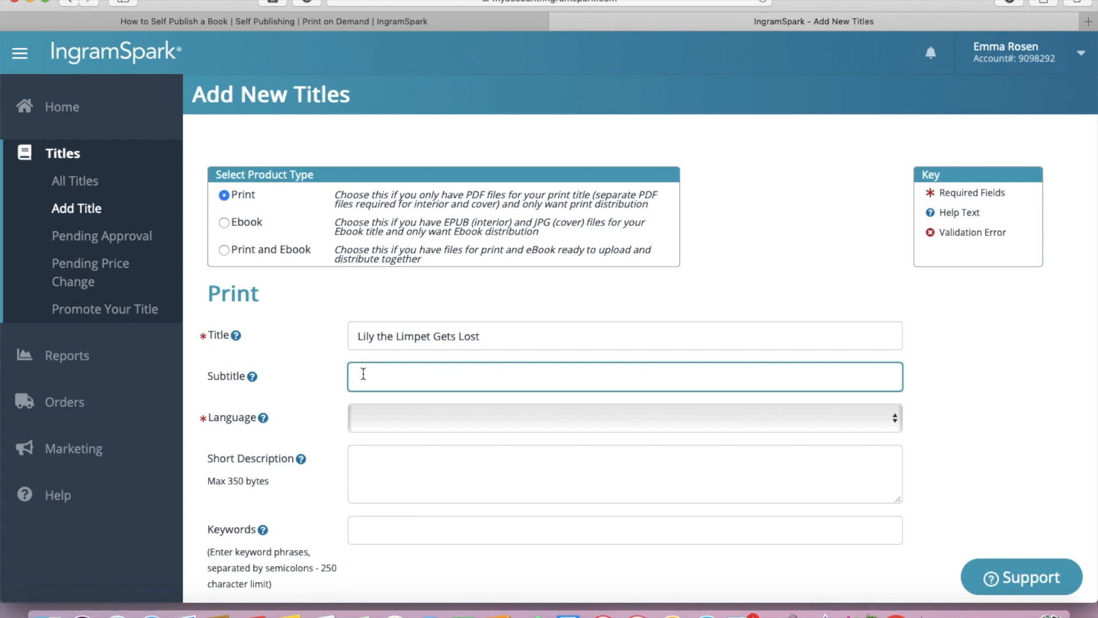
scroll(363, 373, down, 3)
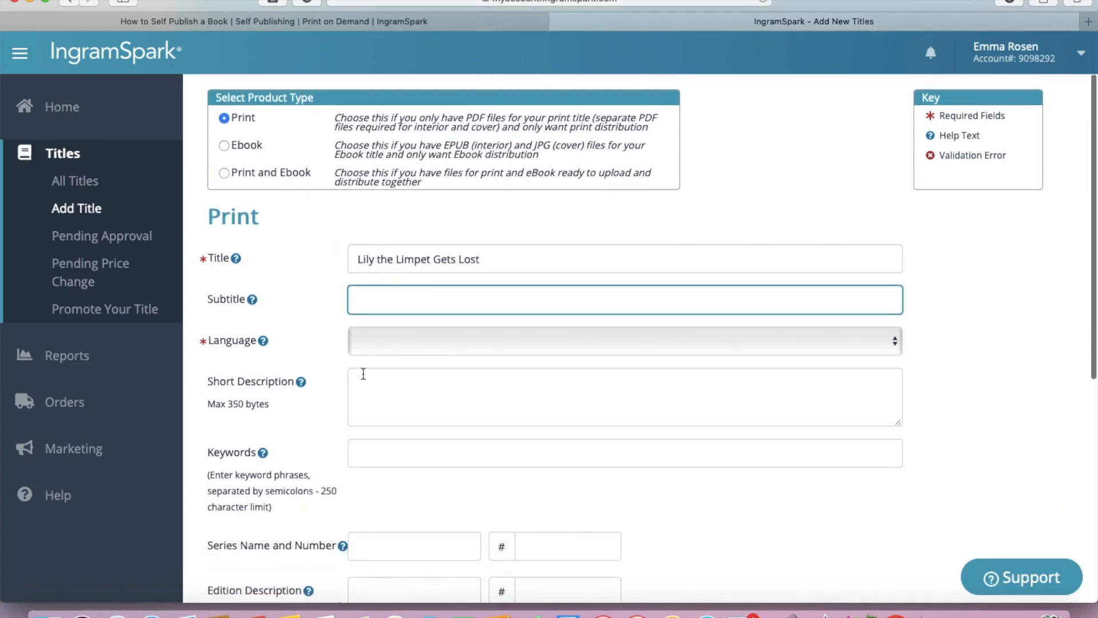
click(397, 348)
click(391, 356)
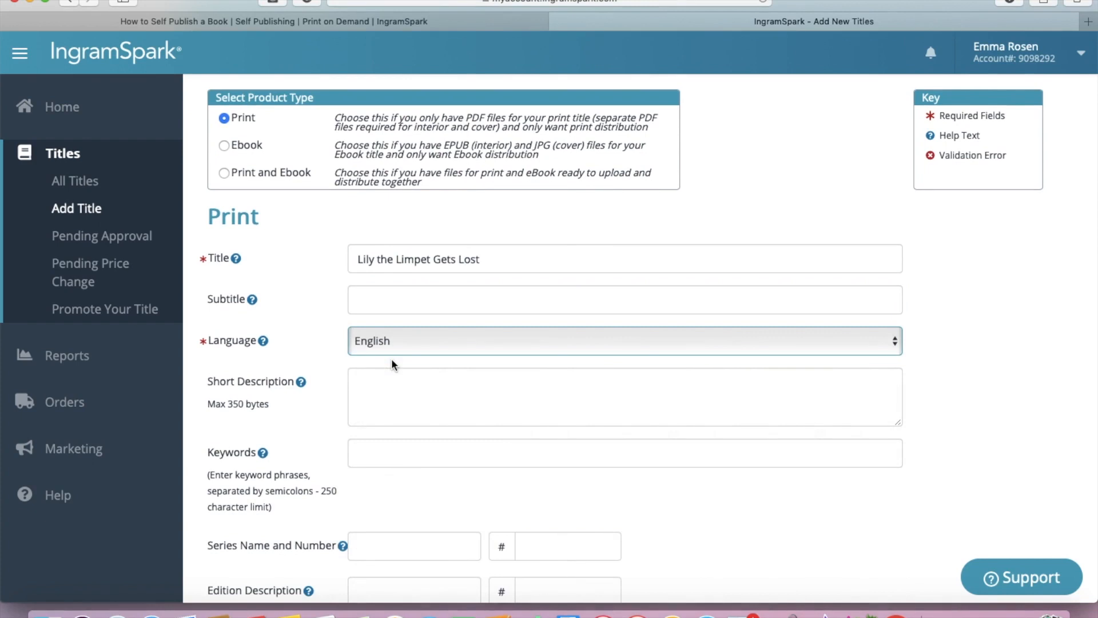
Step: Fill in the short description with the blurb from "Lily the limpet lives happily in a rock pool." to "A beautiful tale of life by the sea."
click(370, 404)
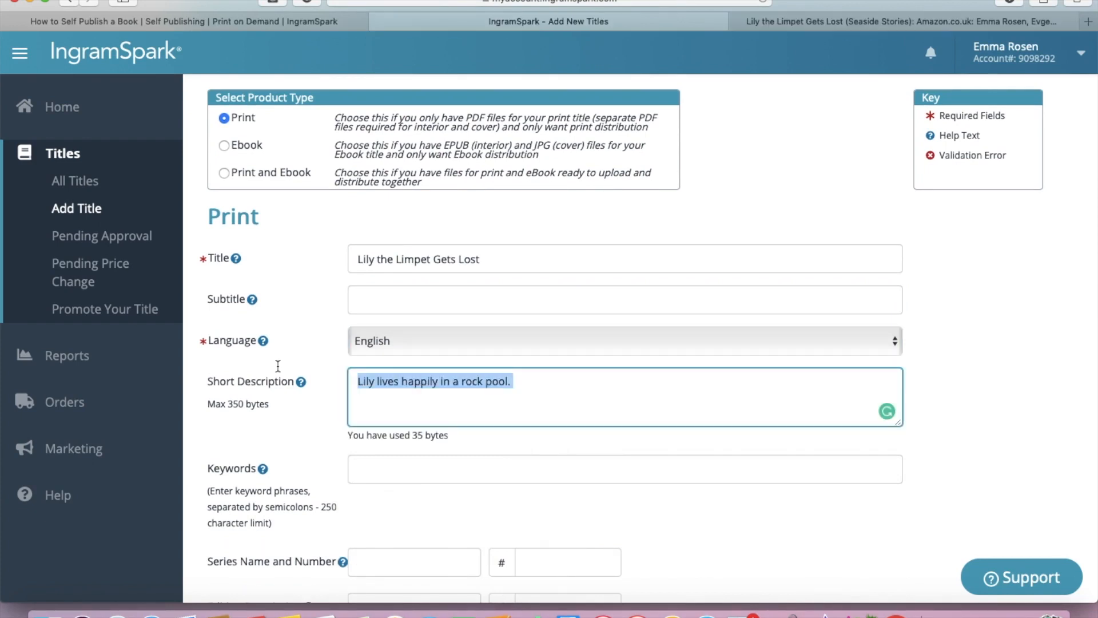
text(Lily the limpet lives happily in a rock pool. When Billy and Gran go to the beach they accidentally take the stone she lives on. Join Lily as she tries to find her way home.  A beautiful tale of life by the sea.)
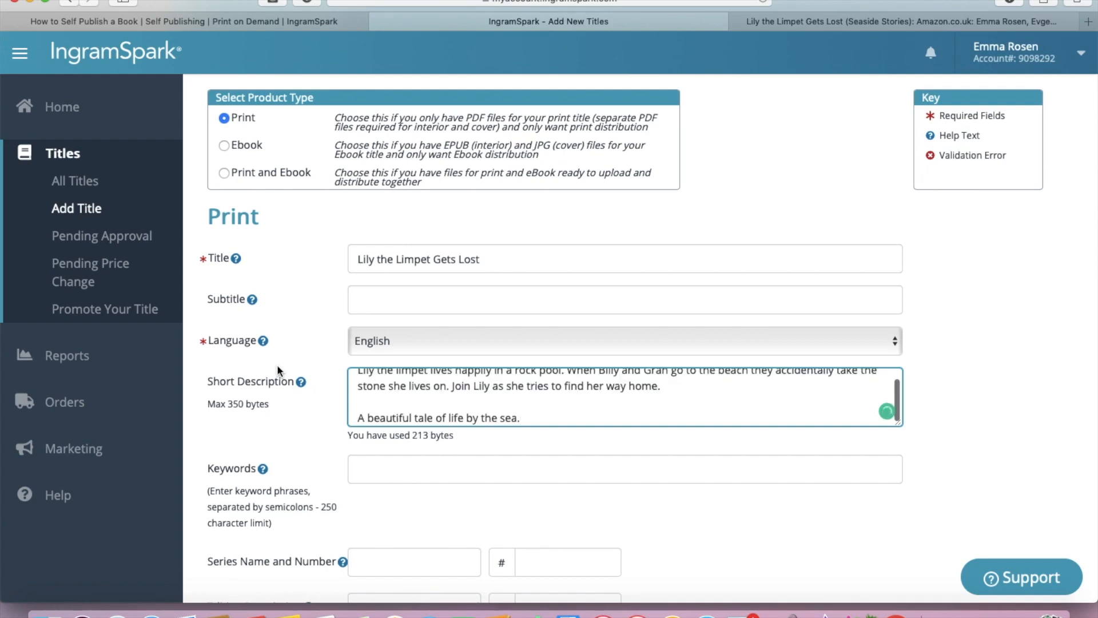
scroll(425, 387, up, 1)
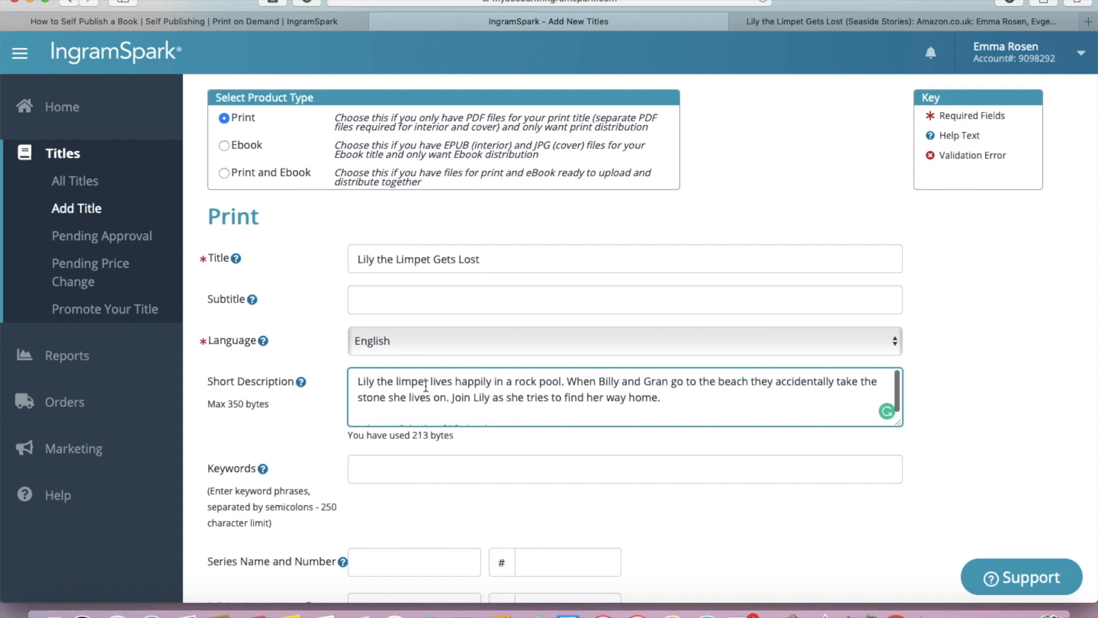
scroll(425, 386, down, 2)
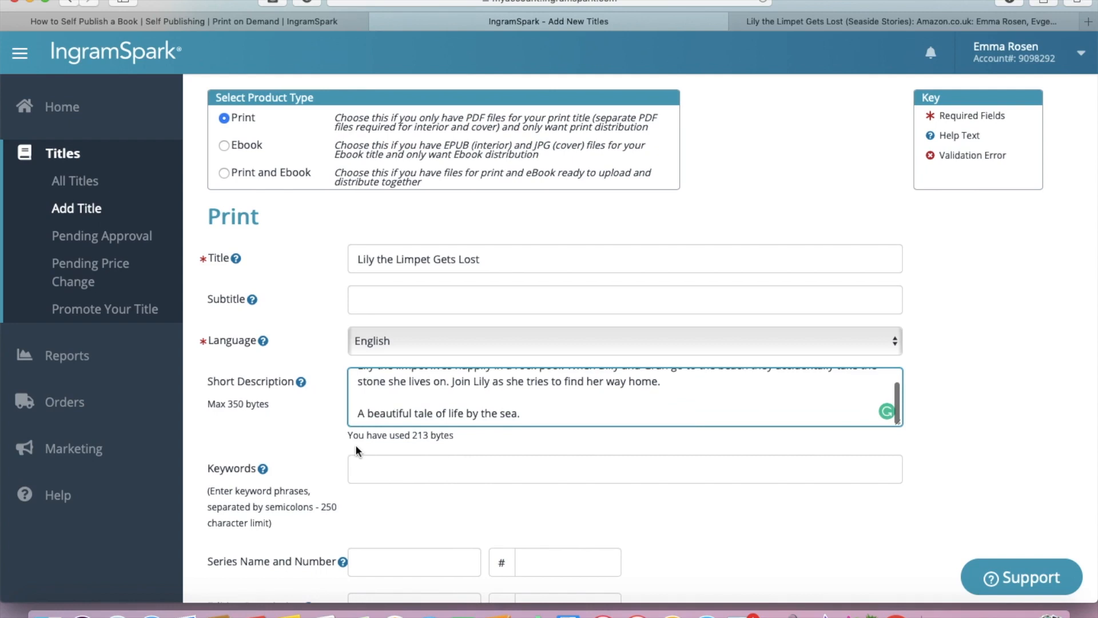
Step: Enter semicolon-separated keywords beginning "Seaside;Children's poetry;Rock pool;ecology;marine biology;shellfish;sea creatures;conservation" and submit the form
click(381, 467)
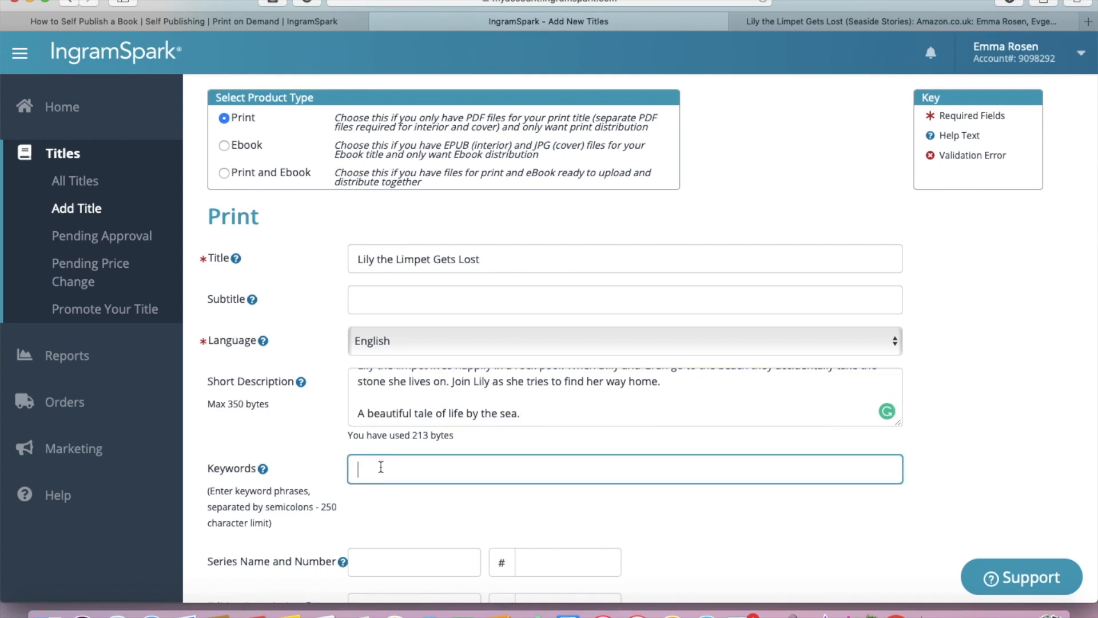
text(Seaside)
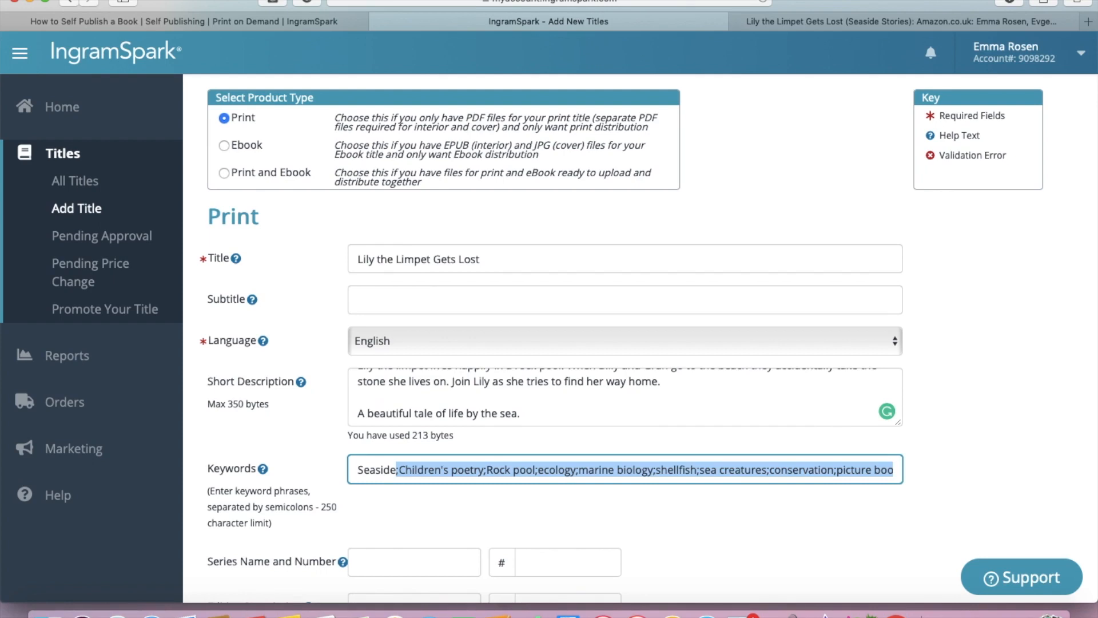
key(Return)
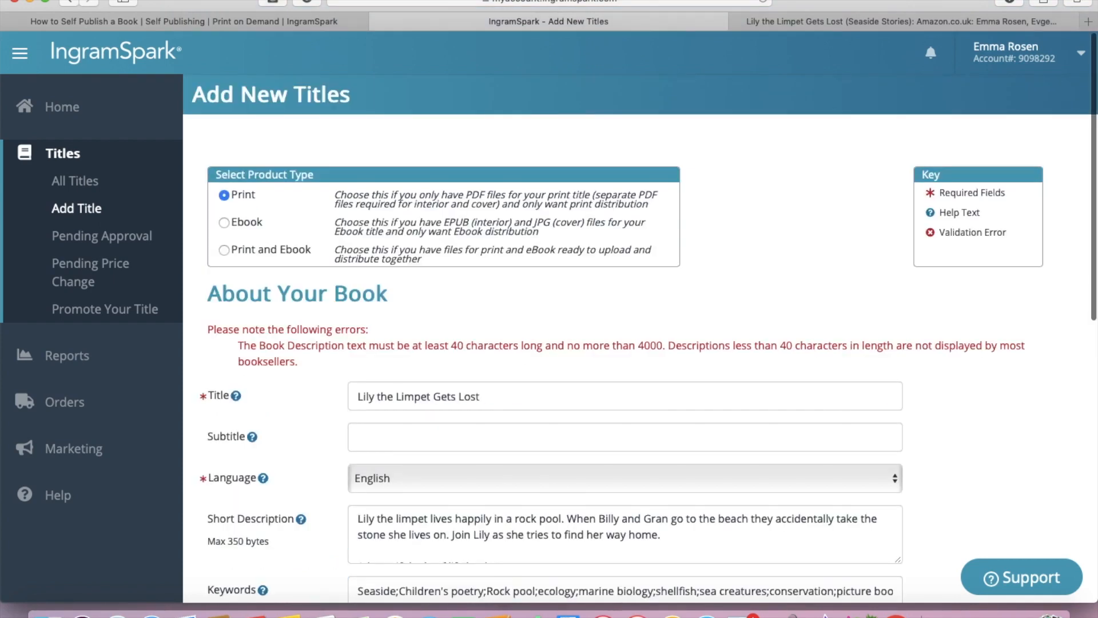
Step: Read the help text on choosing keywords for the book, and close it
scroll(481, 543, down, 1)
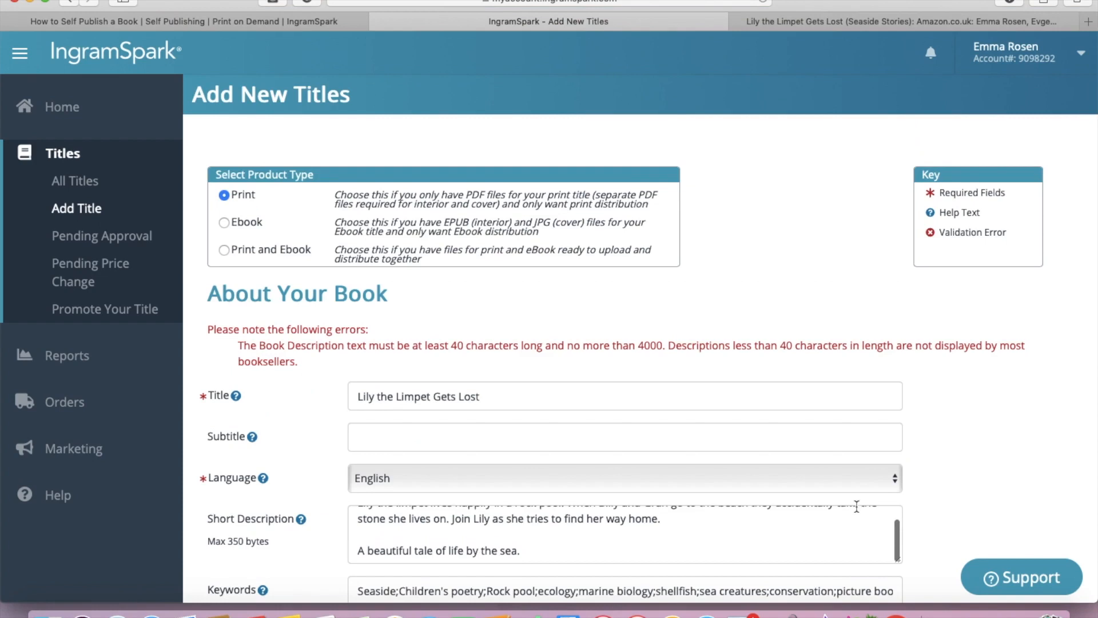
scroll(984, 447, down, 4)
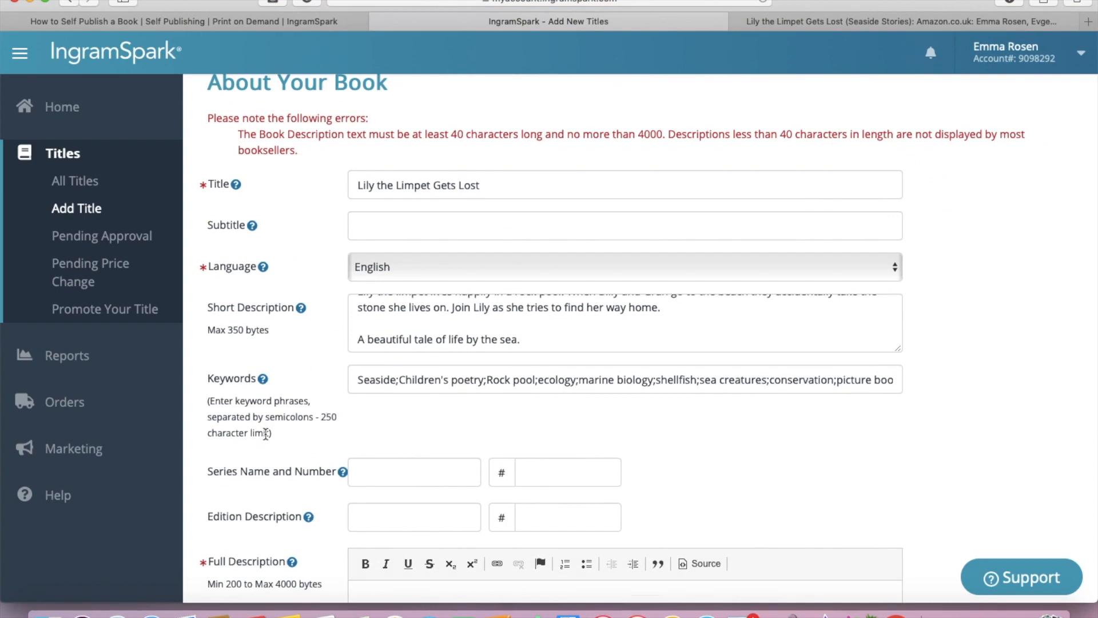
click(262, 379)
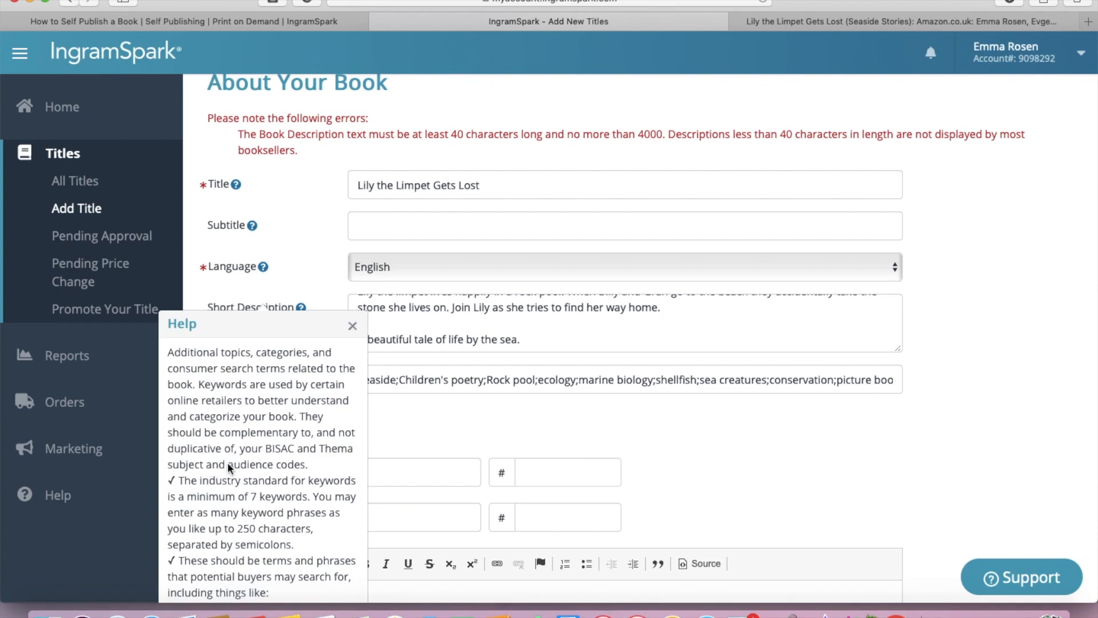
scroll(228, 461, down, 3)
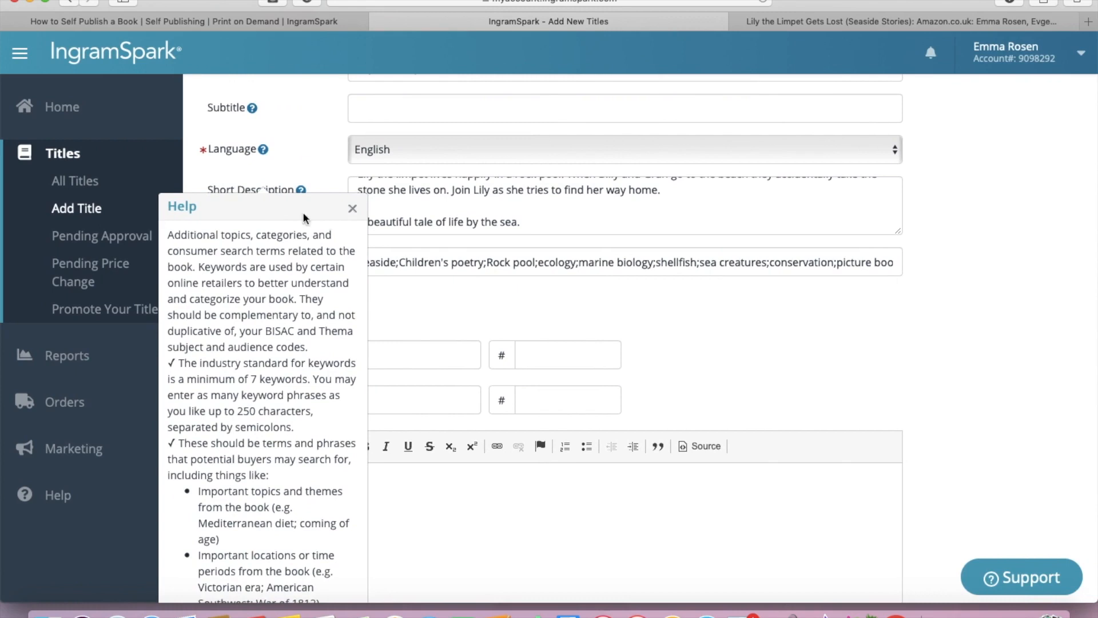
click(353, 208)
Step: Shorten the book title to "Lily the Limpet" by removing "Gets Lost"
scroll(585, 318, up, 3)
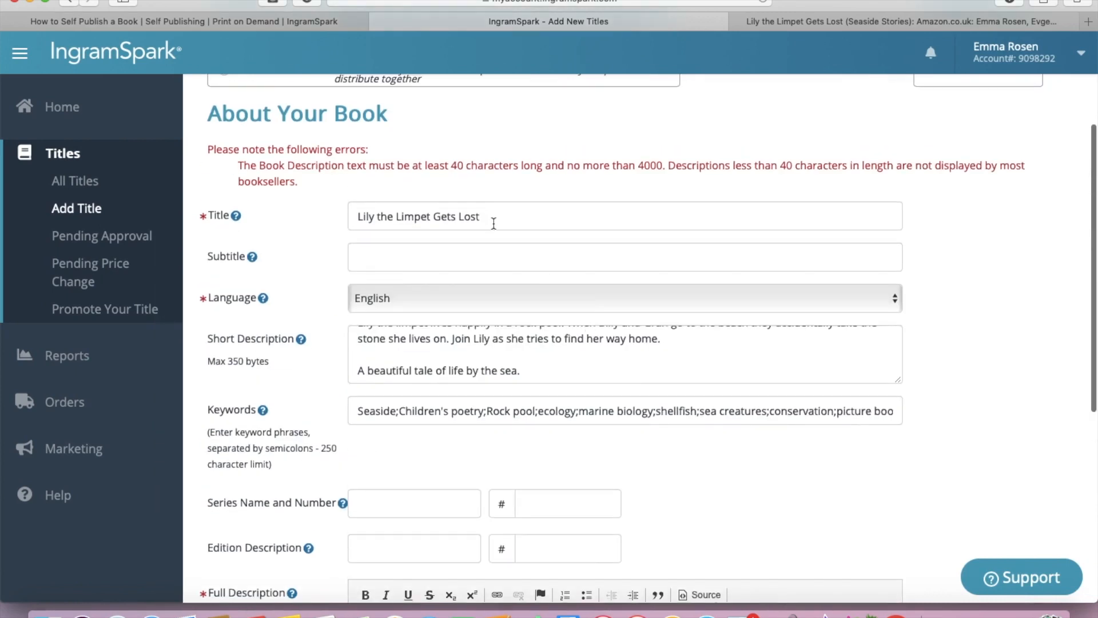
drag(493, 222, 433, 218)
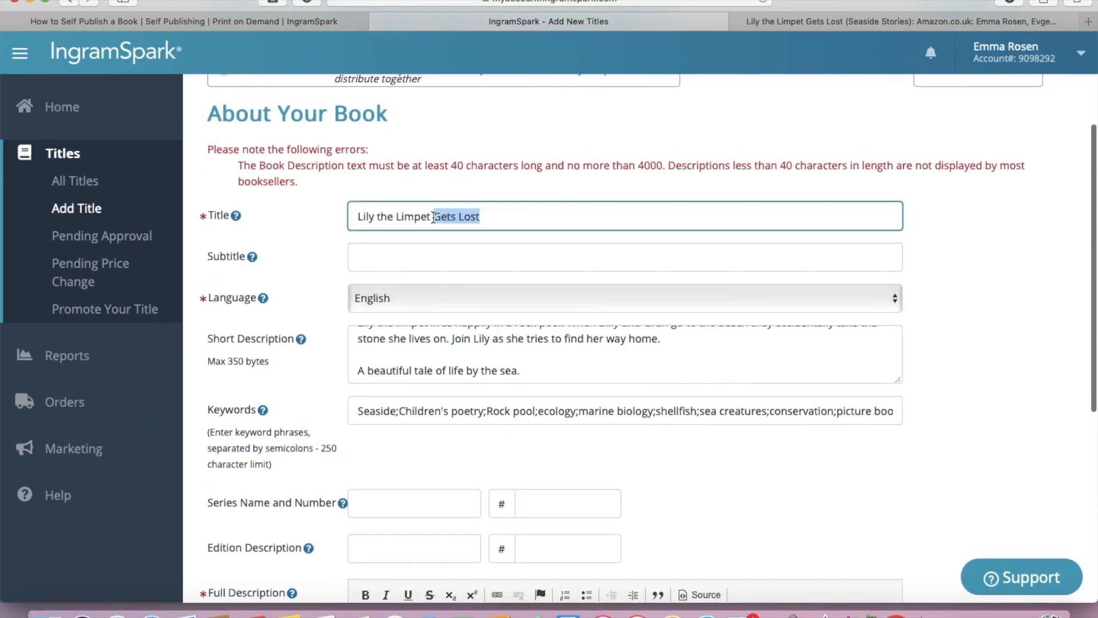
key(BackSpace)
key(super+z)
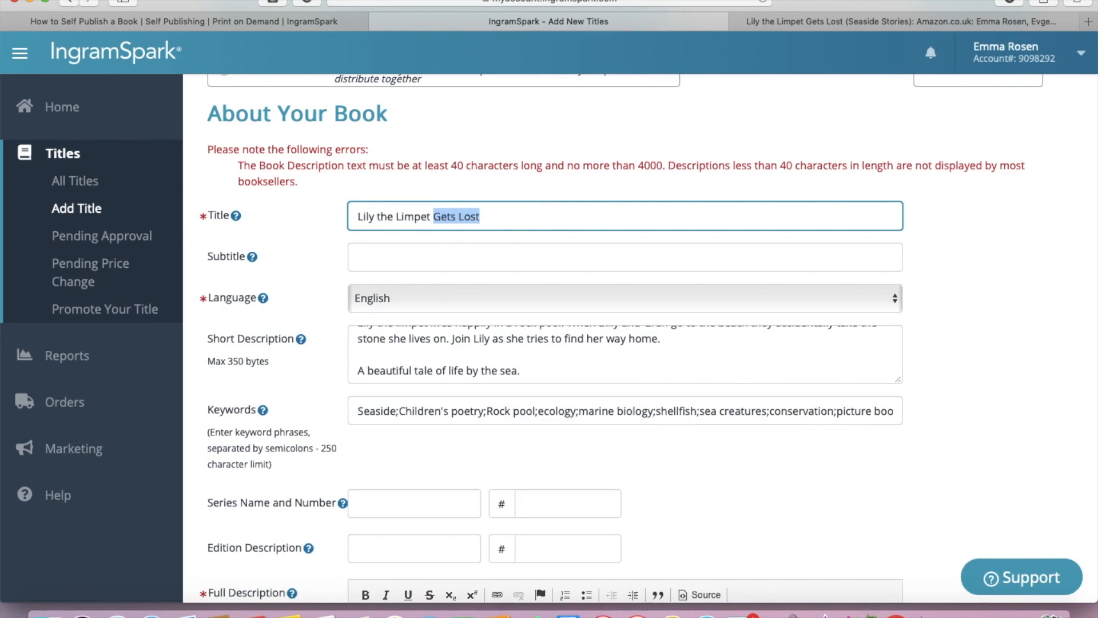
key(BackSpace)
click(547, 453)
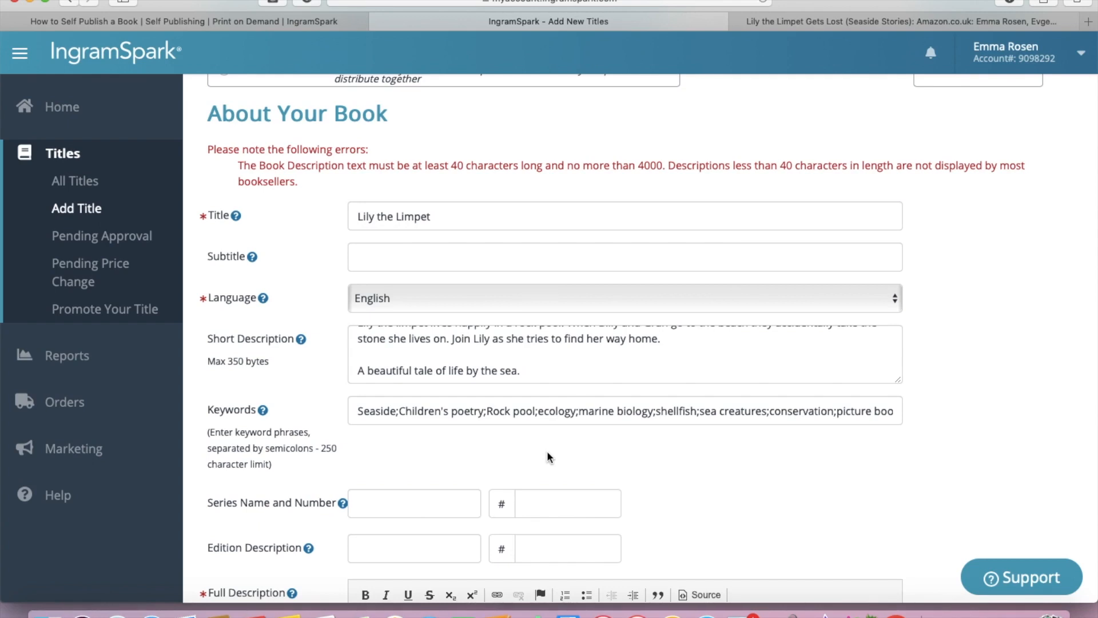
Step: Set the series name to "Seaside Stories" and the series number to 1
scroll(452, 443, down, 4)
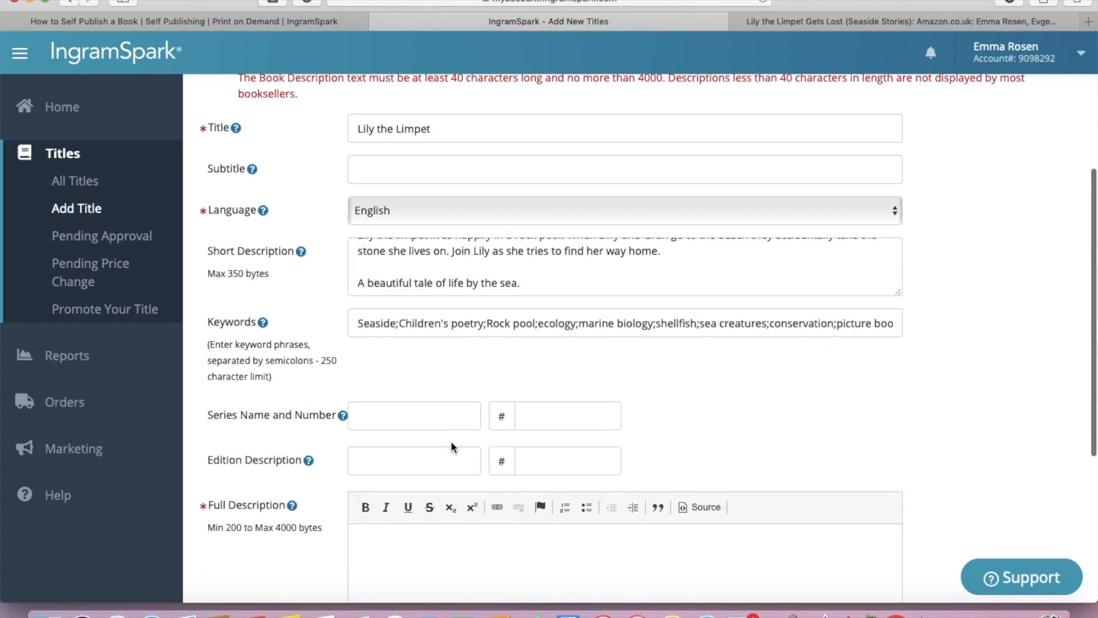
click(415, 394)
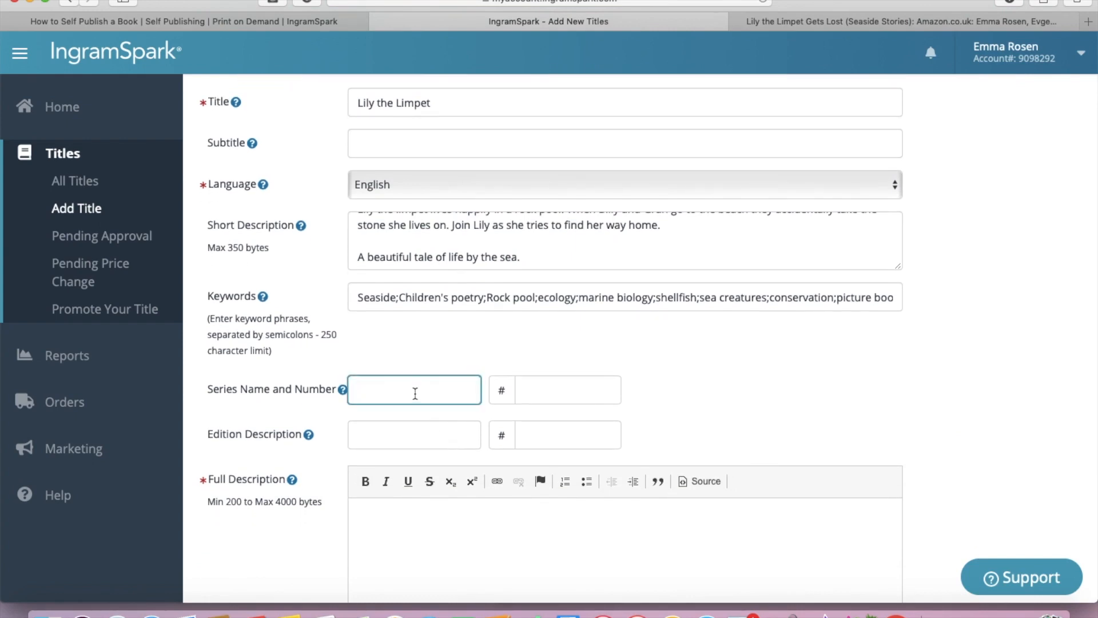
text(Seaside sStories)
click(551, 389)
text(1)
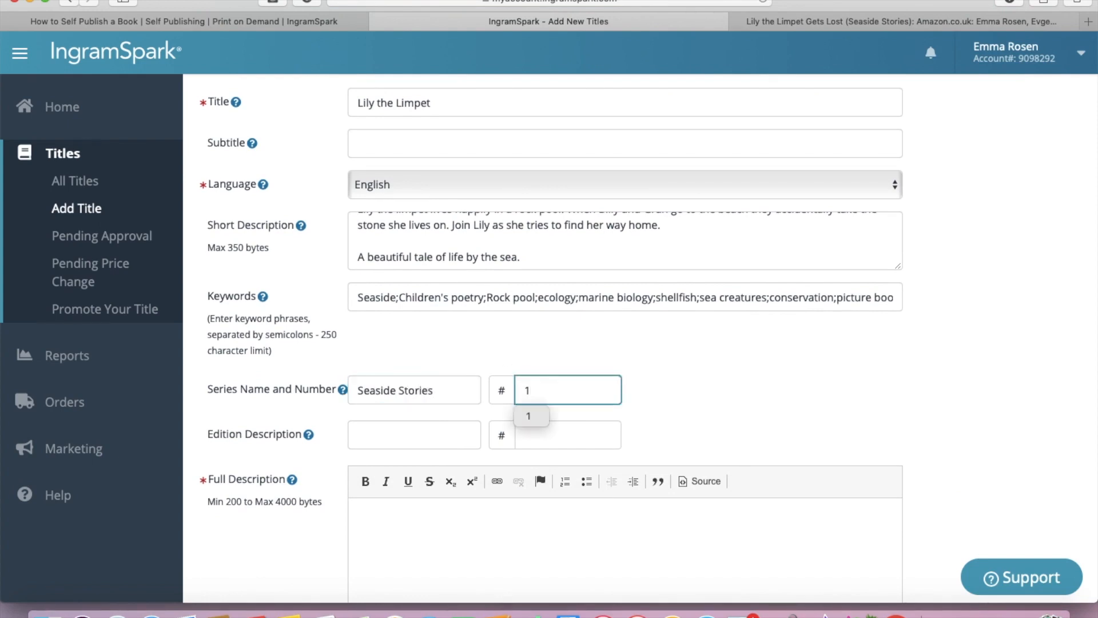
click(694, 382)
Step: Fill the full description with the same Lily the limpet blurb, leaving the edition description blank, and continue to step 2 of 5
scroll(693, 382, down, 3)
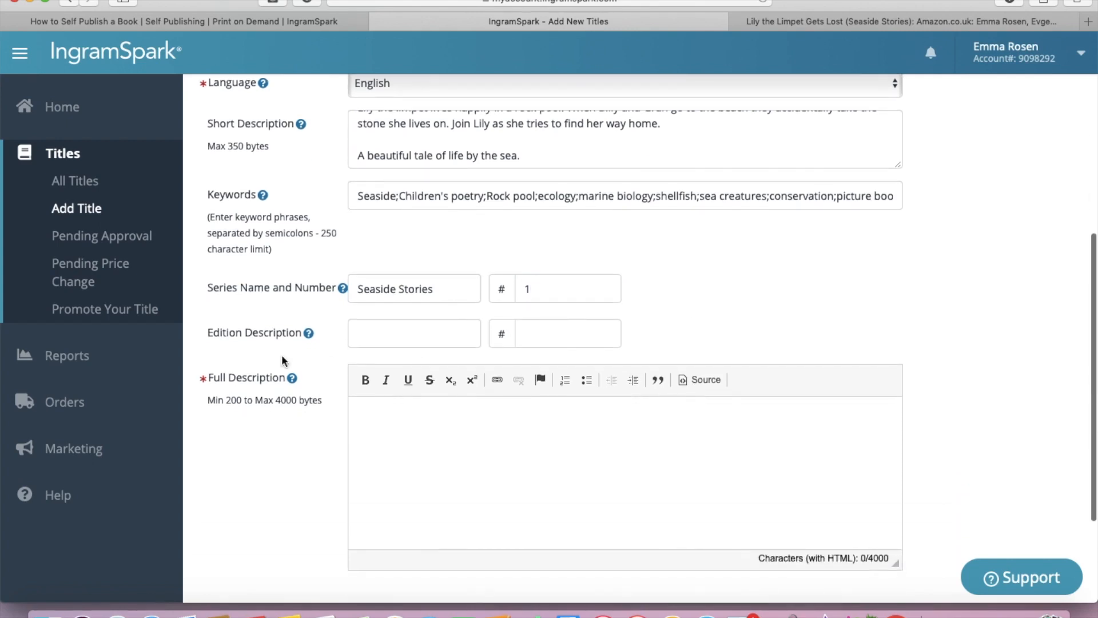
click(410, 337)
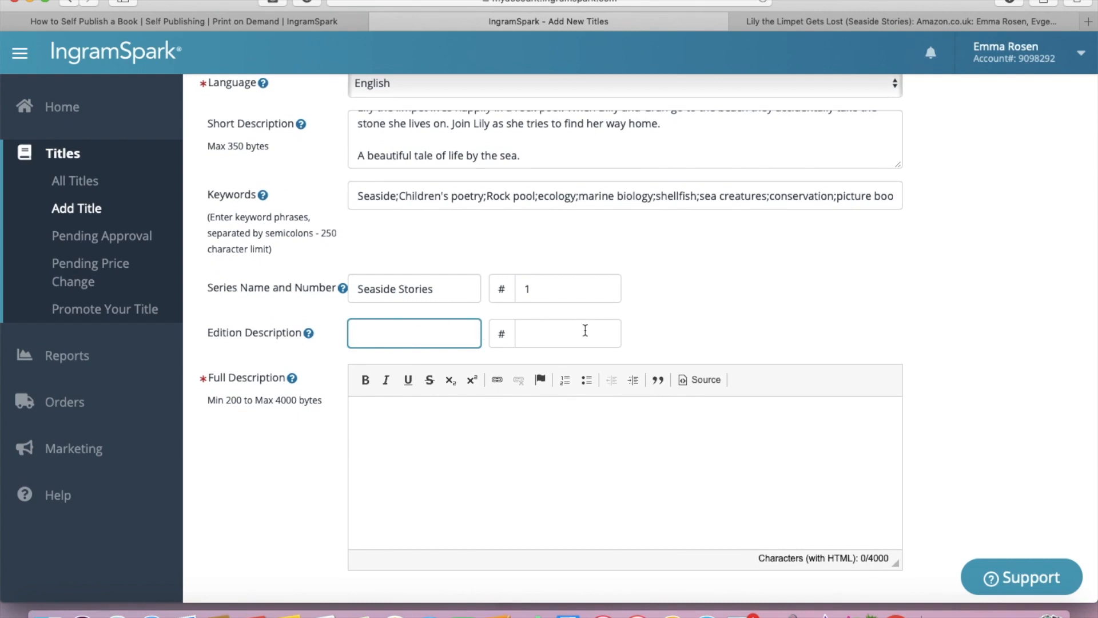
click(478, 467)
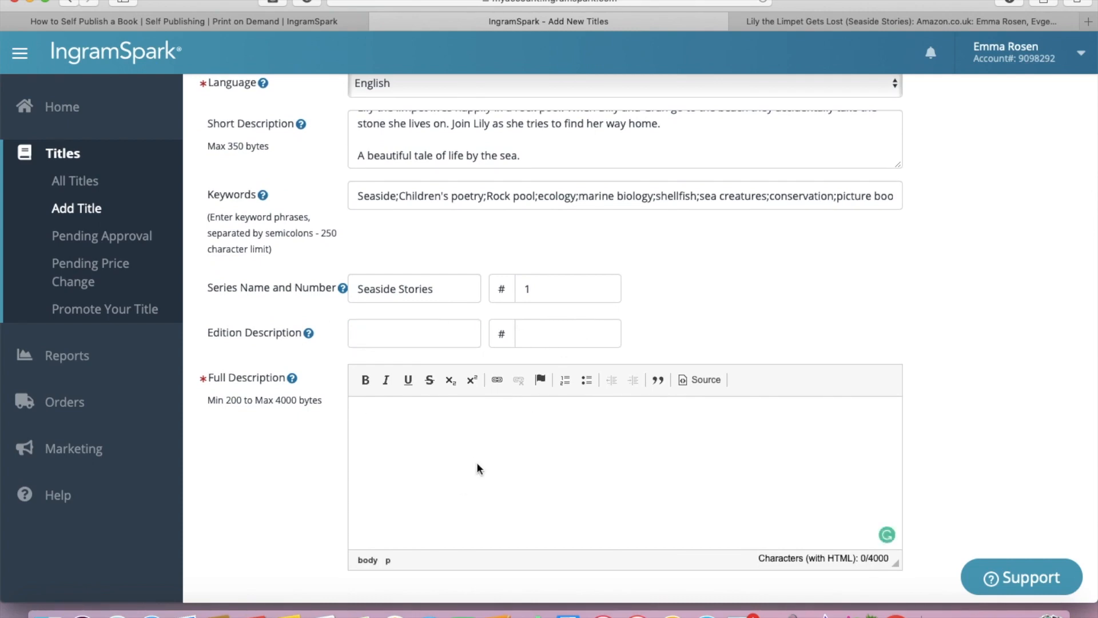
text(Lily the limpet lives happily in a rock pool. When Billy and Gran go to the beach they accidentally take the stone she lives on. Join Lily as she tries to find her way home. A beautiful tale of life by the sea.)
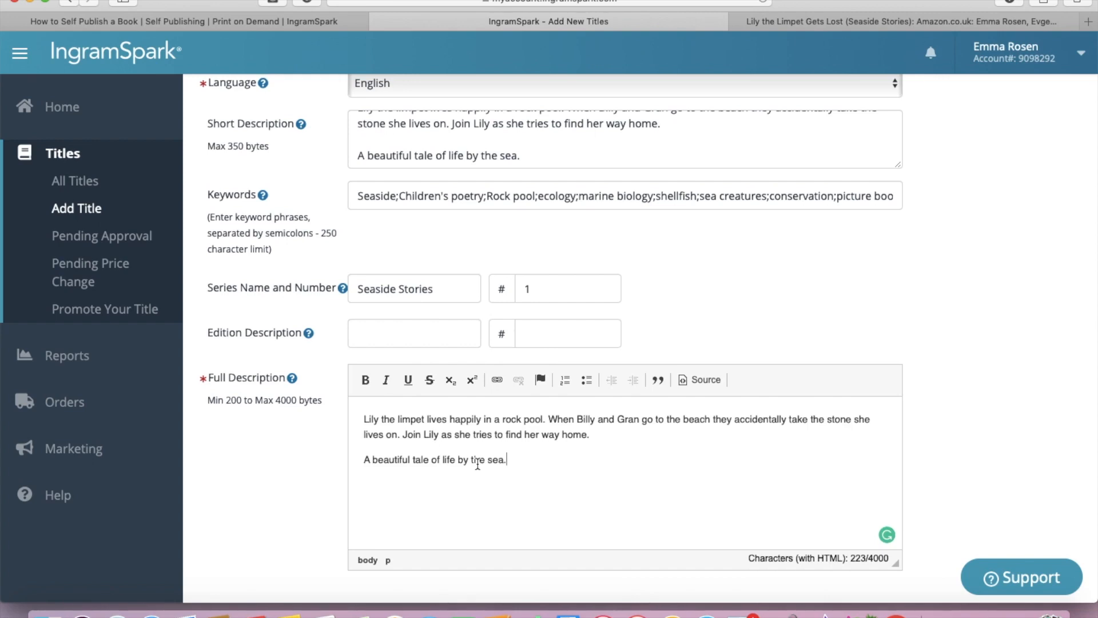
scroll(917, 480, down, 5)
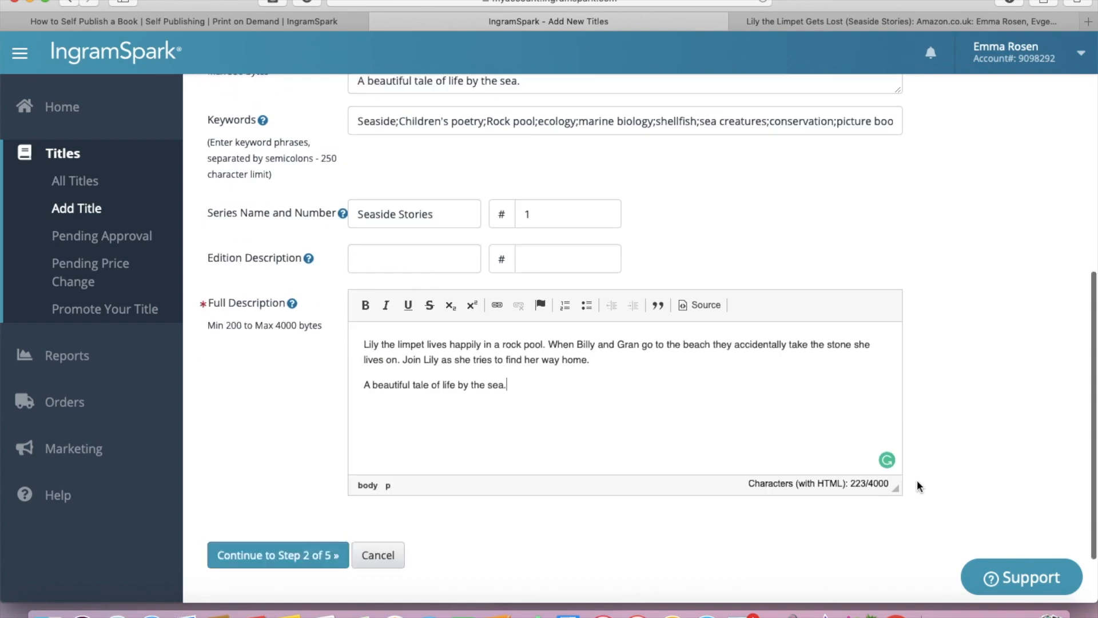
click(282, 473)
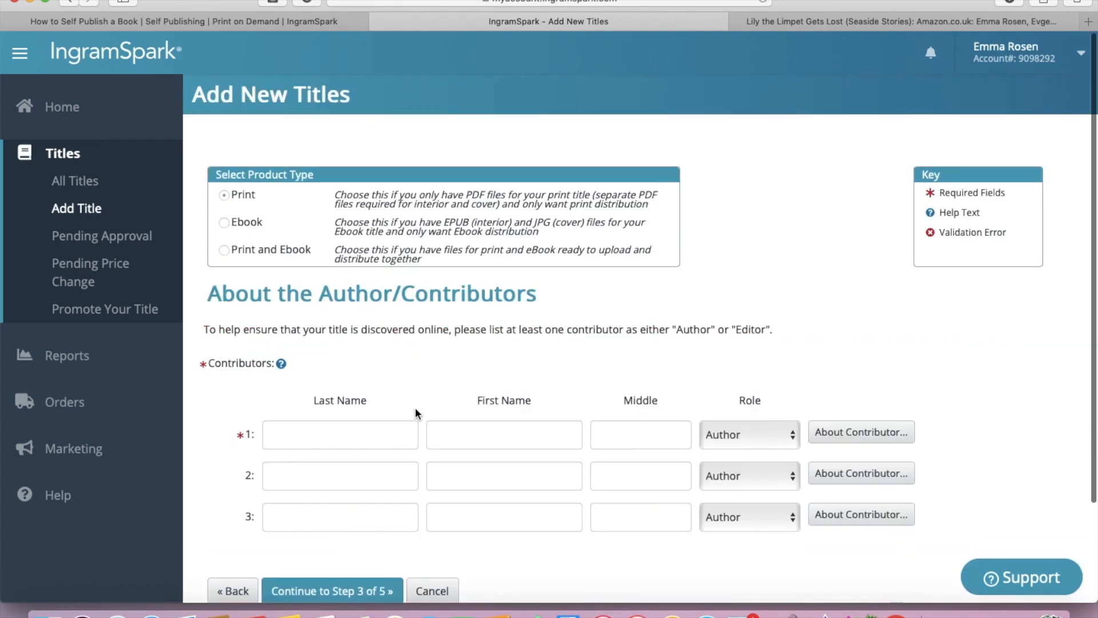
Step: Enter the author's last name and first name in the first contributor row
click(360, 445)
text(Rosen)
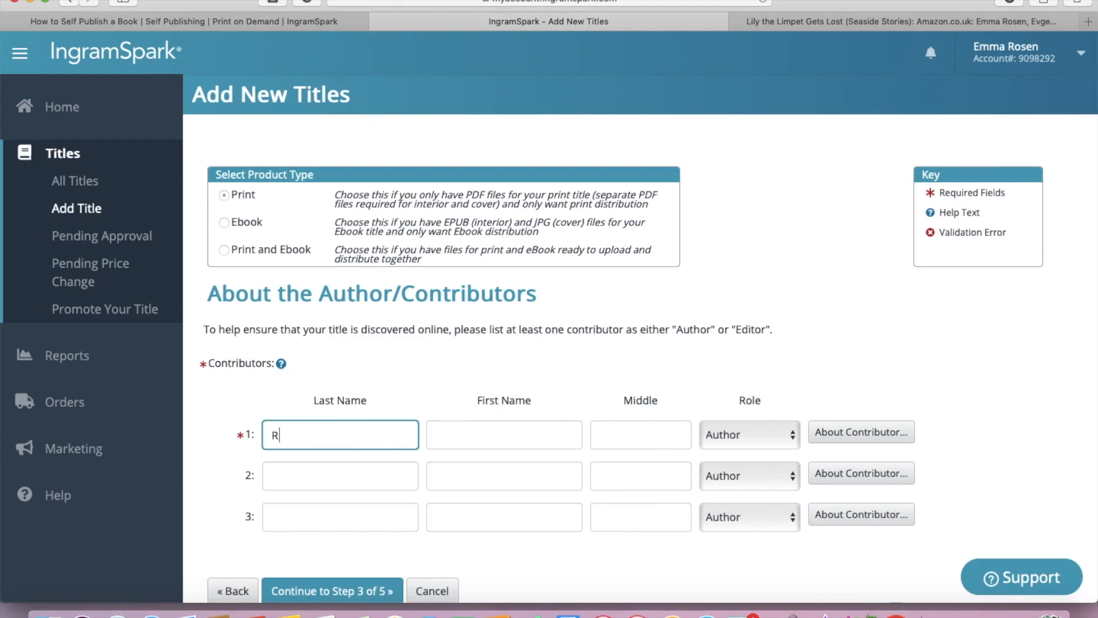
click(496, 446)
text(Emma)
Step: Enter the illustrator's last name and first name in the second contributor row
click(392, 478)
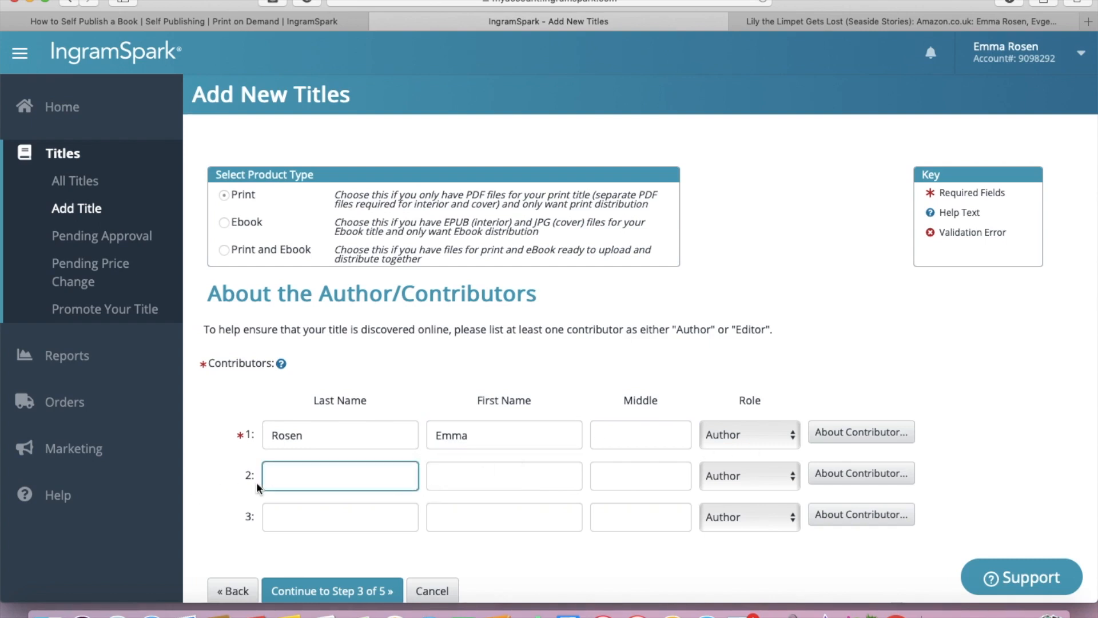
text(Blackery)
click(443, 478)
text(Evgeniia)
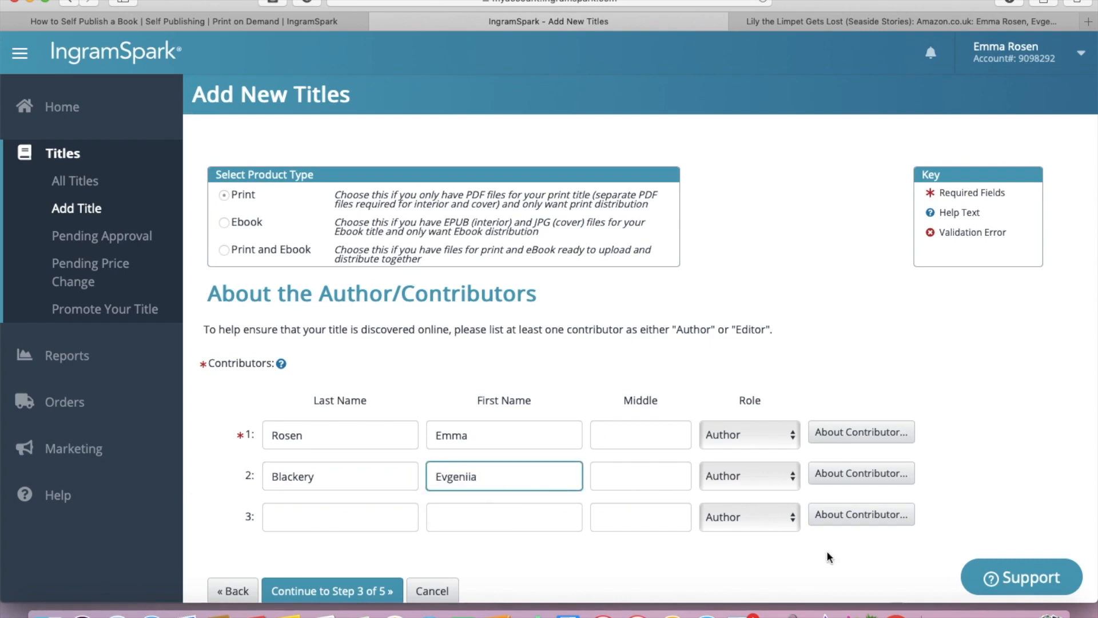
Step: Set the second contributor's role to Illustrator
click(751, 472)
scroll(753, 468, down, 15)
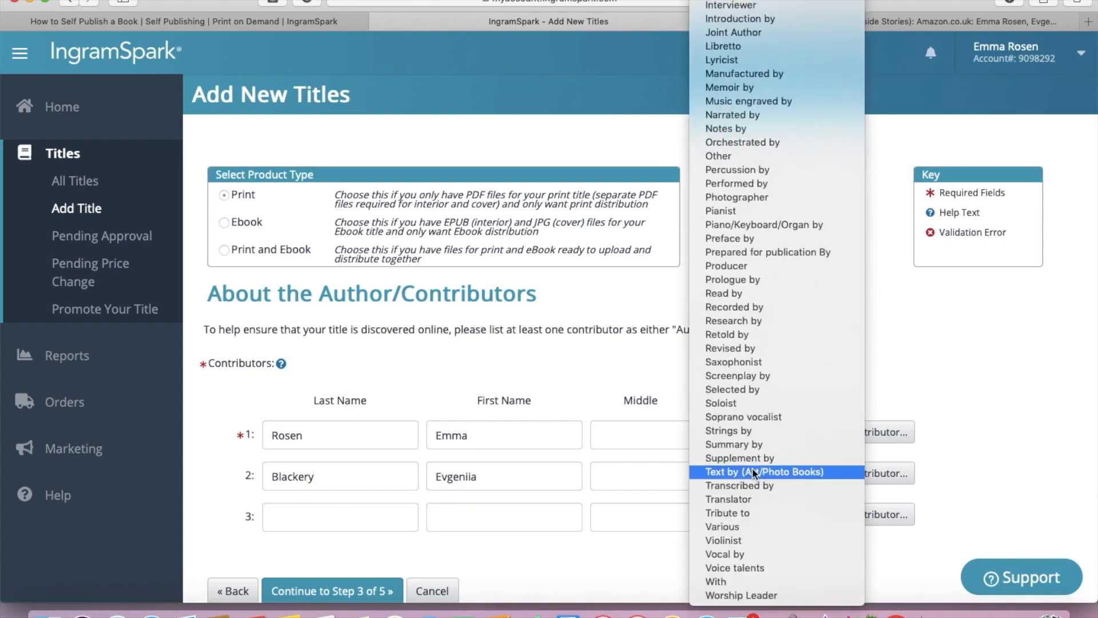
scroll(753, 468, up, 15)
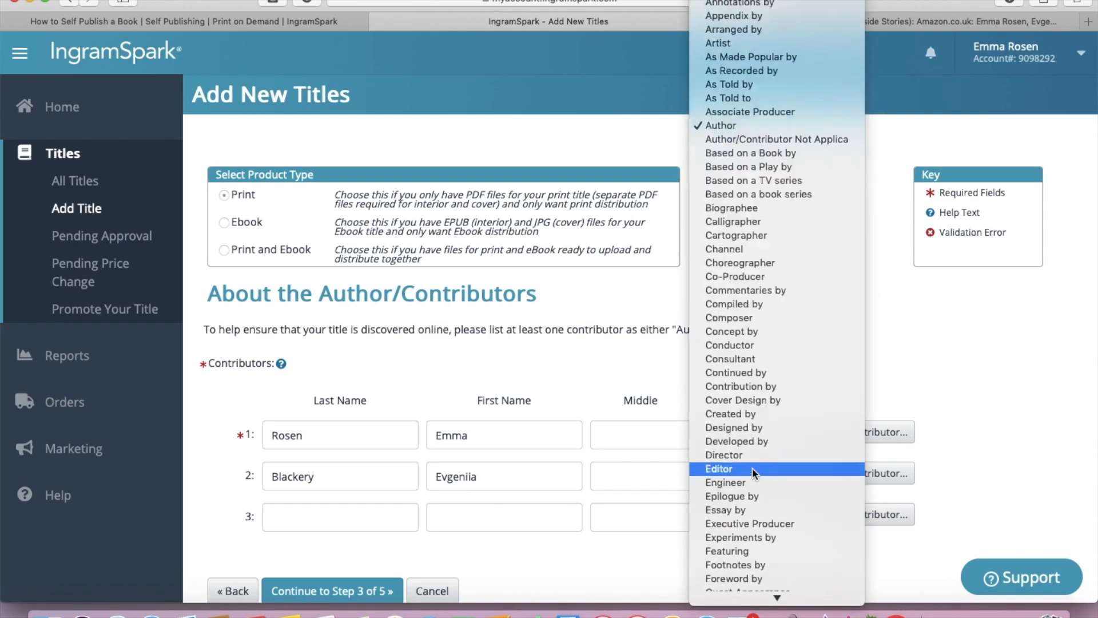
scroll(784, 405, down, 5)
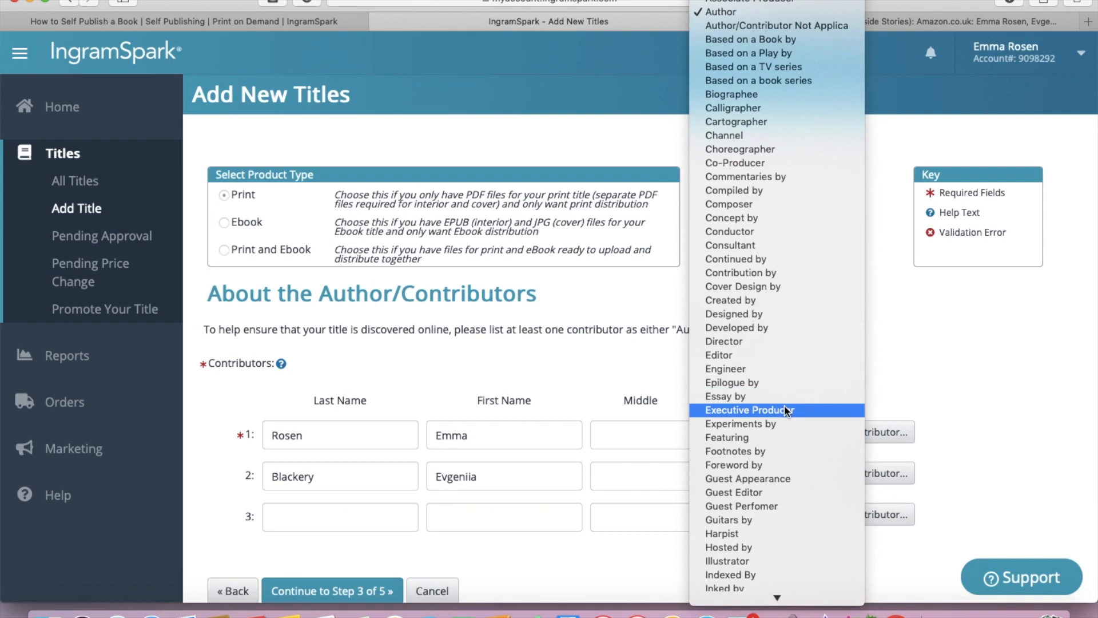
scroll(784, 405, down, 4)
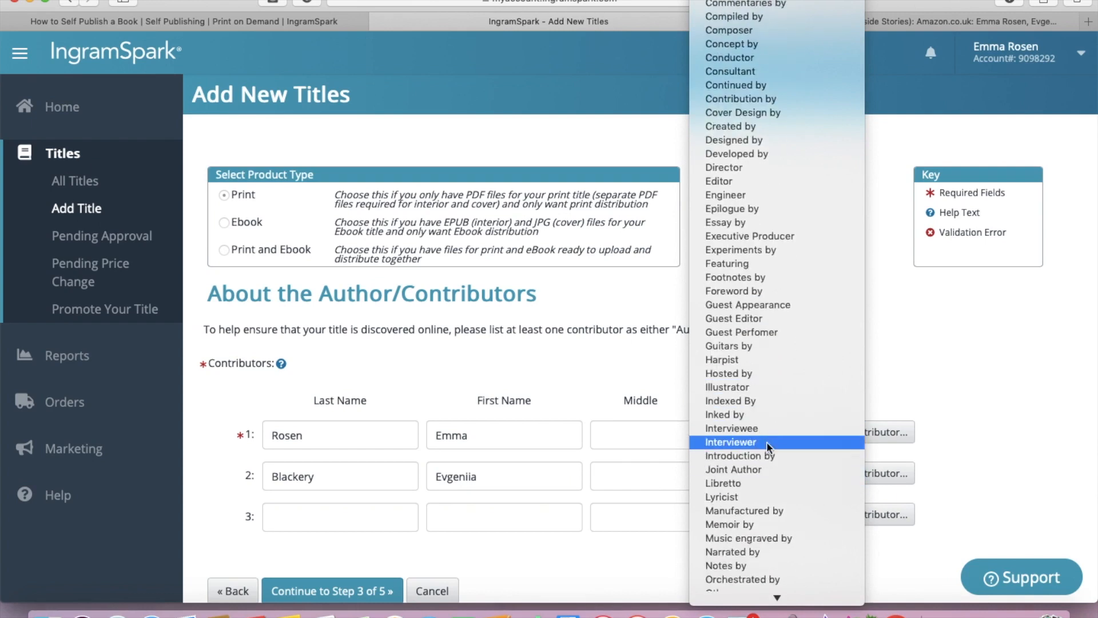
click(756, 389)
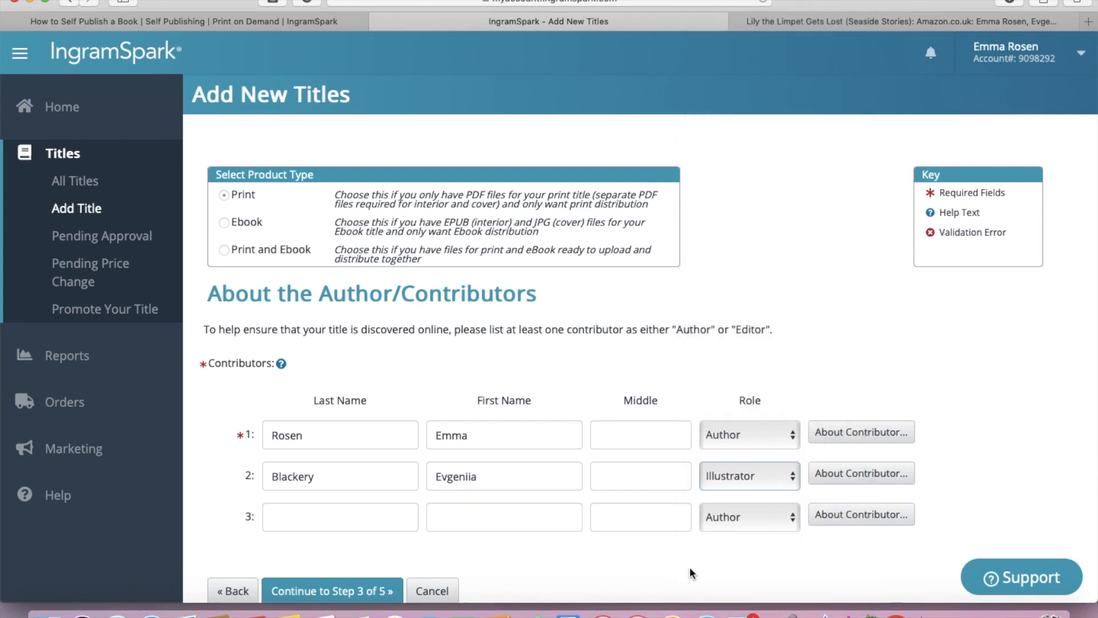
Step: Open the additional details for the first contributor, leave them blank, and continue to step 3 of 5
click(859, 433)
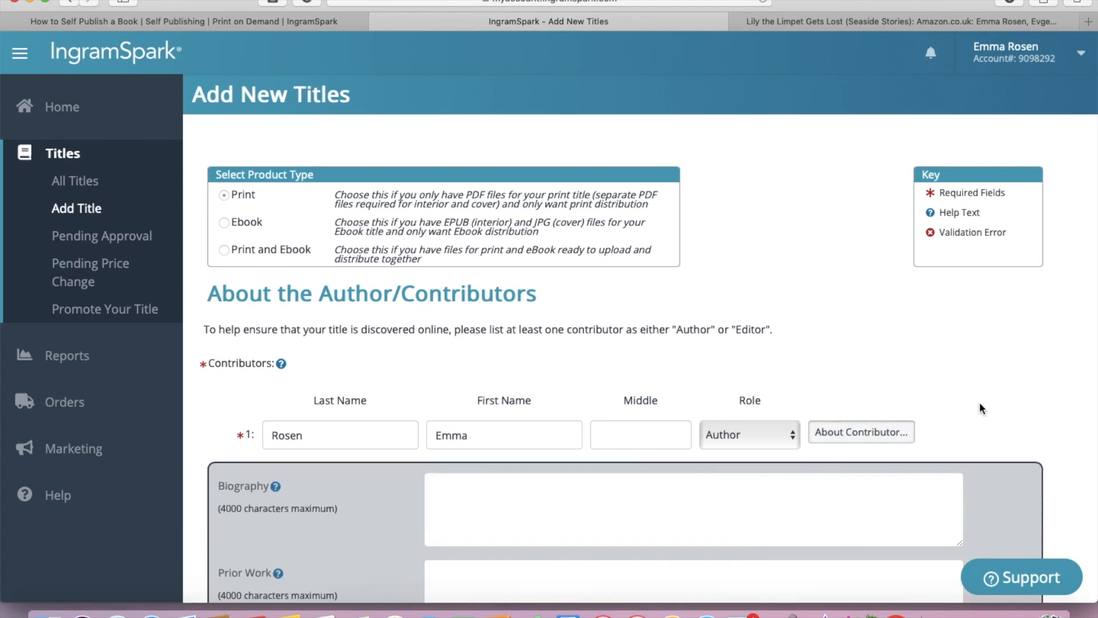
scroll(981, 407, down, 8)
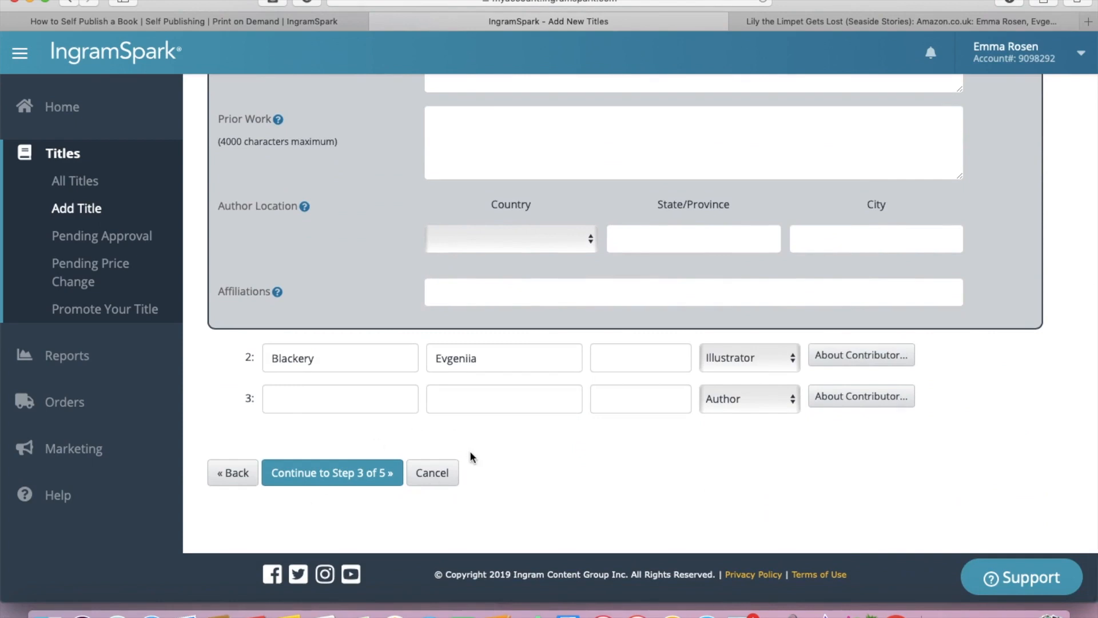
click(360, 479)
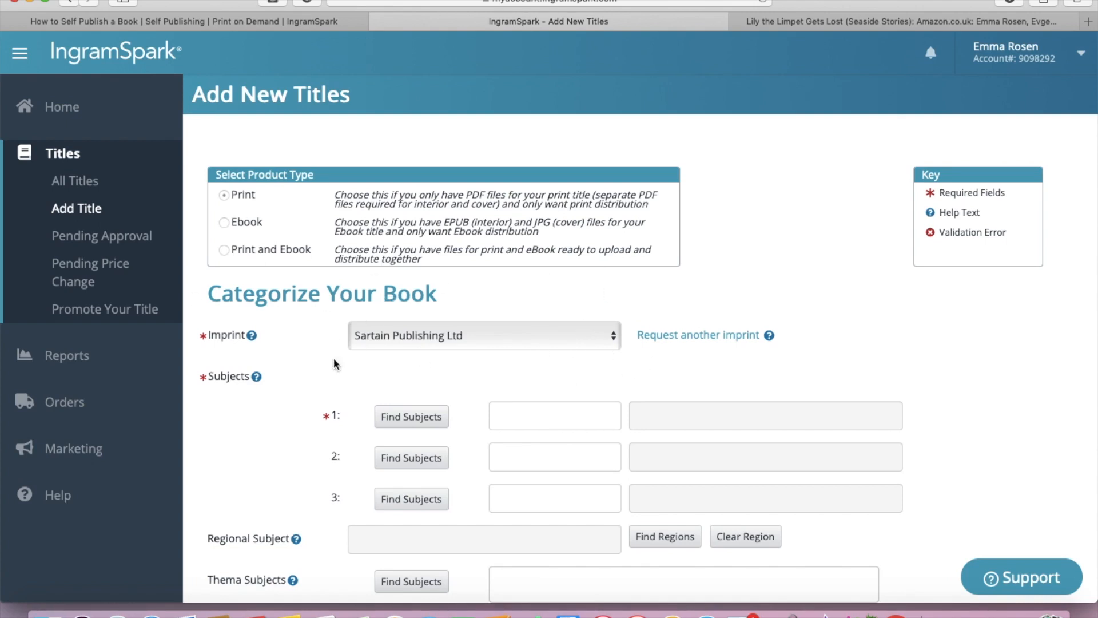
Step: Open the help text for the Subjects field and read its guidance on choosing BISAC codes
scroll(407, 361, down, 1)
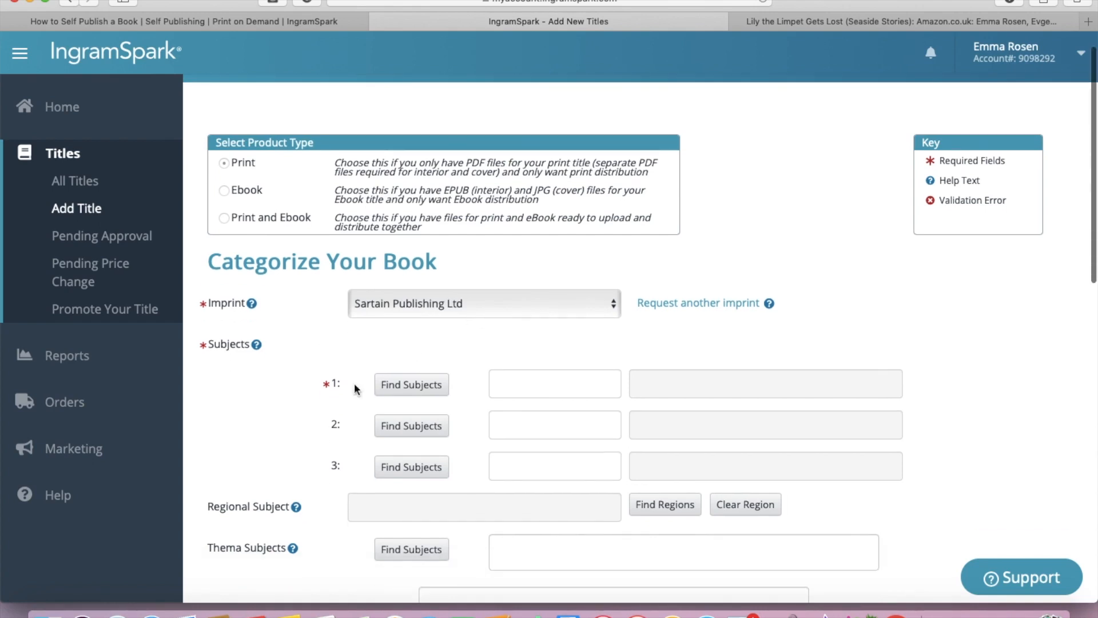
click(256, 344)
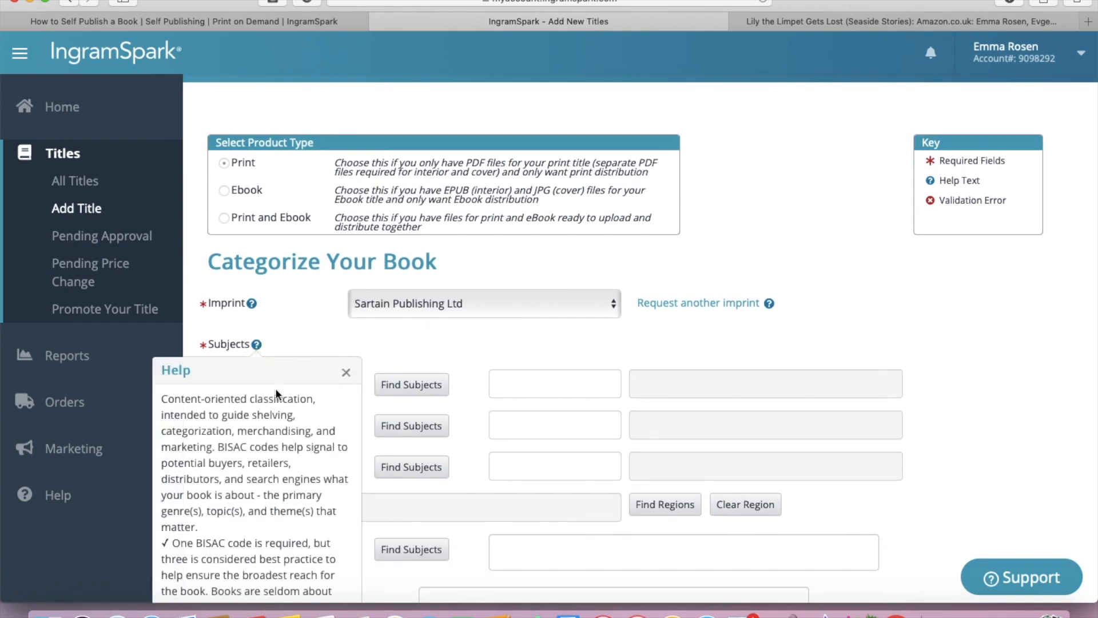
scroll(276, 399, down, 3)
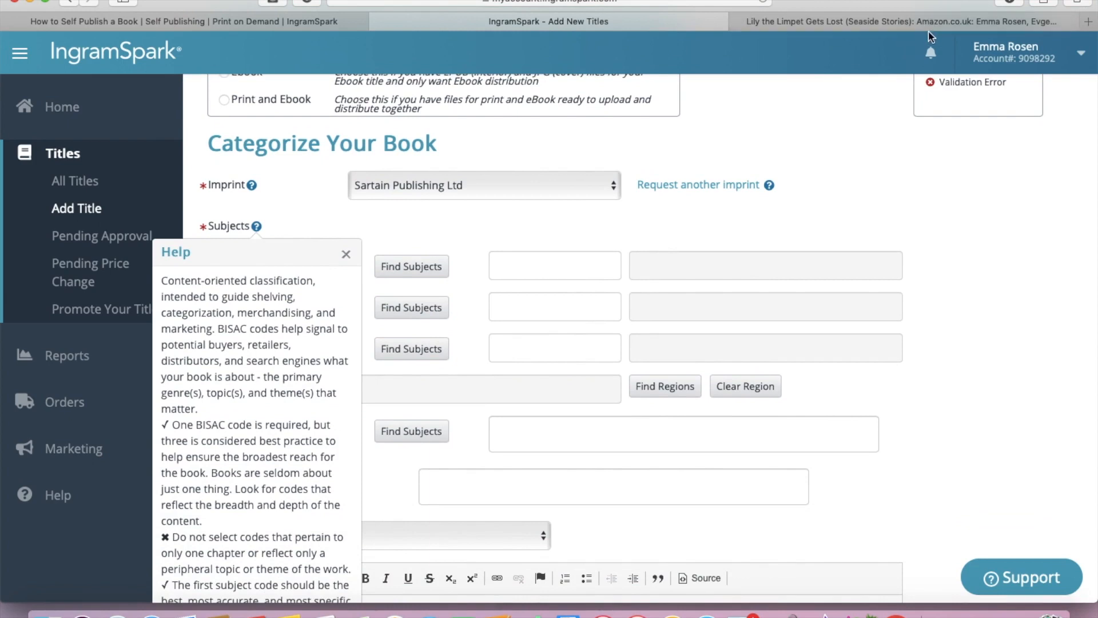
Step: Switch to the BISG page with the Complete BISAC Subject Headings List, 2018 Edition, and look over its instructions and major headings
click(736, 21)
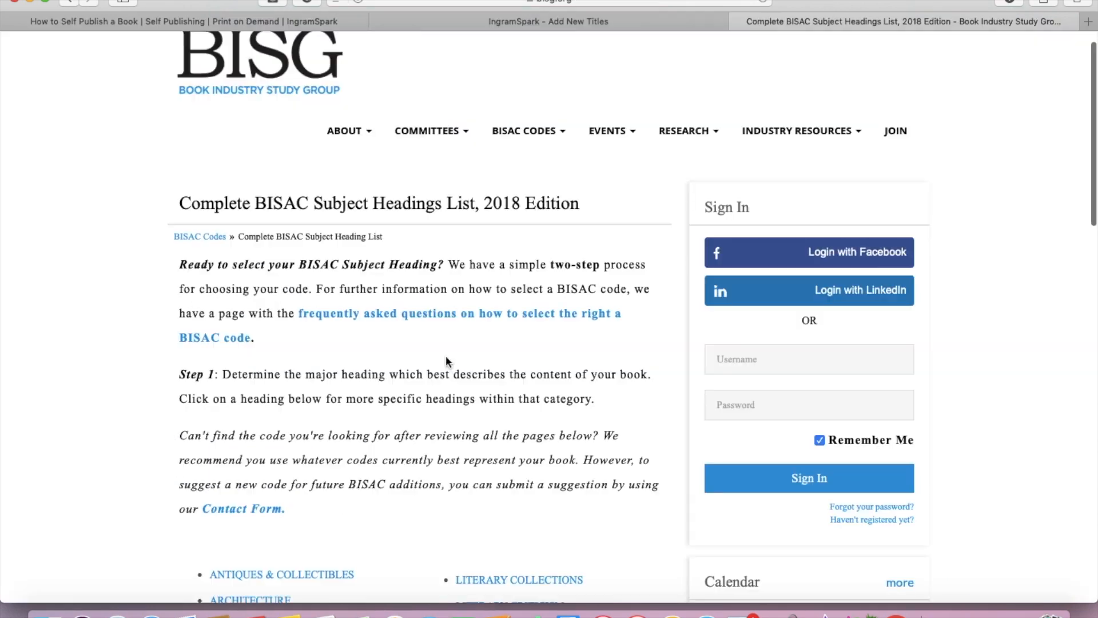
scroll(445, 356, up, 1)
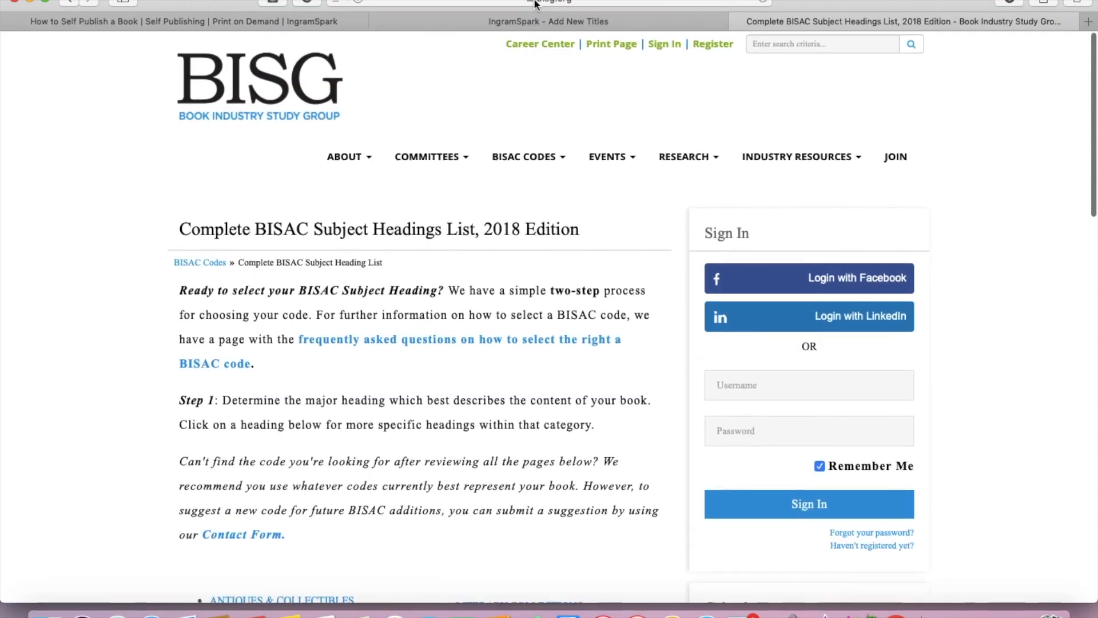
scroll(466, 214, down, 3)
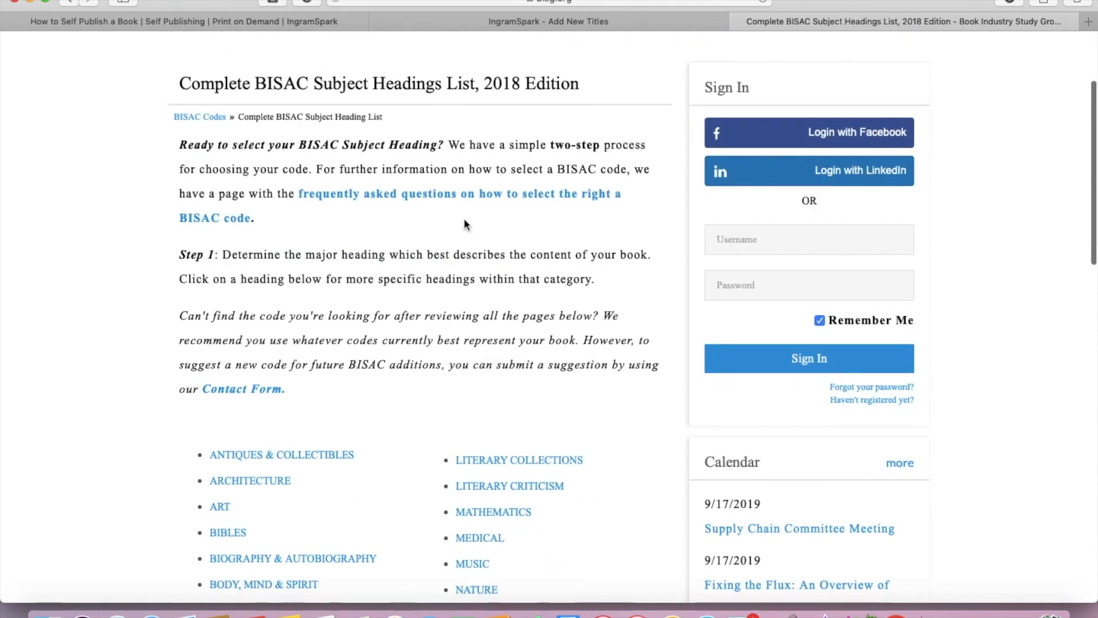
scroll(464, 217, up, 2)
scroll(465, 218, down, 3)
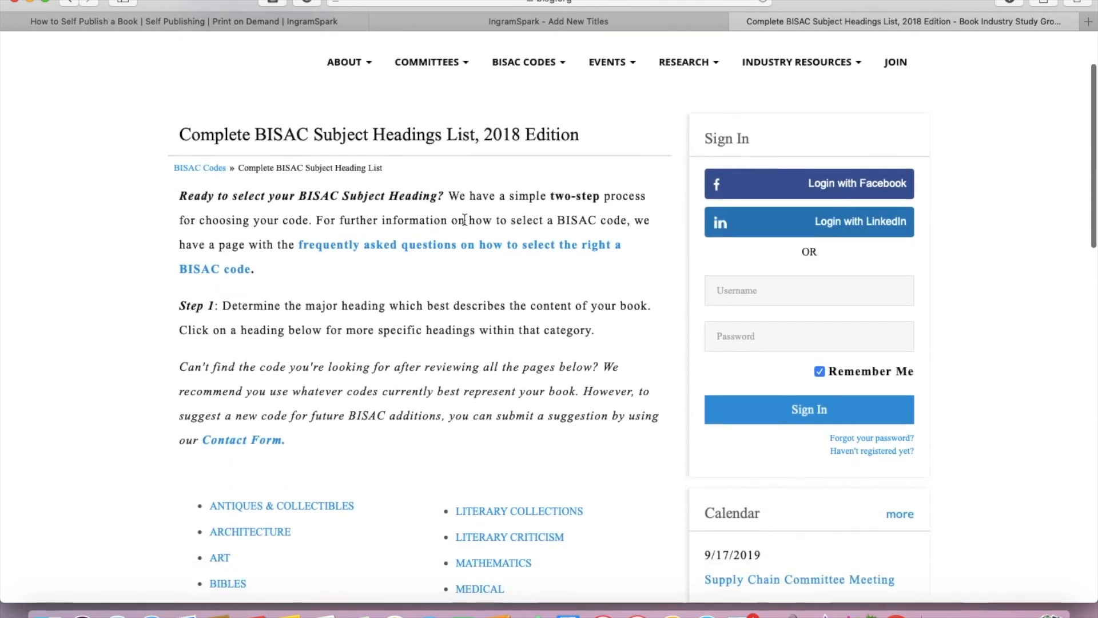
scroll(235, 422, down, 3)
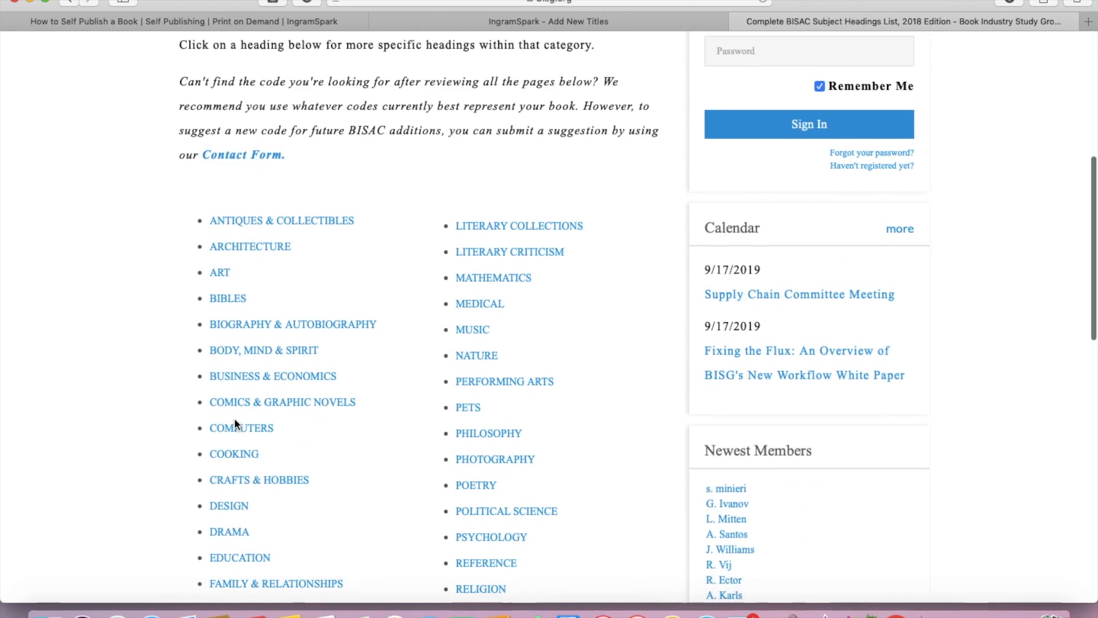
Step: Return to the IngramSpark title form and open the BISAC subject lookup for the first subject
click(571, 21)
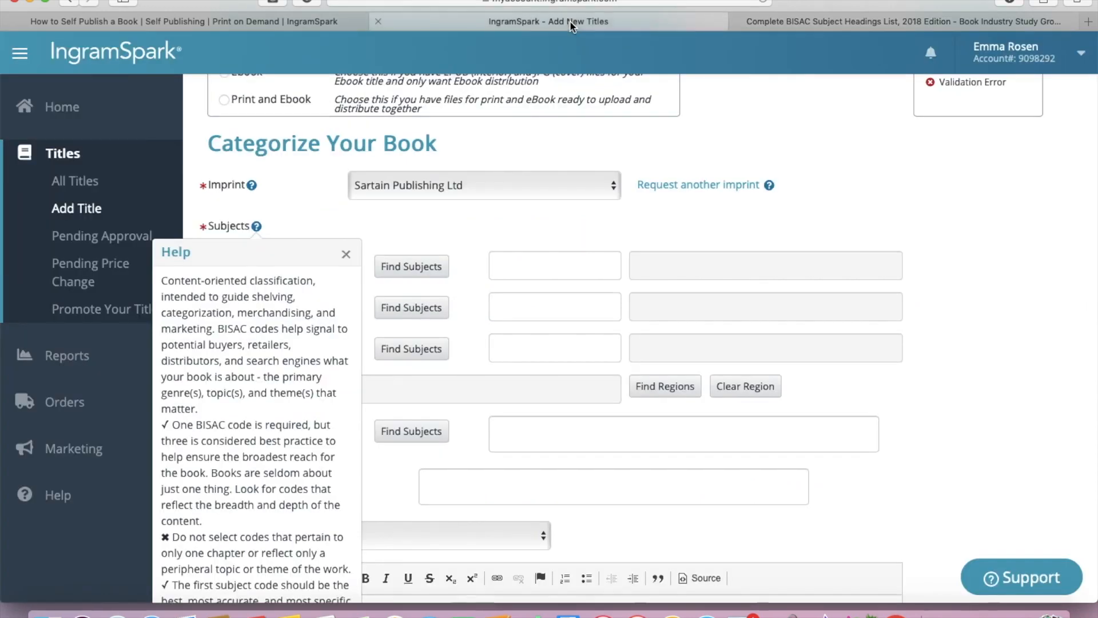
click(425, 274)
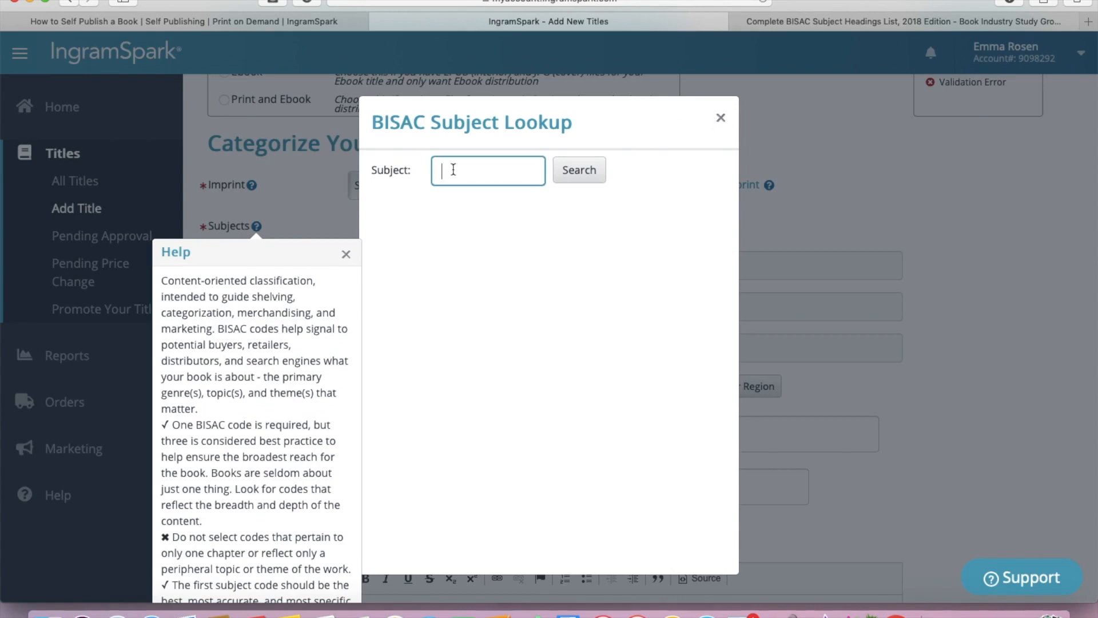
Step: Open the Juvenile Fiction category in the BISG headings list and examine its Animals subjects for one that fits the book
click(905, 15)
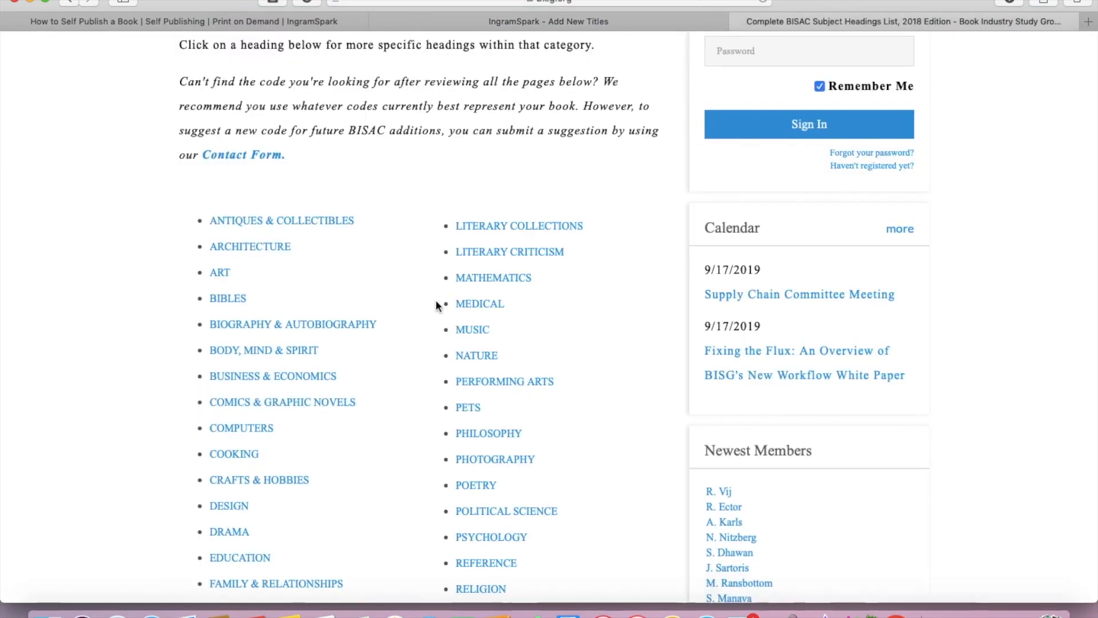
scroll(436, 303, down, 5)
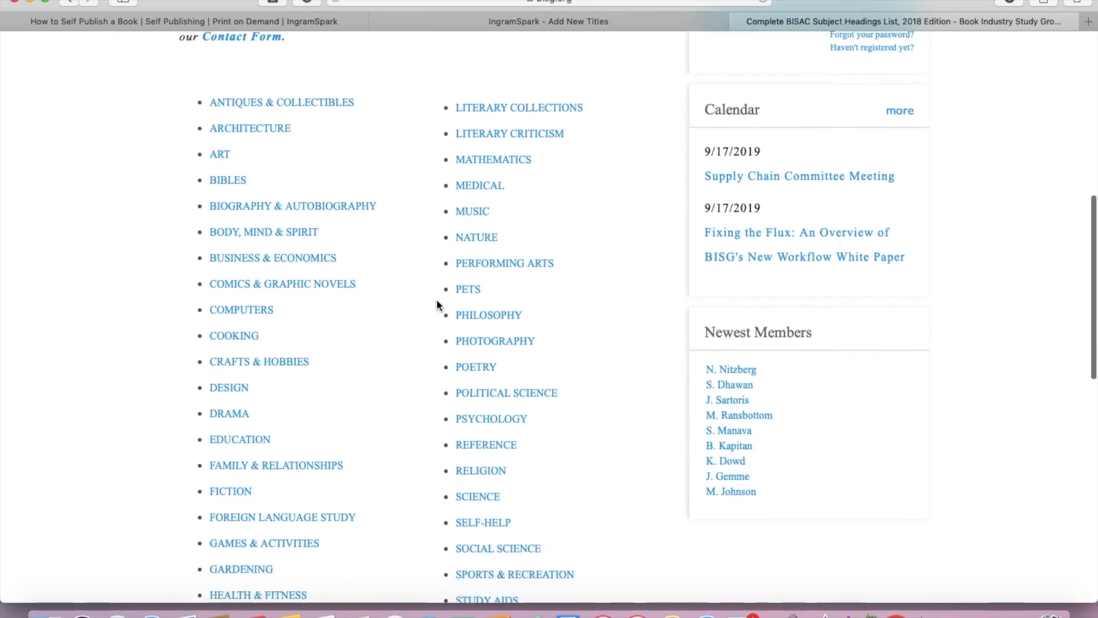
scroll(437, 303, down, 1)
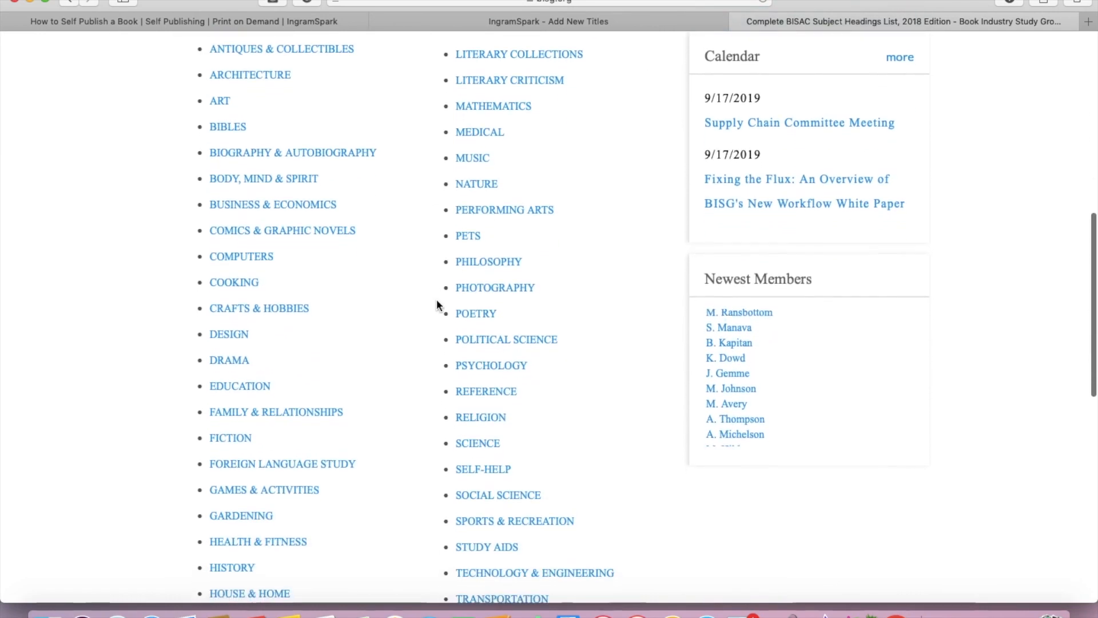
scroll(407, 367, down, 7)
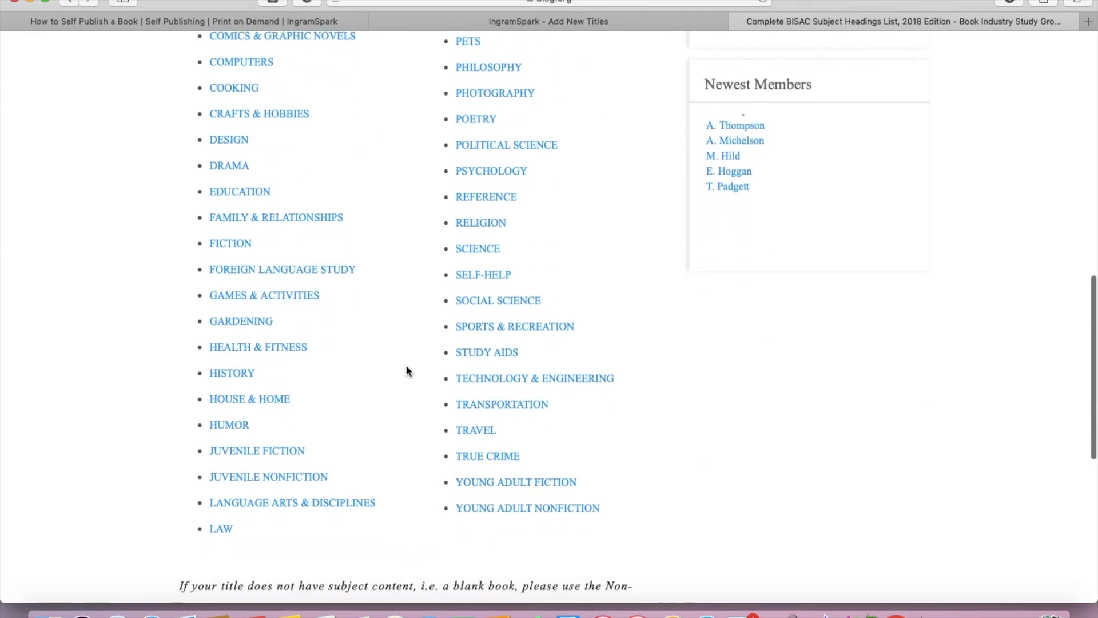
click(293, 454)
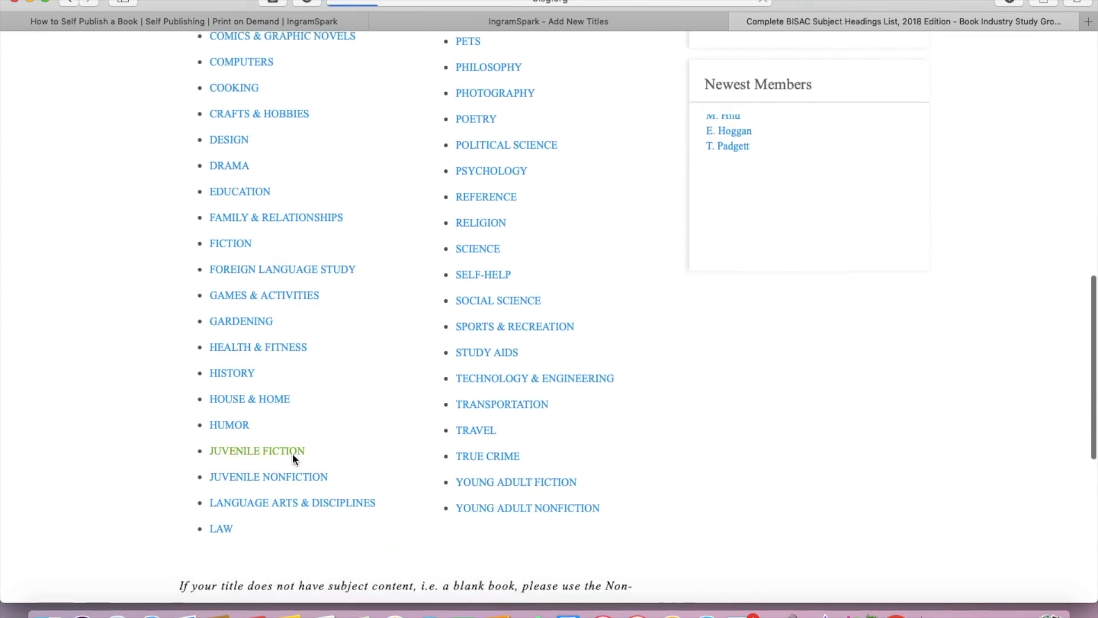
scroll(526, 491, down, 18)
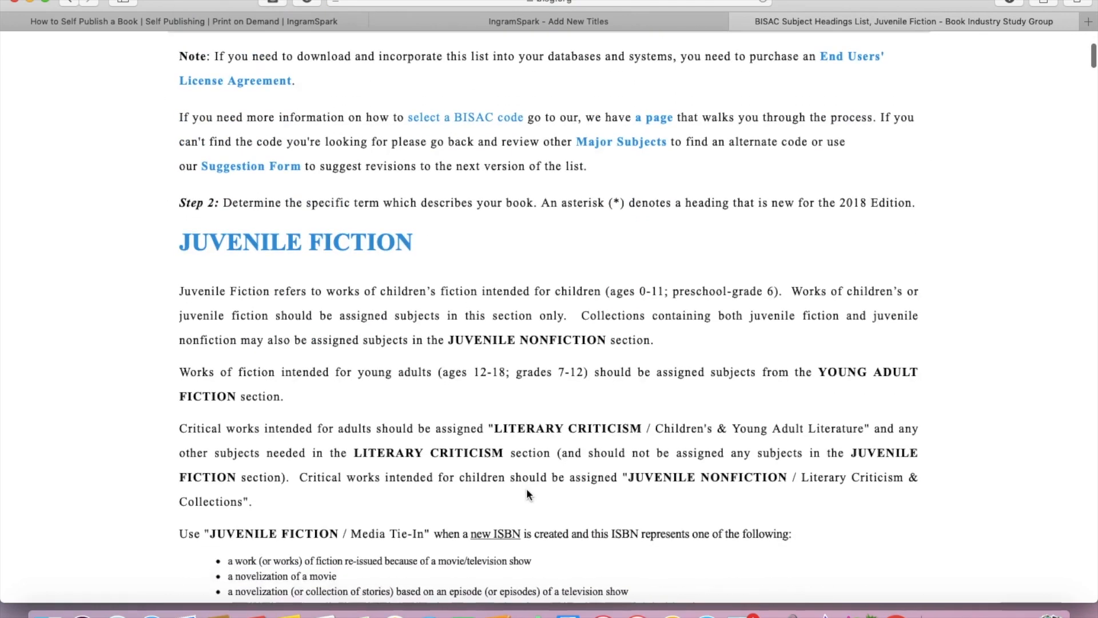
scroll(526, 490, down, 7)
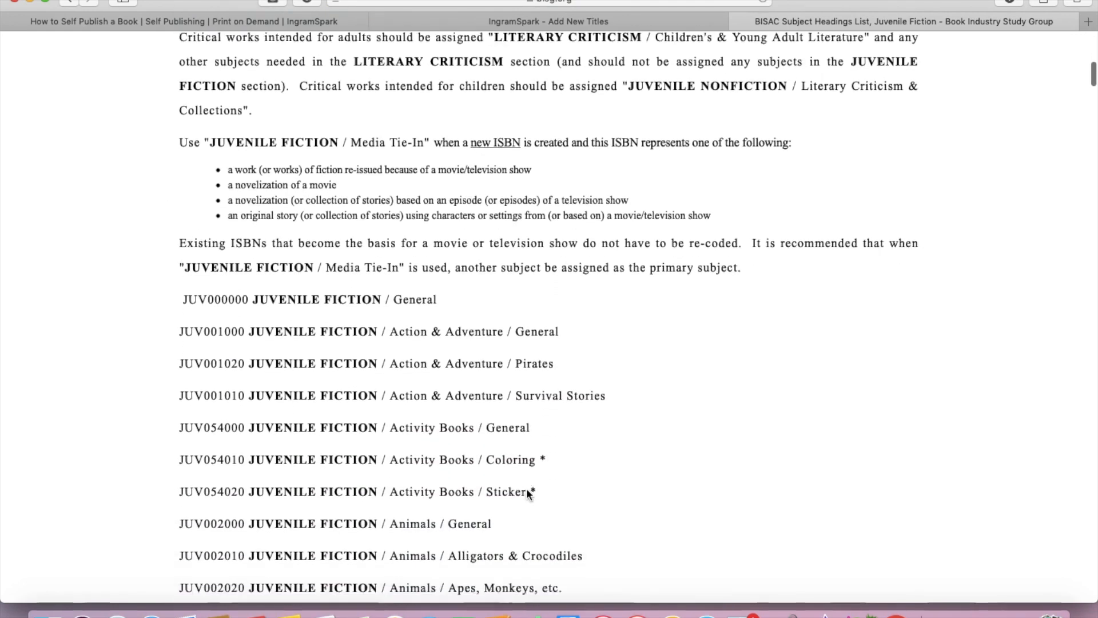
scroll(526, 488, down, 8)
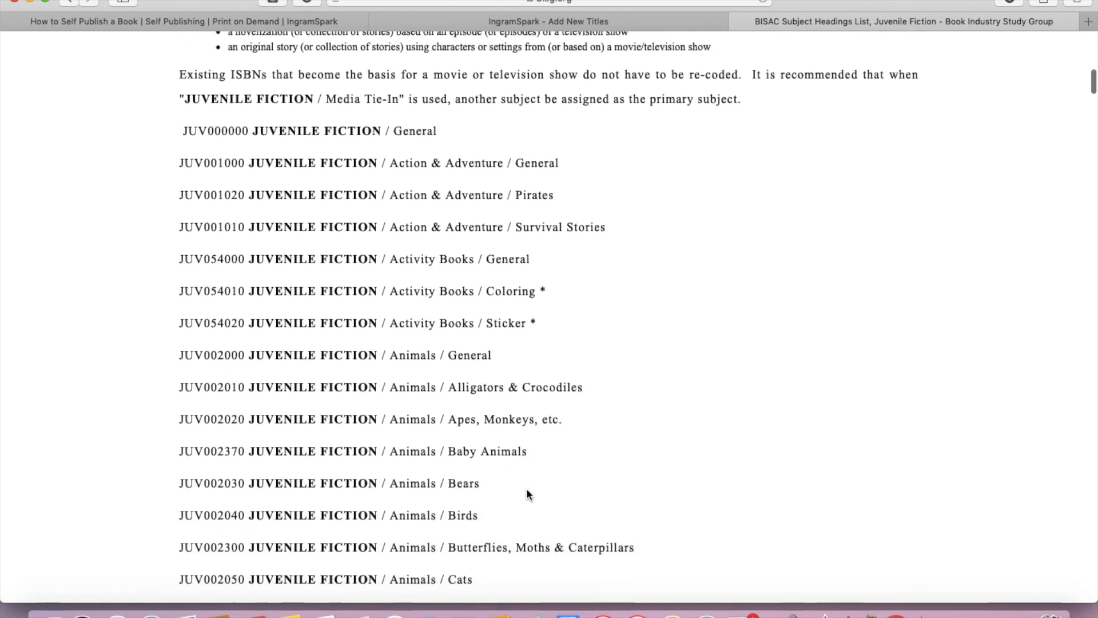
scroll(526, 489, down, 12)
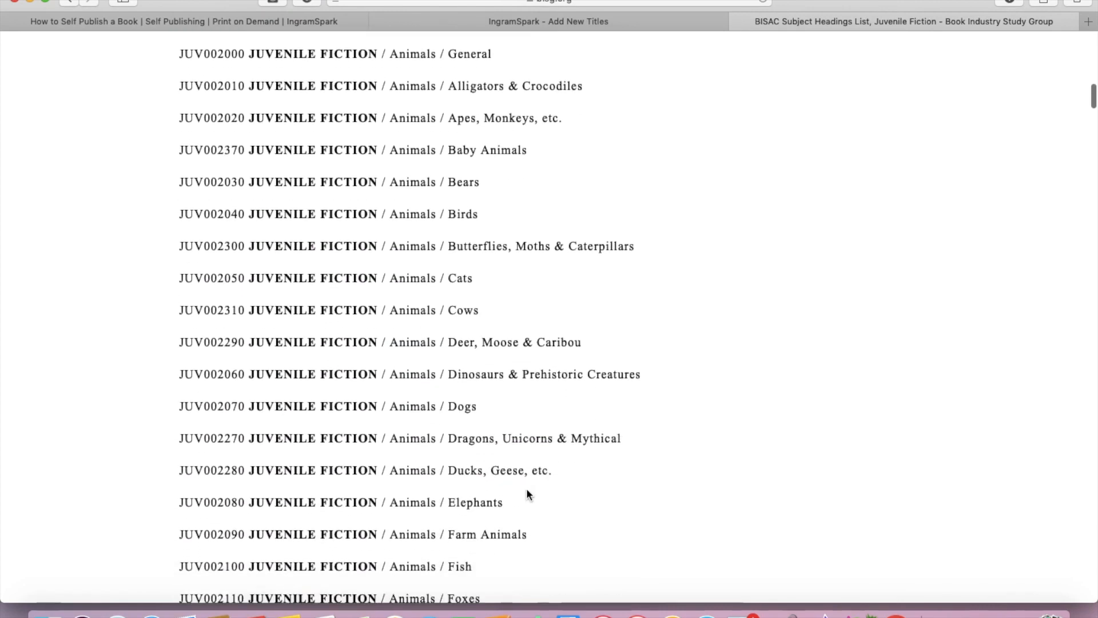
scroll(529, 470, down, 5)
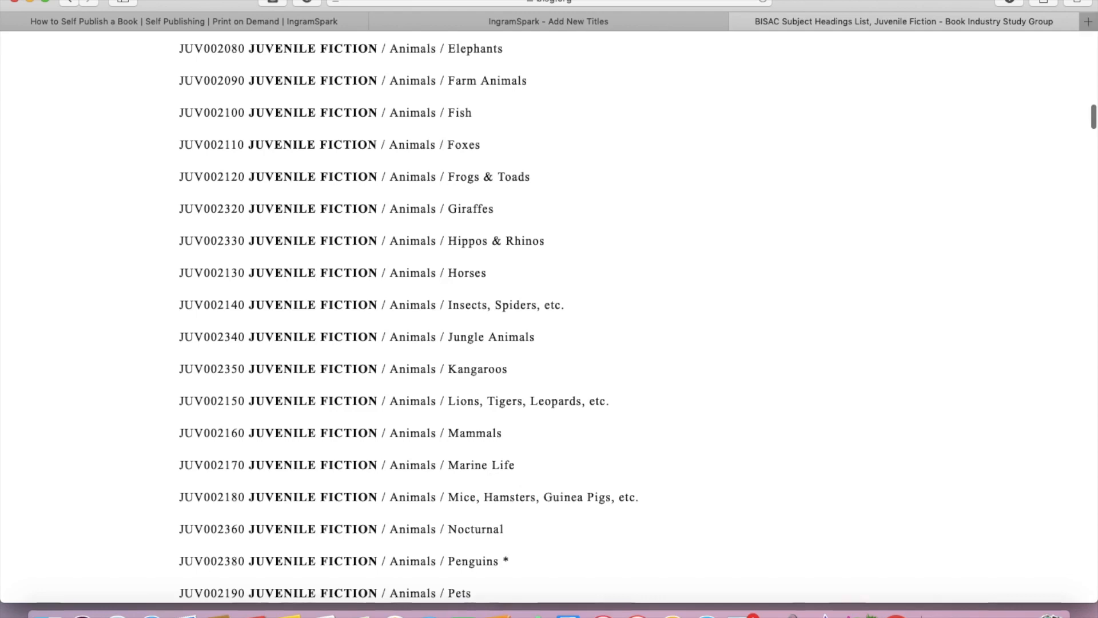
Step: Search the BISAC subject lookup for "marine life", assign JUVENILE NONFICTION / Animals / Marine Life as the first subject, and close the help text
click(548, 21)
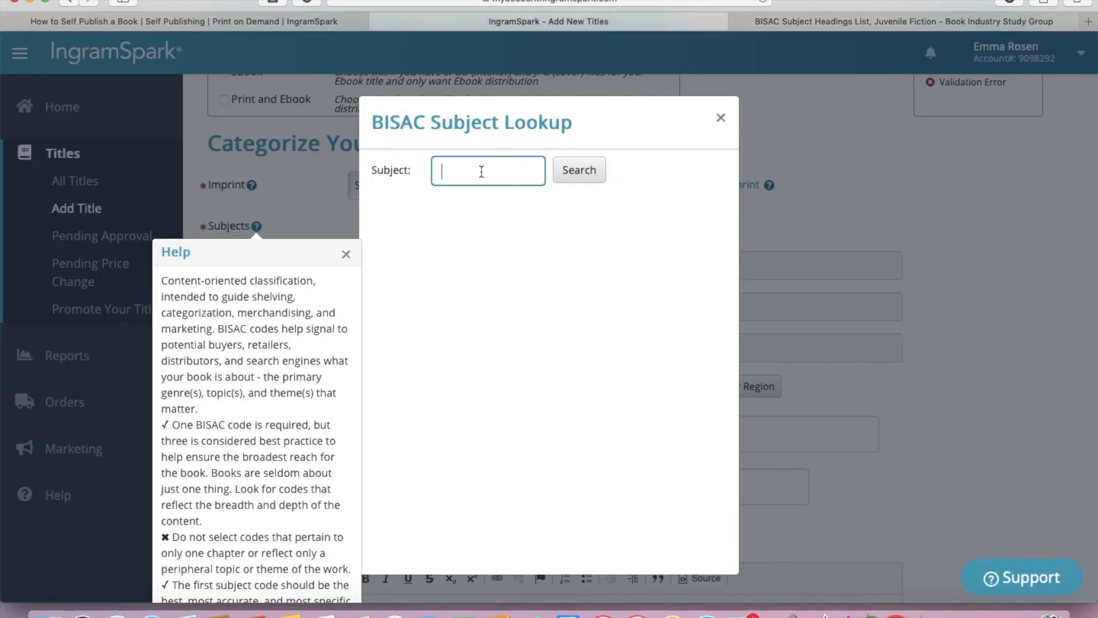
text(marine)
click(583, 172)
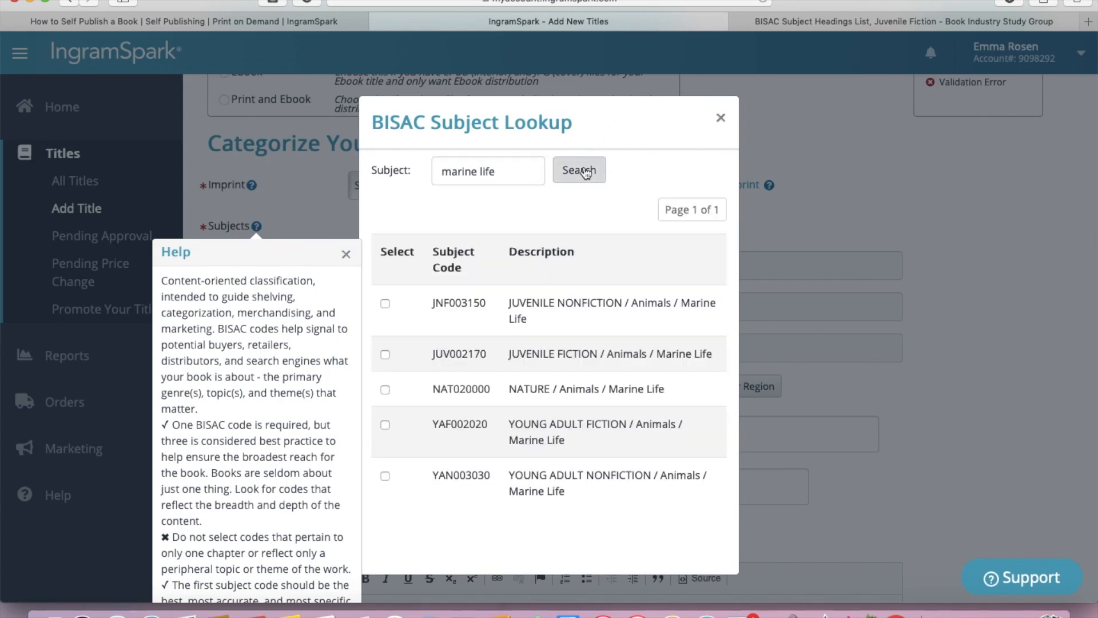
click(385, 303)
click(346, 254)
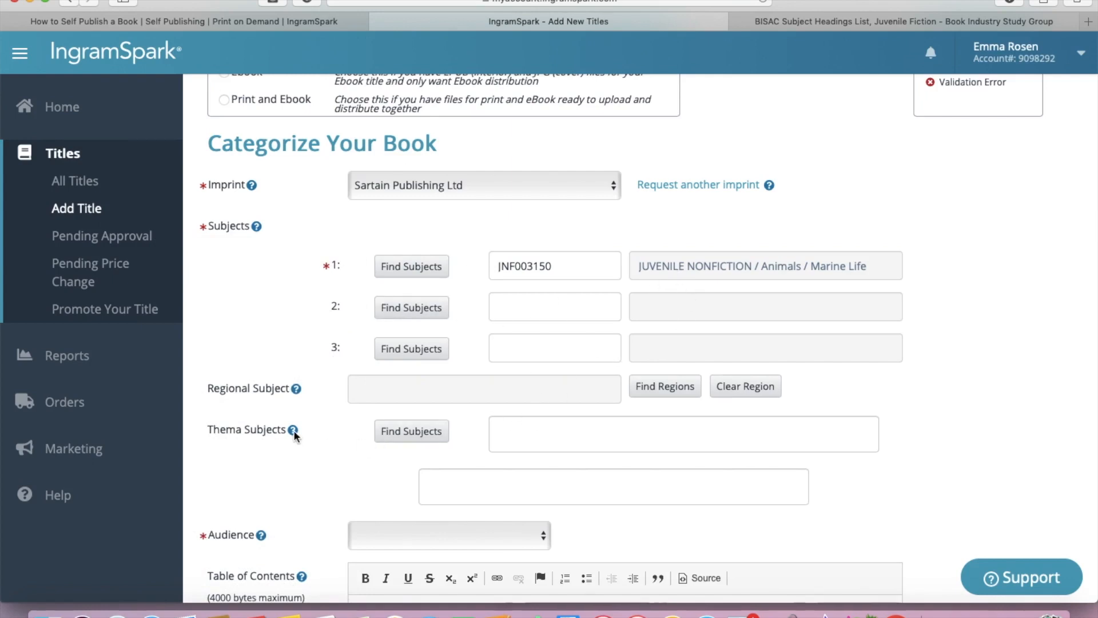
Step: Add the Thema subject "RNK - Conservation of the environment", found under Earth Sciences, Geography, Environment, Planning and The environment
click(407, 435)
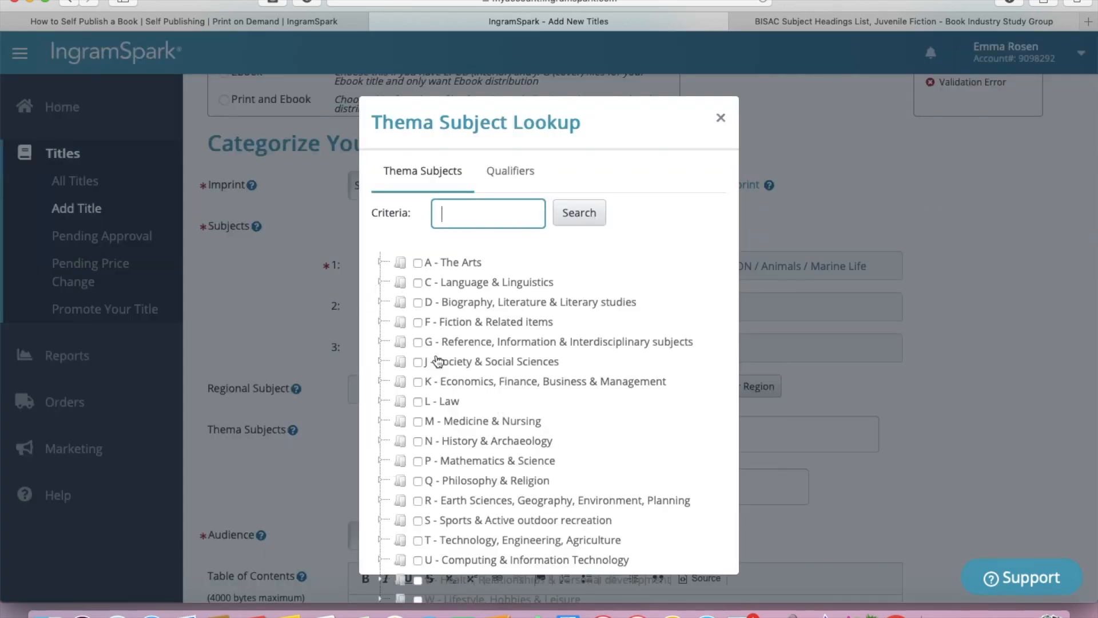
scroll(438, 412, down, 2)
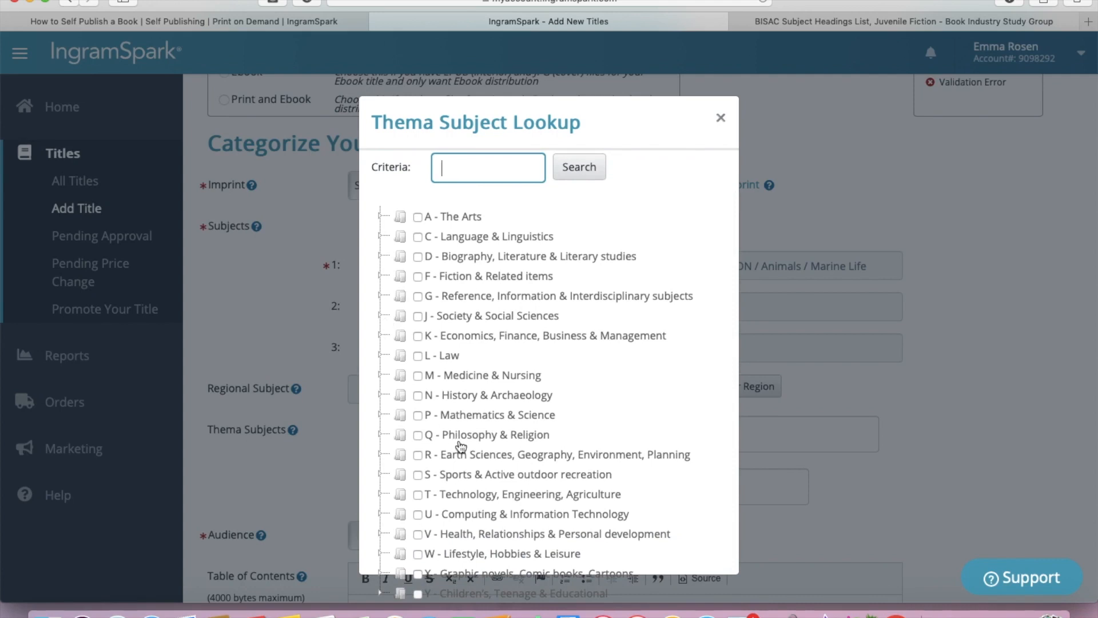
click(381, 455)
scroll(509, 507, down, 2)
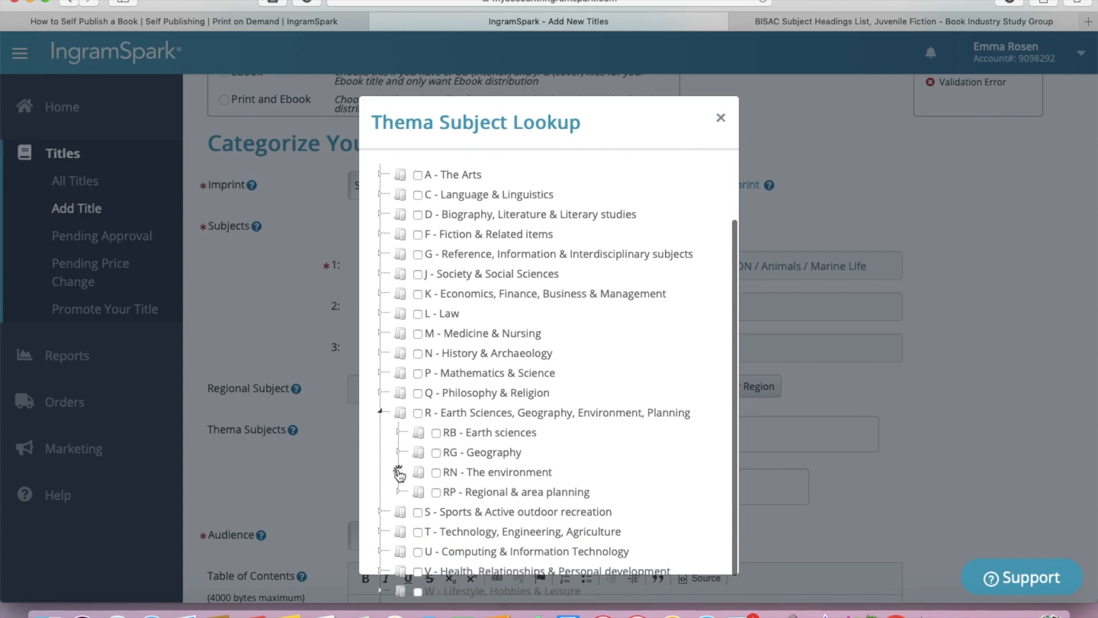
click(399, 472)
scroll(487, 522, down, 1)
scroll(486, 522, down, 9)
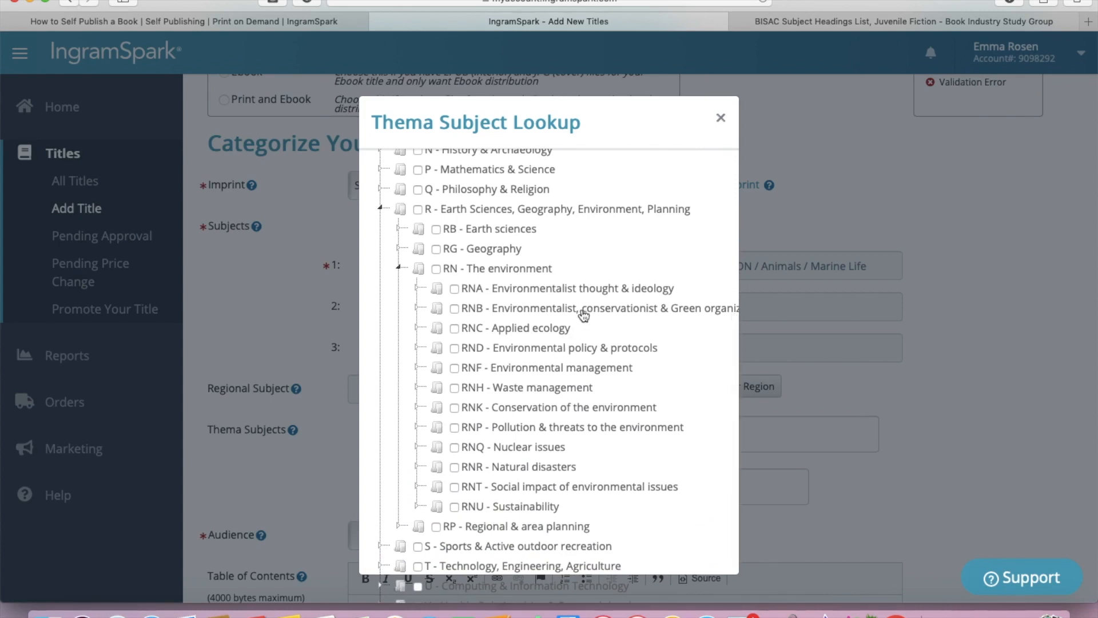
click(417, 408)
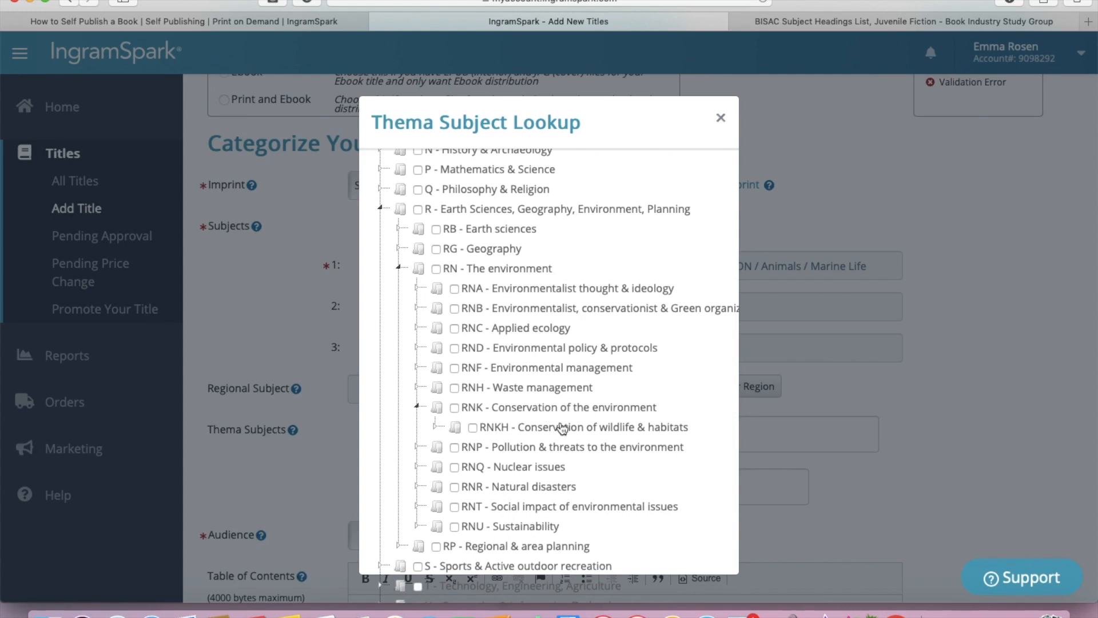
click(454, 408)
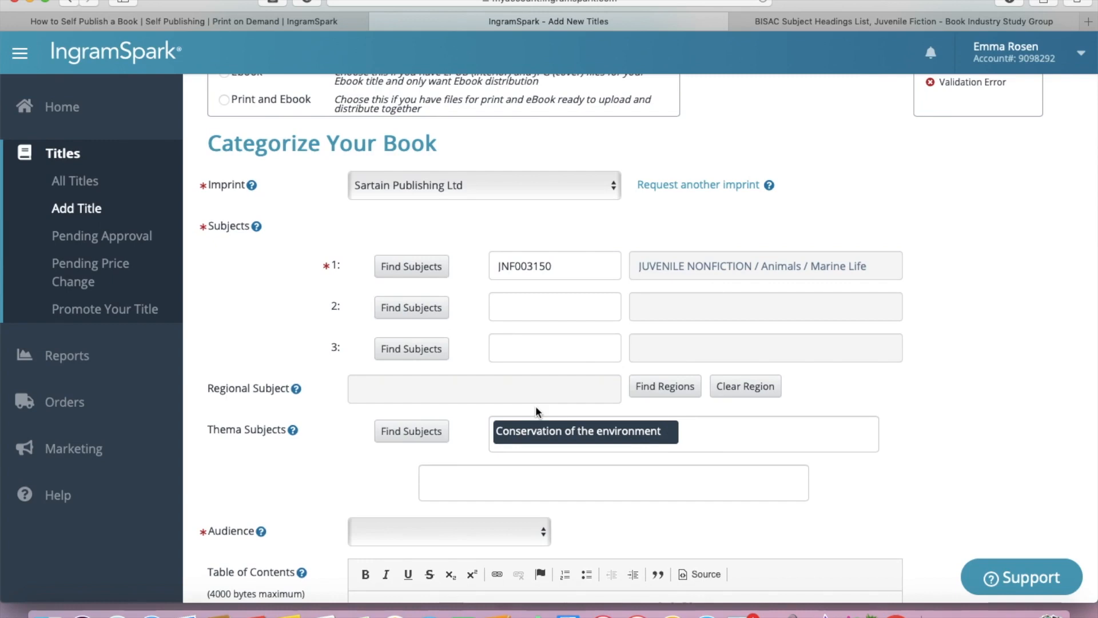
Step: Set the audience to Juvenile (Child 0-12) and open the help text for the age range
scroll(335, 486, down, 5)
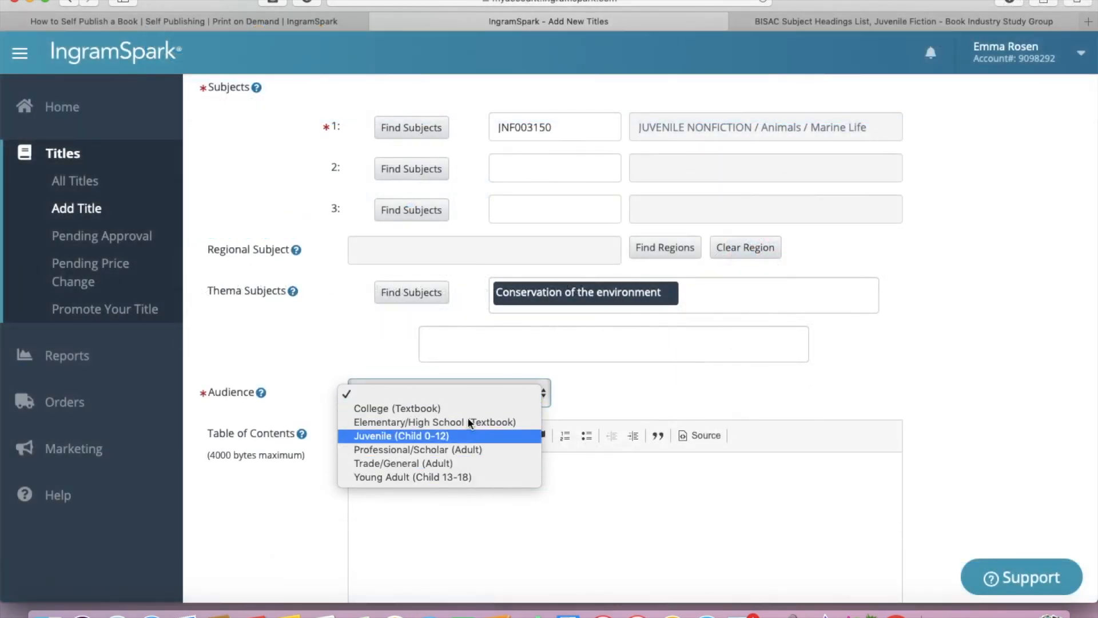
click(448, 440)
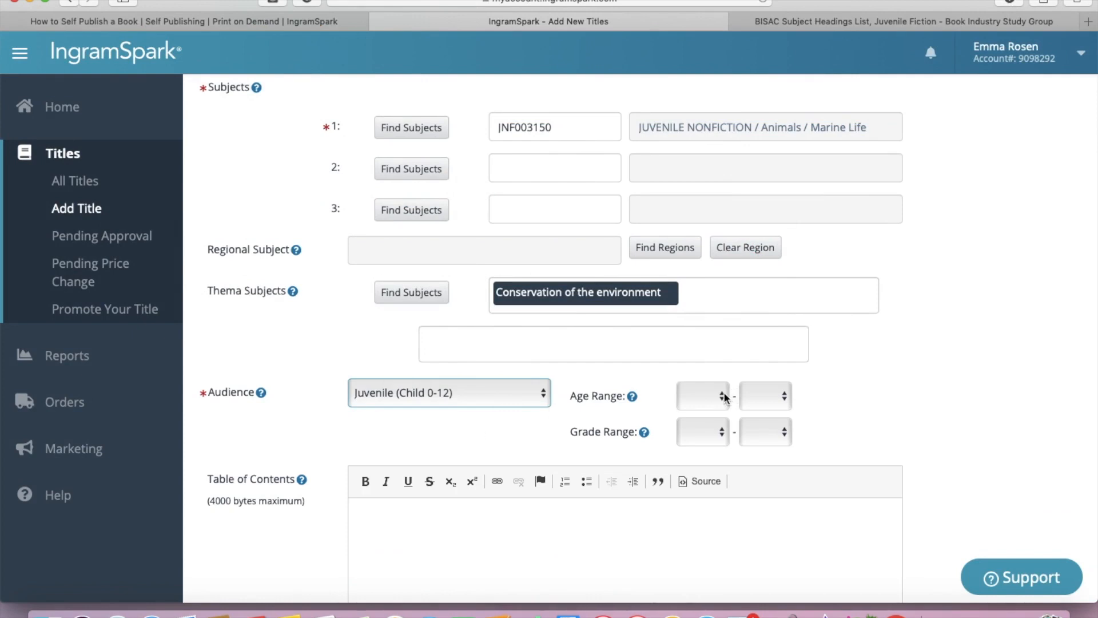
click(631, 397)
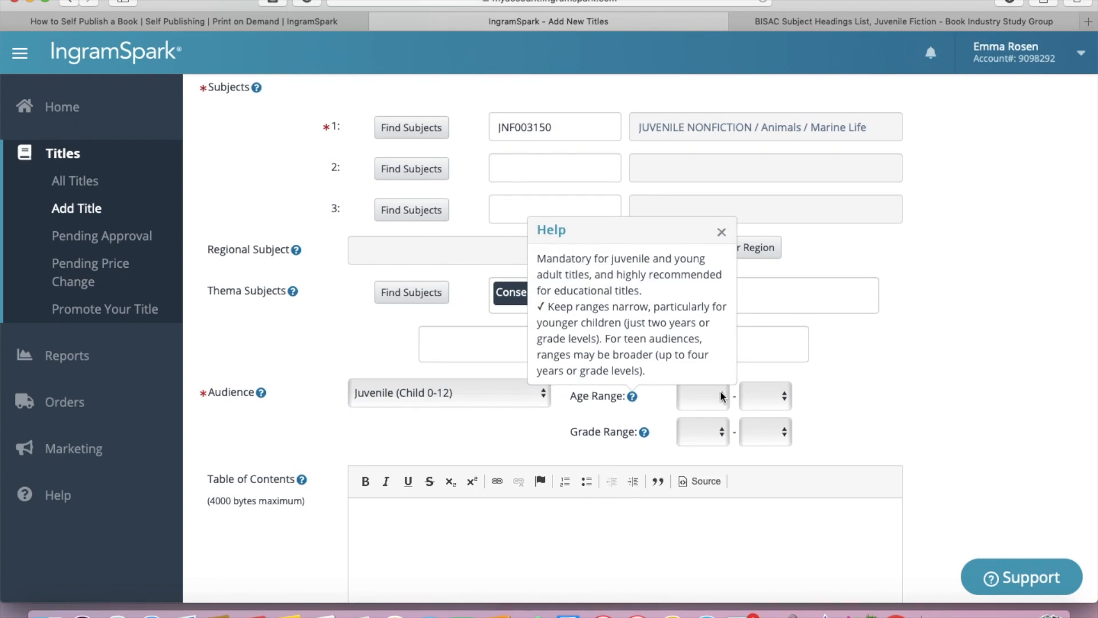
Step: Close the help text and set the age range to 5 through 7
click(721, 232)
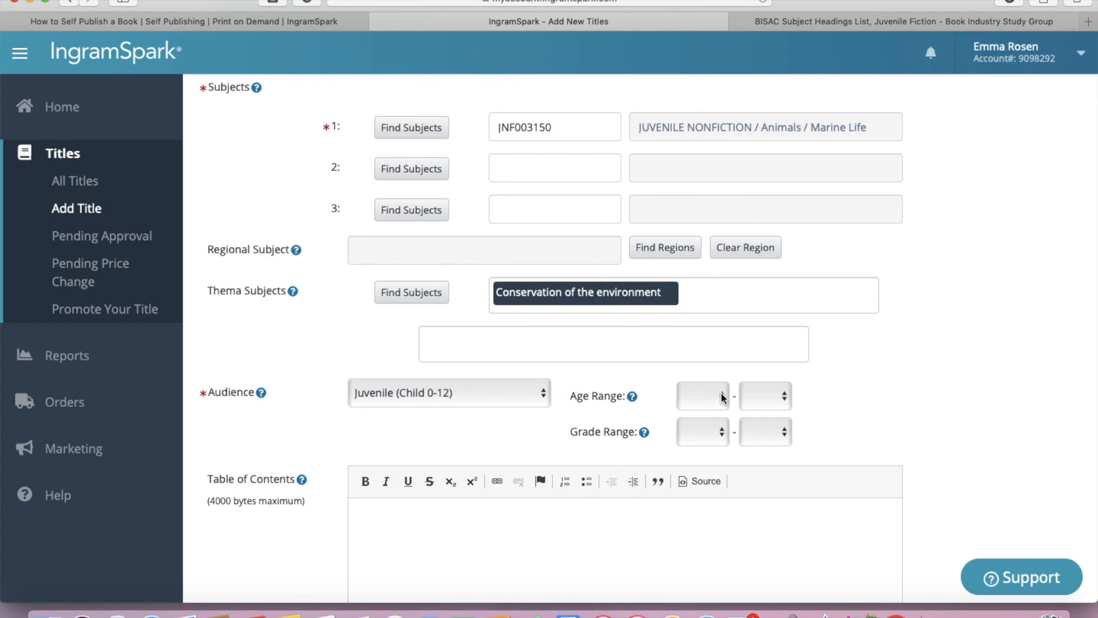
click(721, 396)
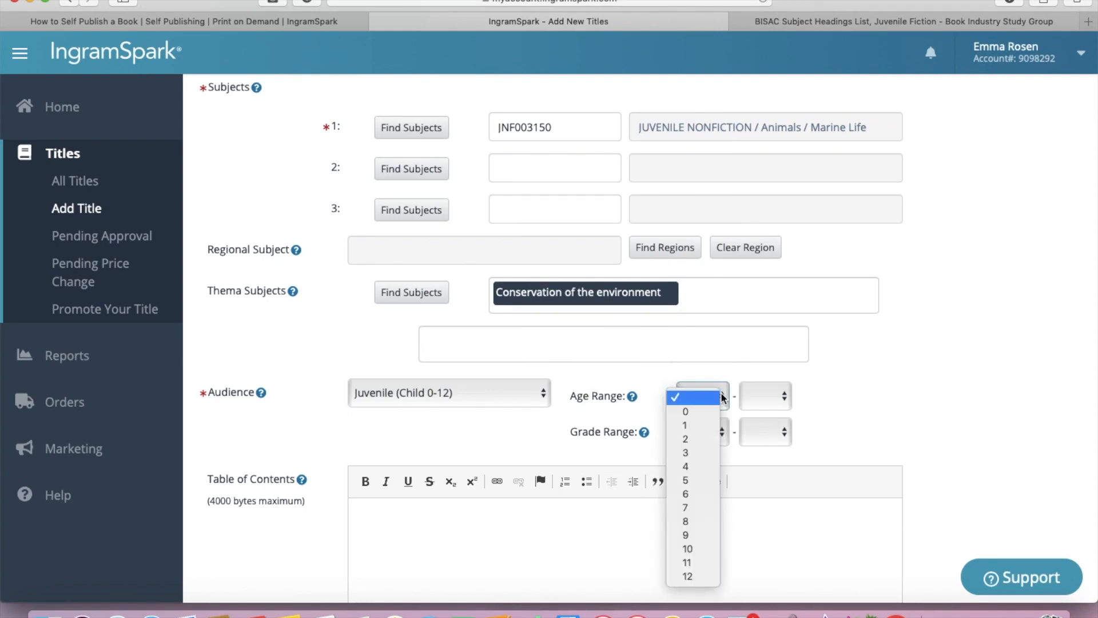
click(702, 479)
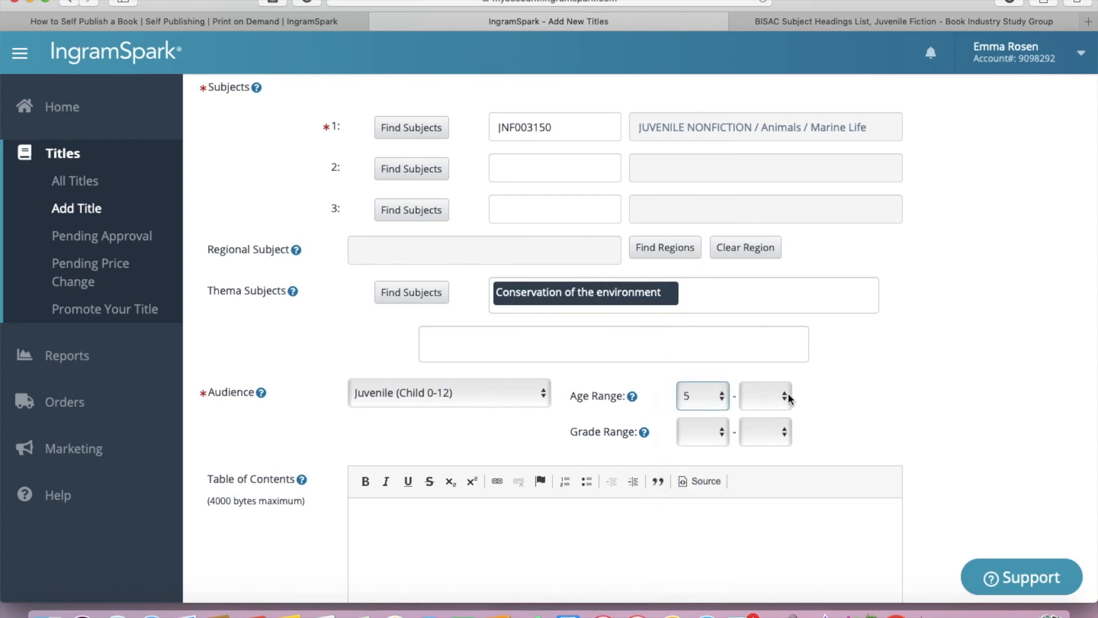
click(787, 393)
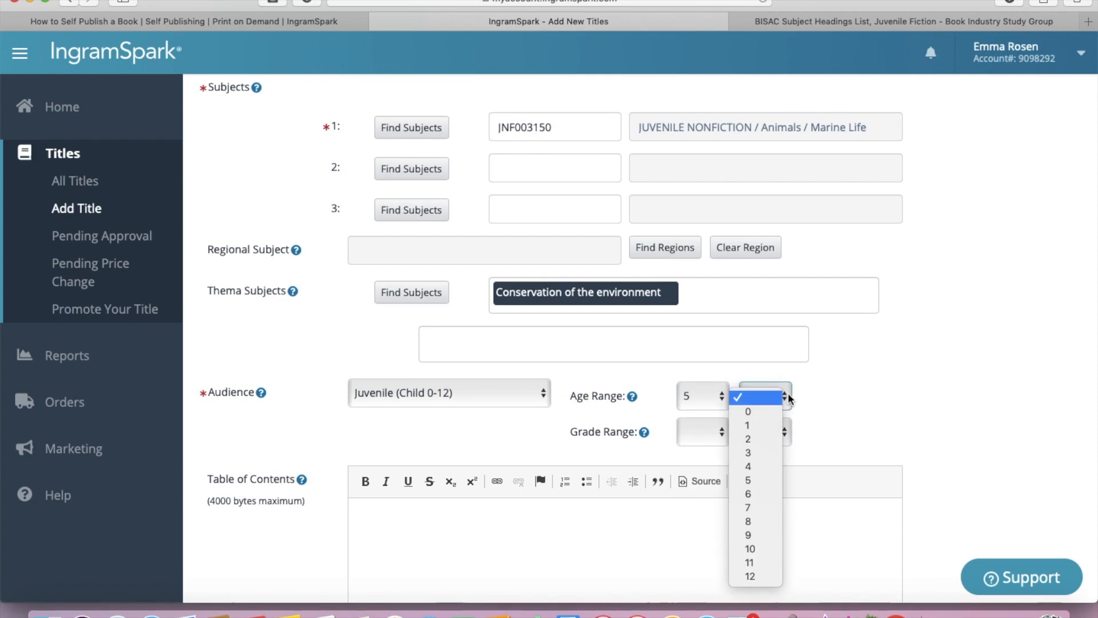
click(754, 505)
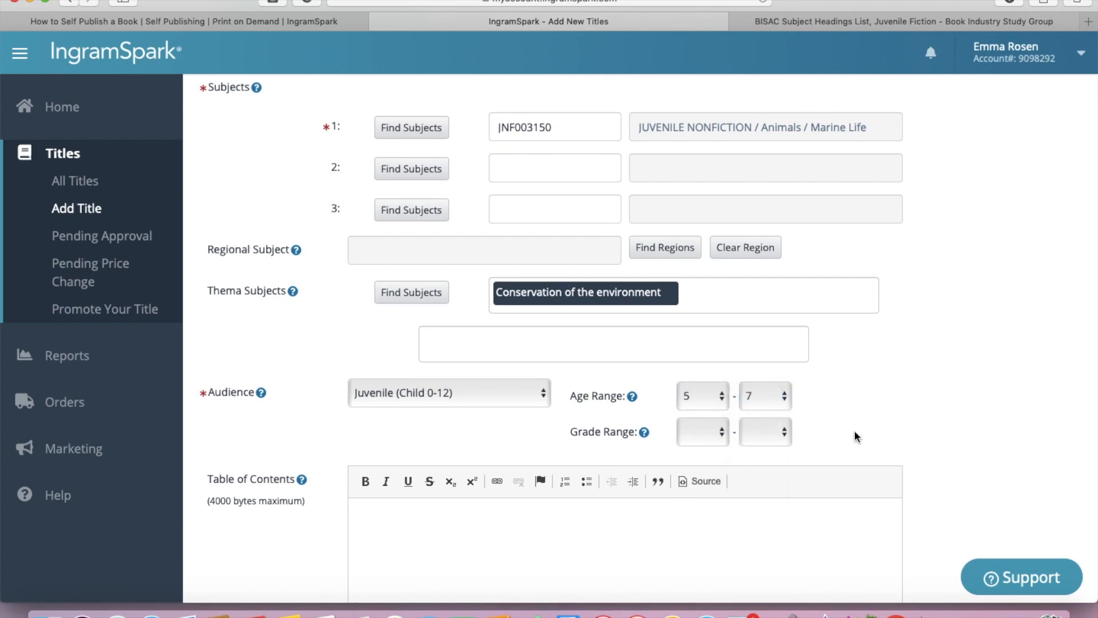
Step: Set the grade range to 1 through 3
click(719, 430)
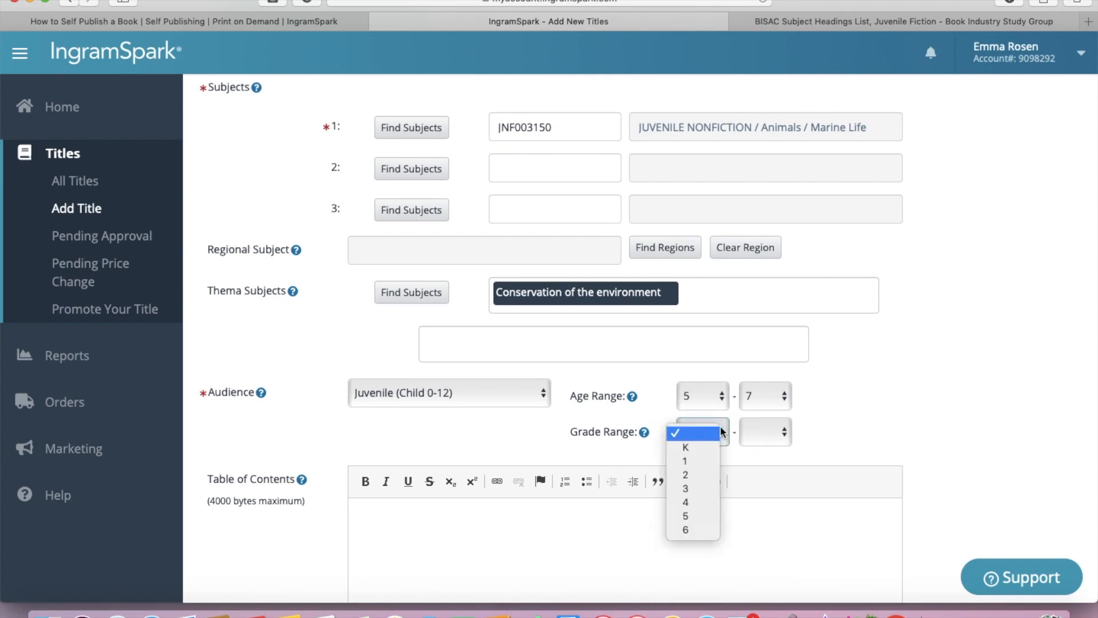
click(707, 456)
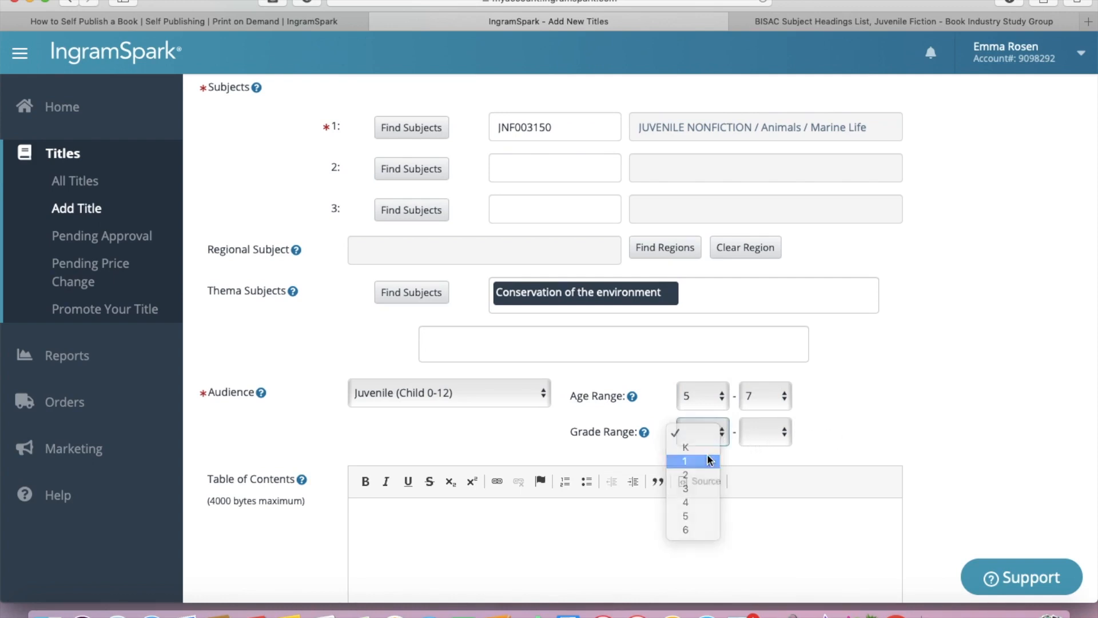
click(787, 430)
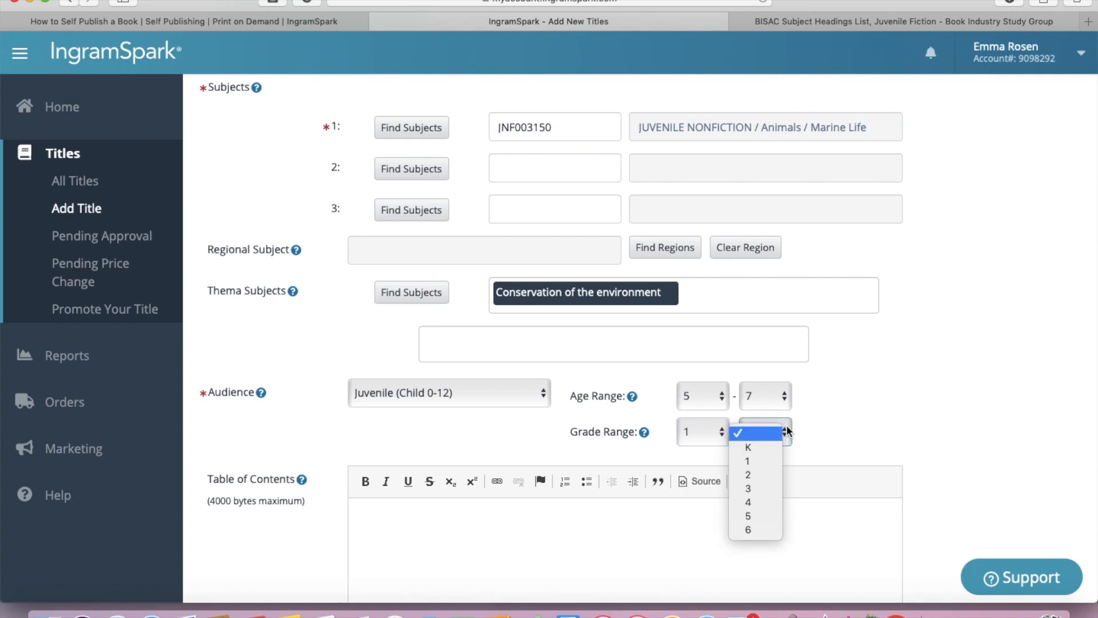
click(755, 487)
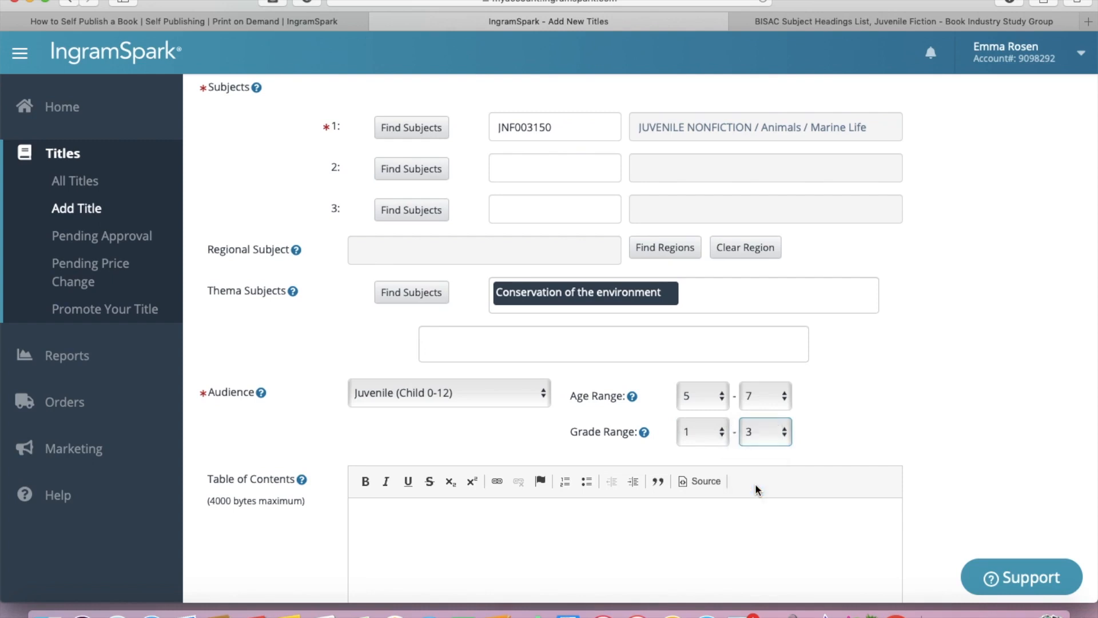
Step: Set the grade range to K through 2
click(722, 433)
click(700, 420)
click(784, 433)
click(774, 419)
scroll(877, 418, down, 4)
scroll(633, 477, down, 2)
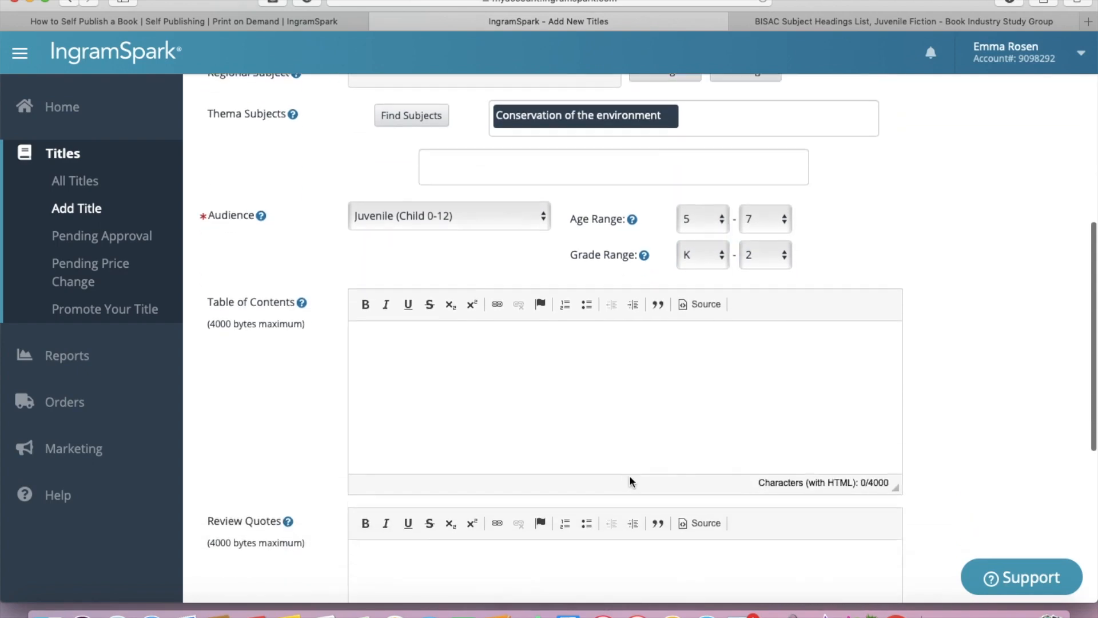
click(409, 354)
scroll(409, 350, down, 3)
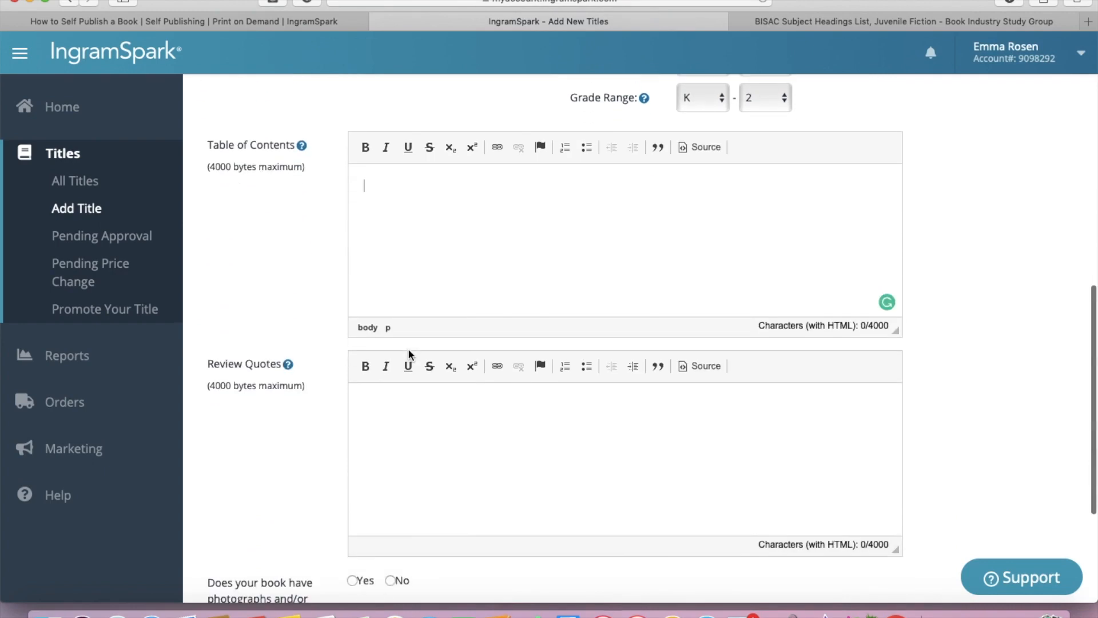
click(431, 470)
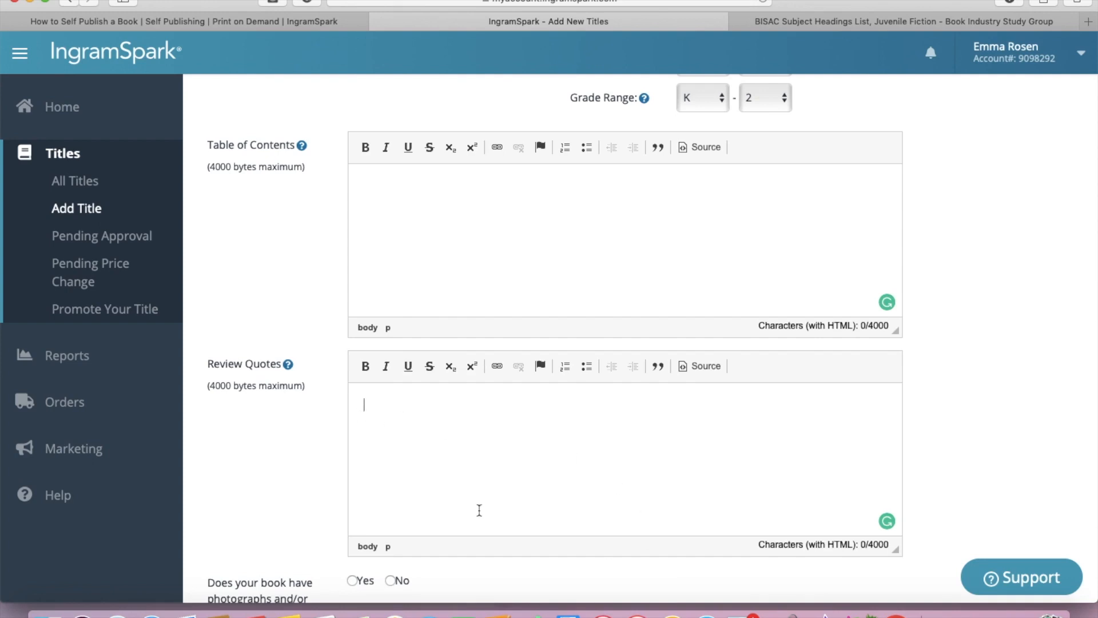
Step: Indicate that the book has illustrations, specify them as "color" with the number 27, and continue to step 4 of 5
scroll(264, 440, down, 4)
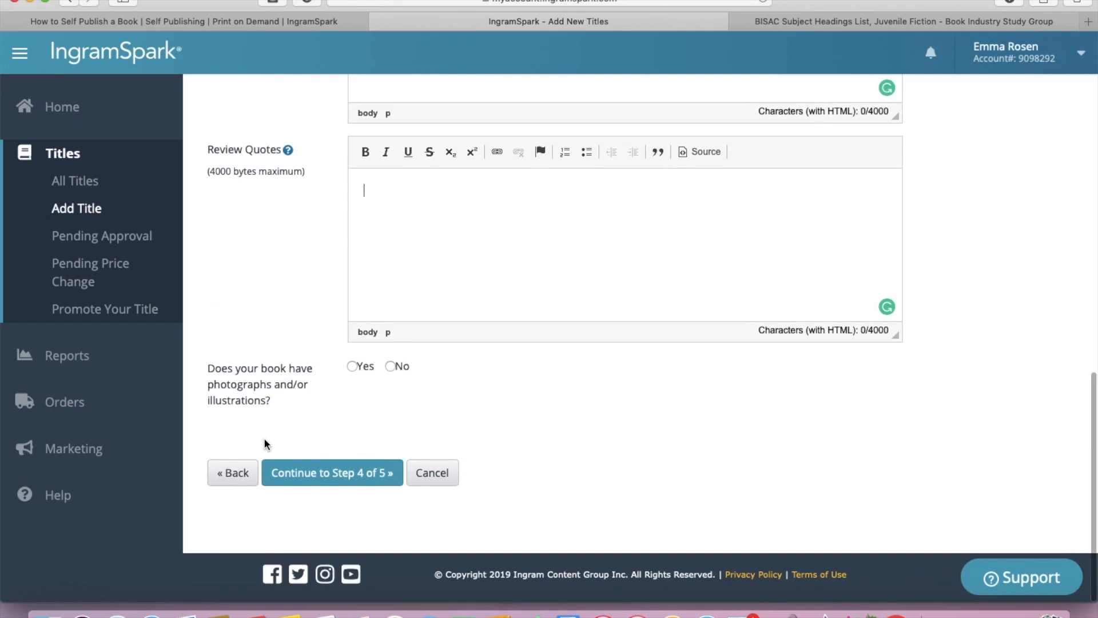
click(352, 366)
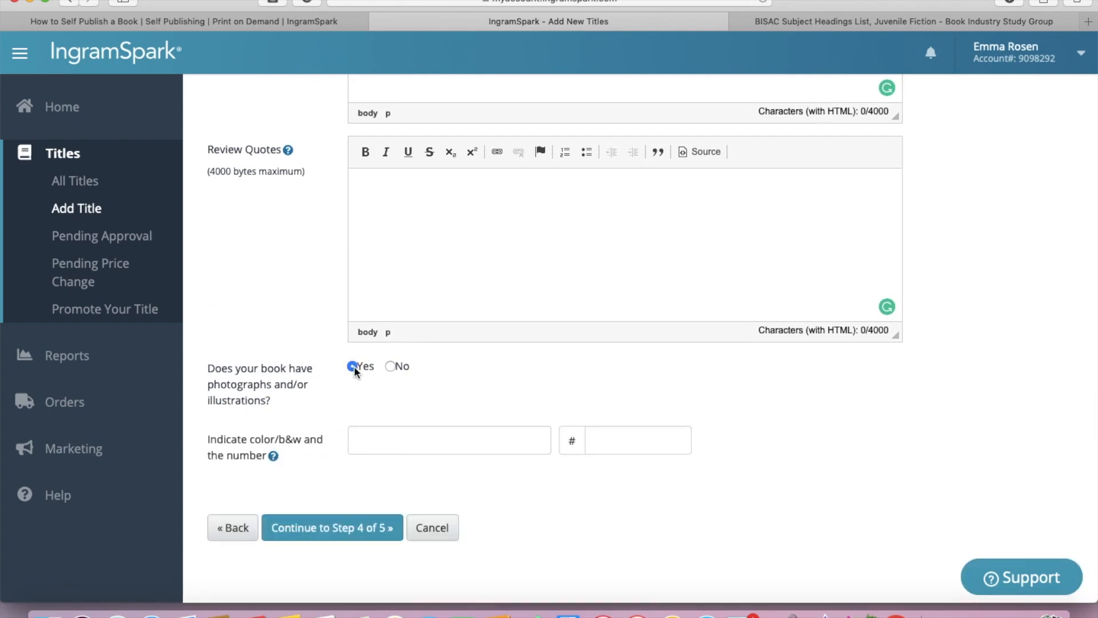
scroll(435, 409, down, 1)
click(413, 412)
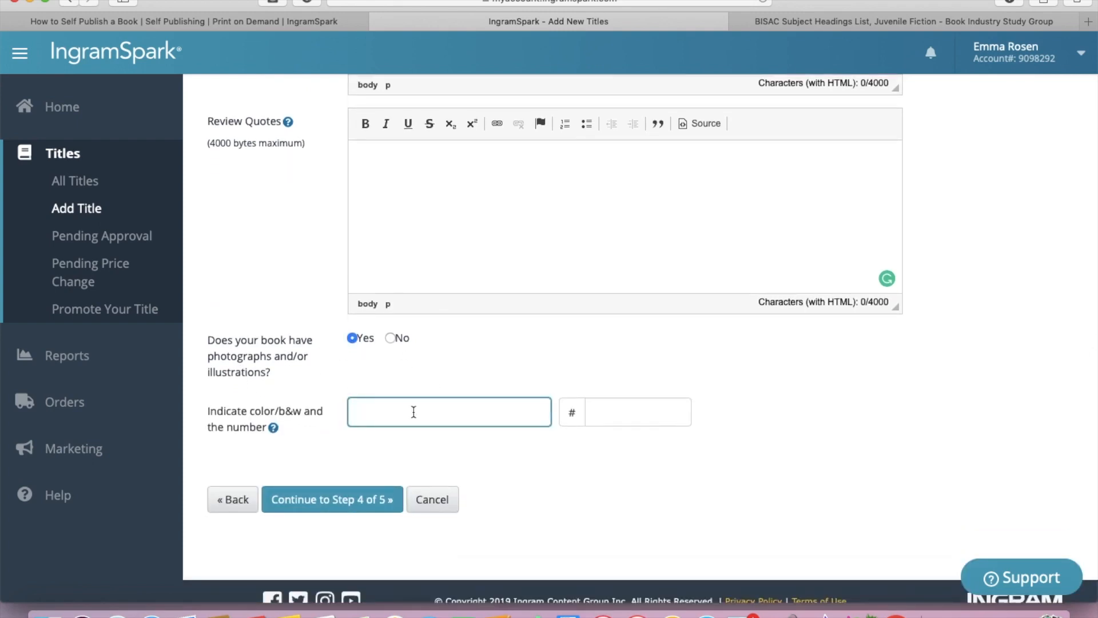
text(color)
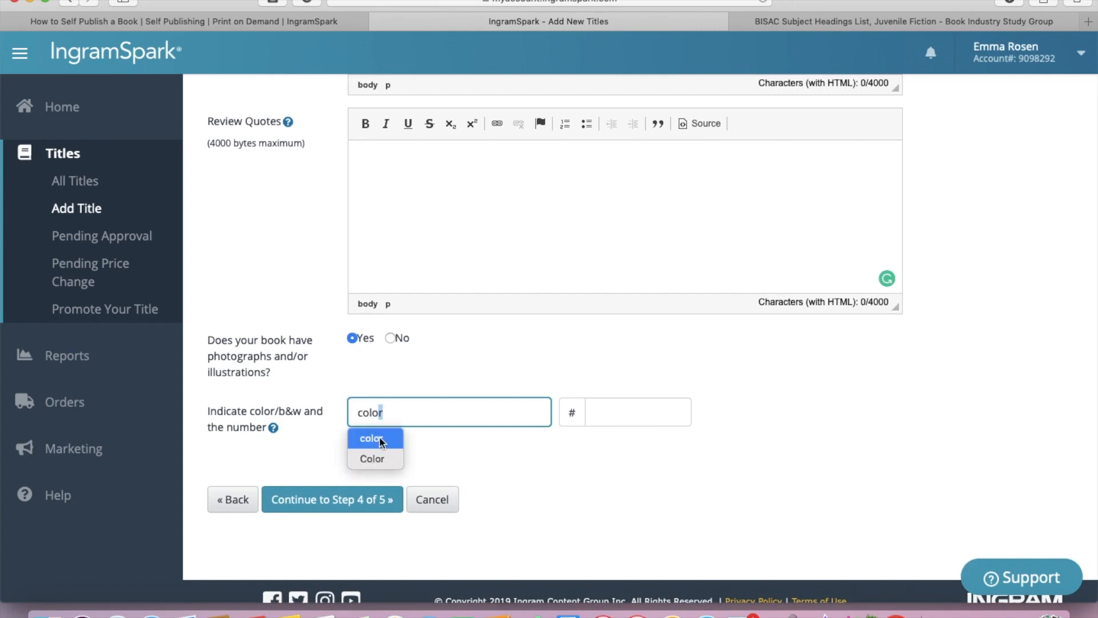
click(609, 419)
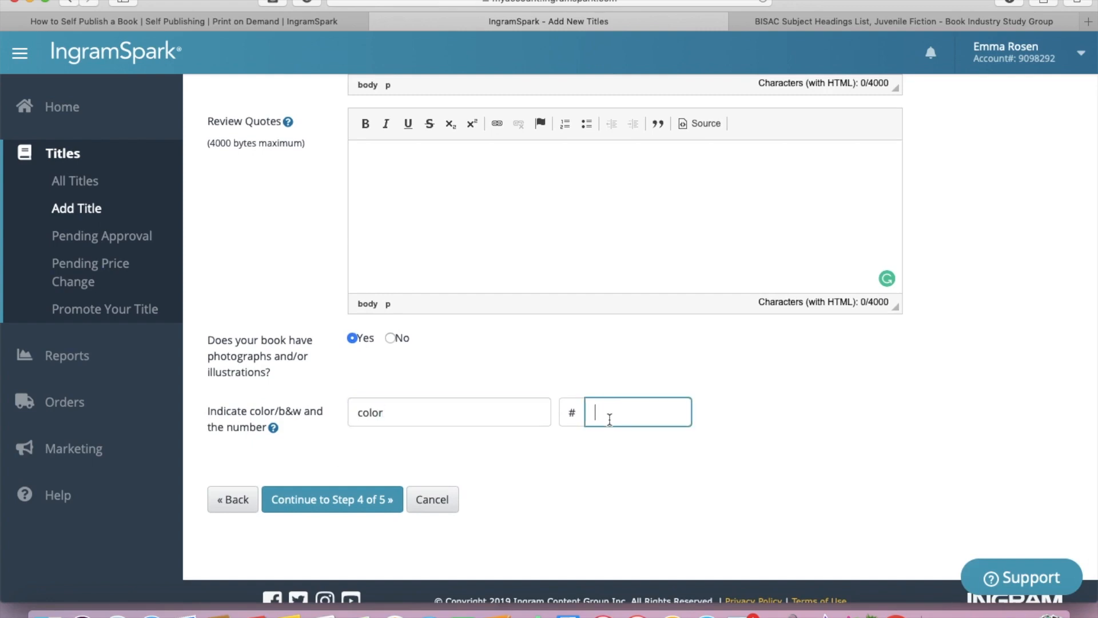
text(27)
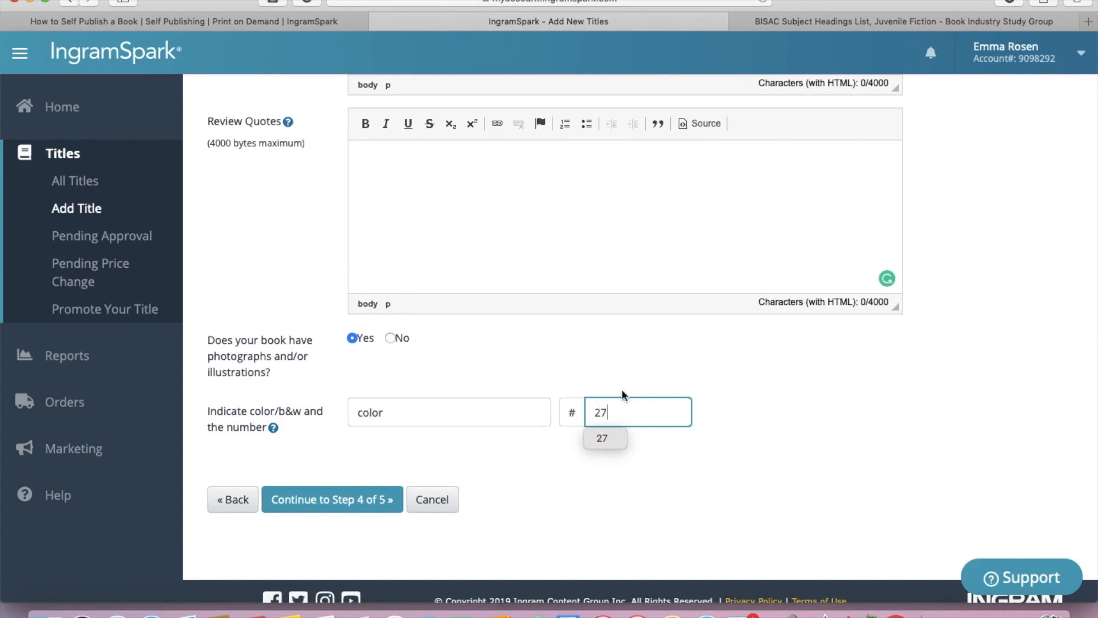
click(635, 389)
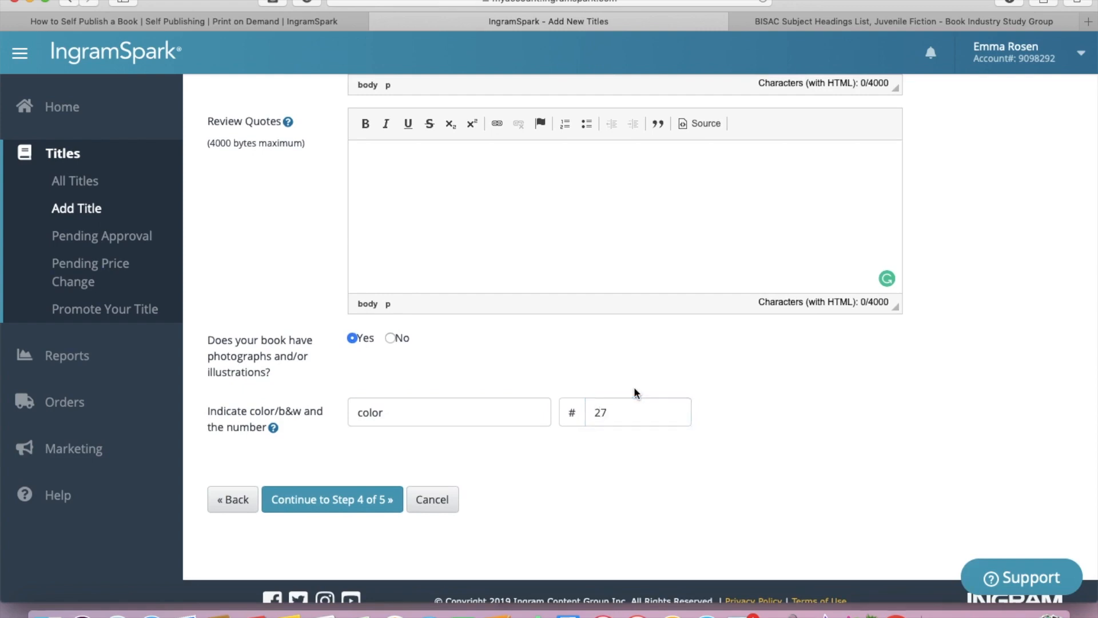
click(330, 511)
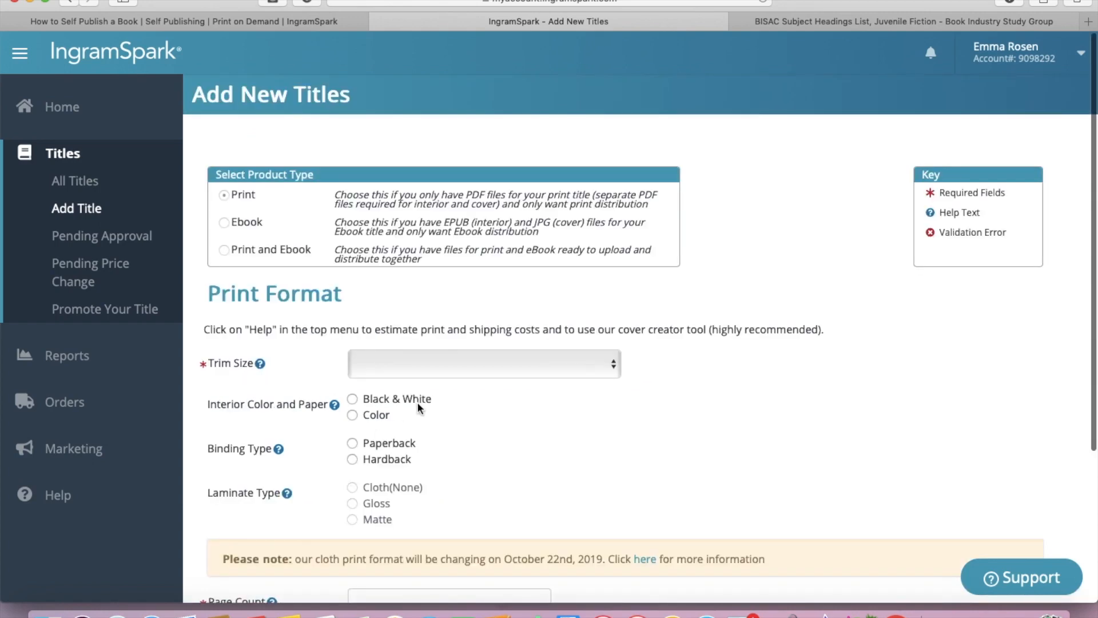
Step: Set the print trim size to 8.500" x 8.500" (216mm x 216mm)
click(561, 365)
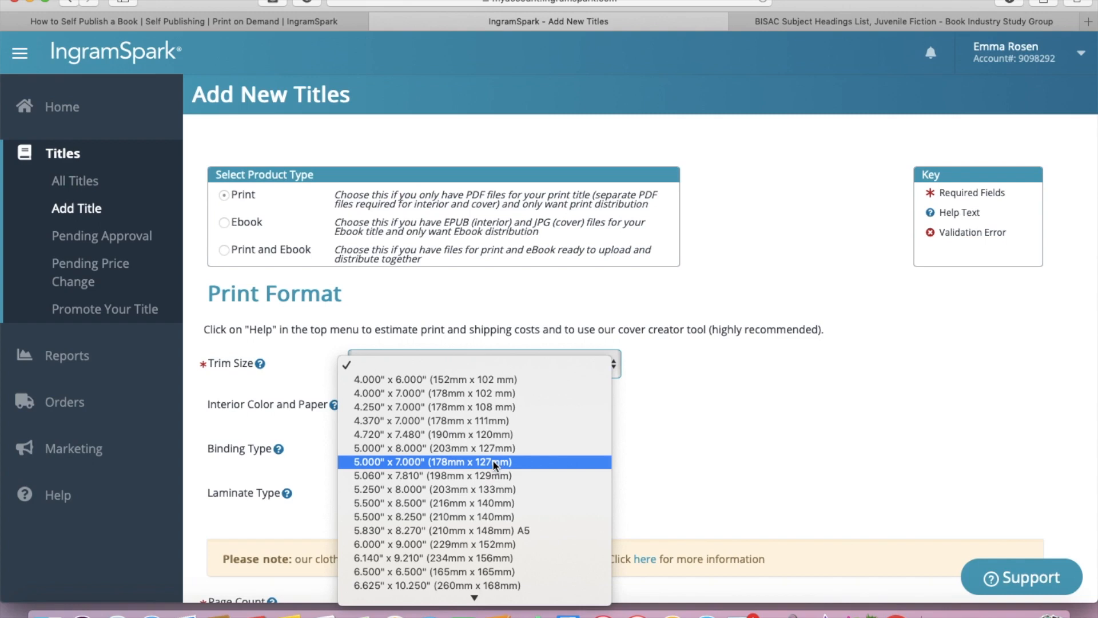
scroll(495, 464, down, 5)
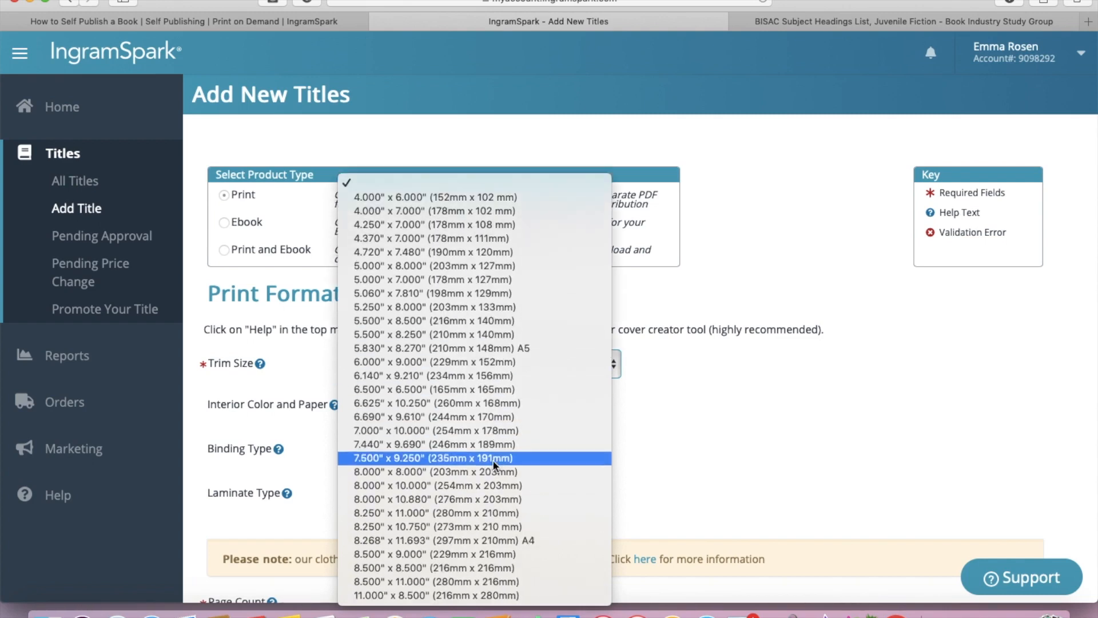
click(475, 567)
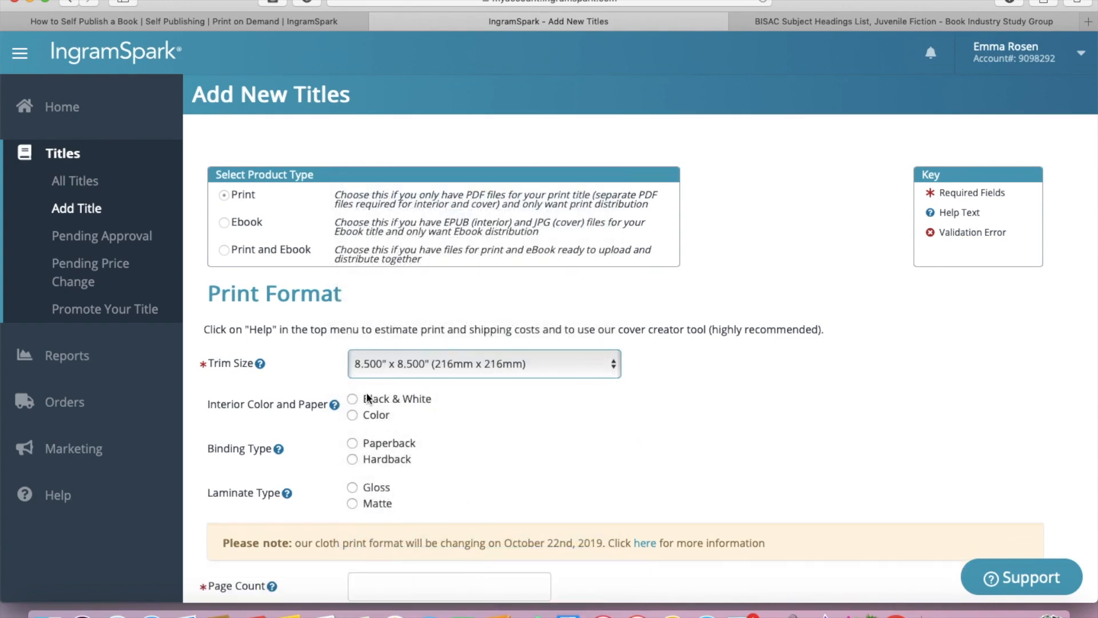
Step: Show the color paper options, then try the Black & White interior on White paper for comparison
click(352, 414)
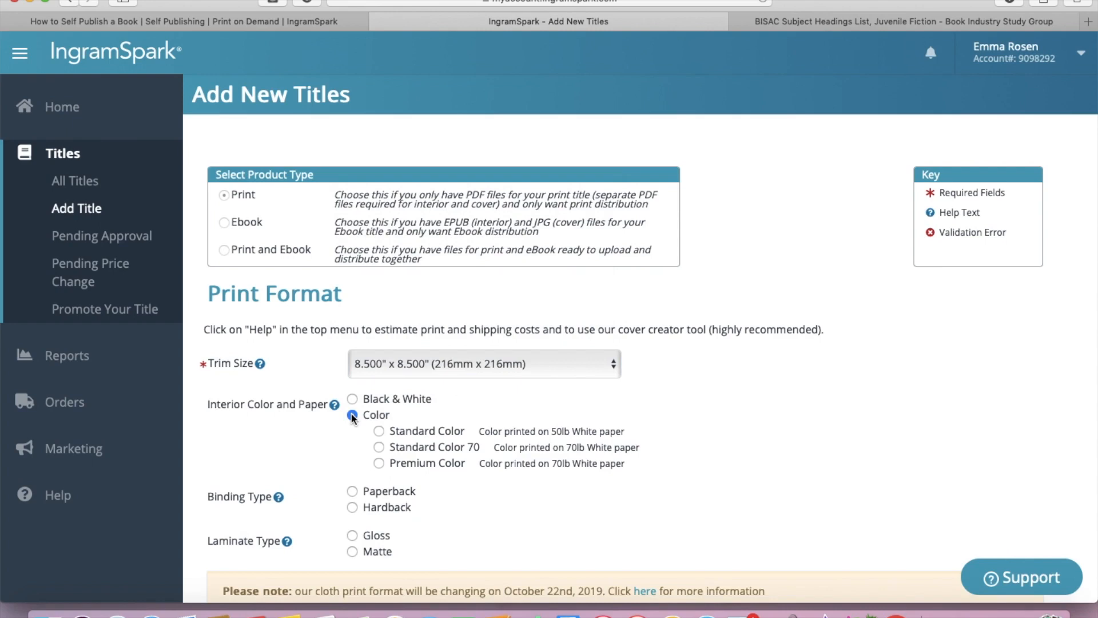
click(352, 400)
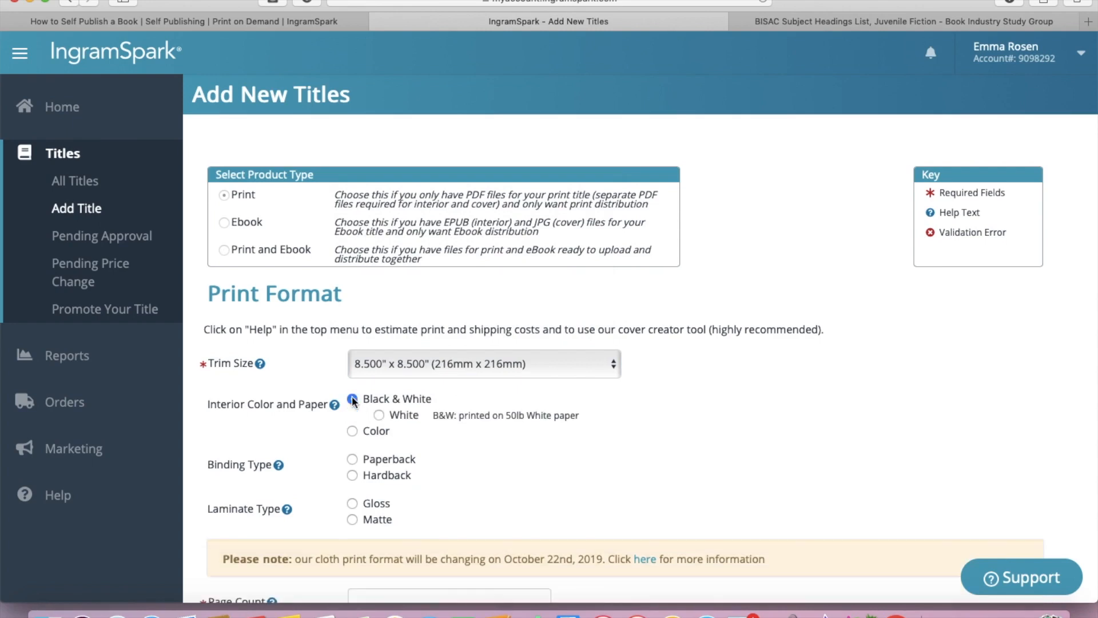
click(379, 415)
Step: Set the interior to Color with the Premium Color option on 70lb White paper
click(353, 434)
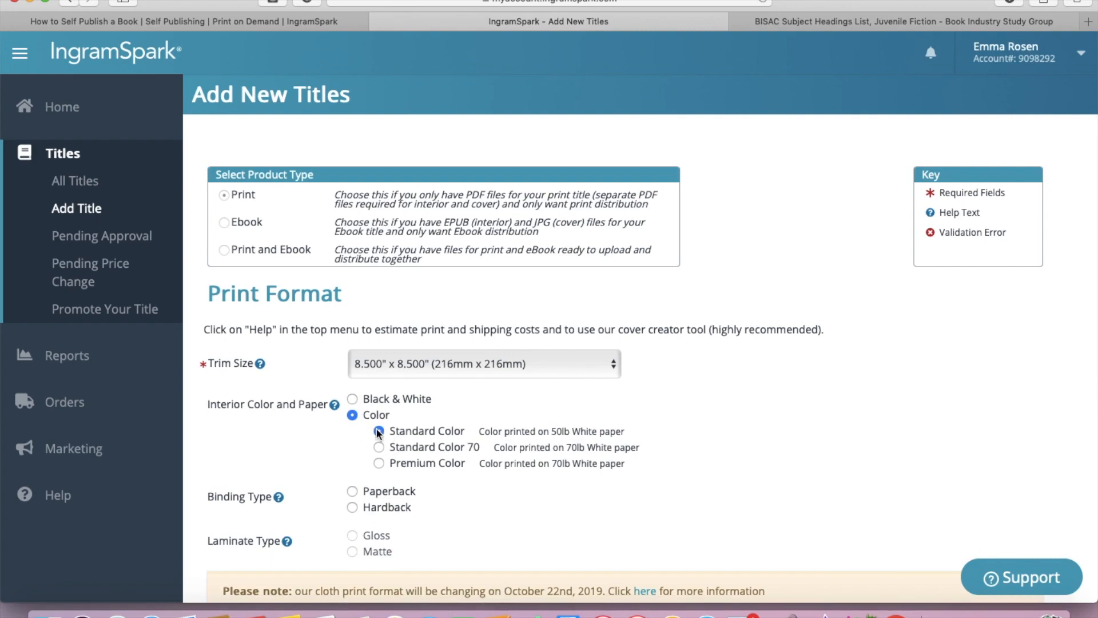
click(379, 432)
click(379, 447)
click(379, 463)
Step: Try the paperback Perfect Bound and Saddle Stitch bindings and the hardback Case Laminate binding
click(354, 490)
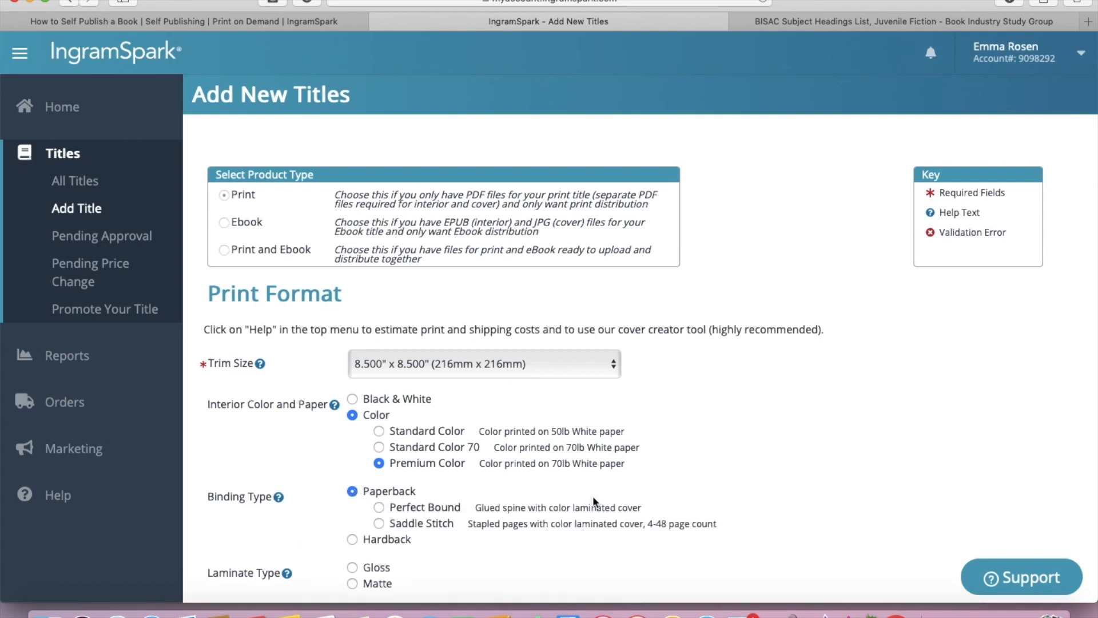
scroll(593, 495, down, 3)
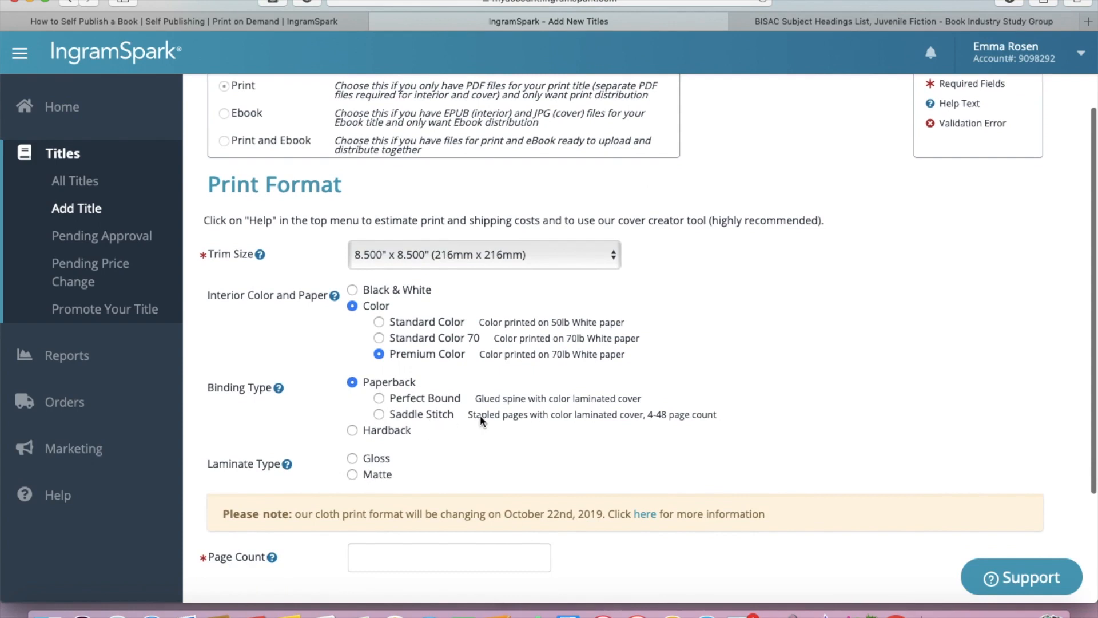
click(379, 398)
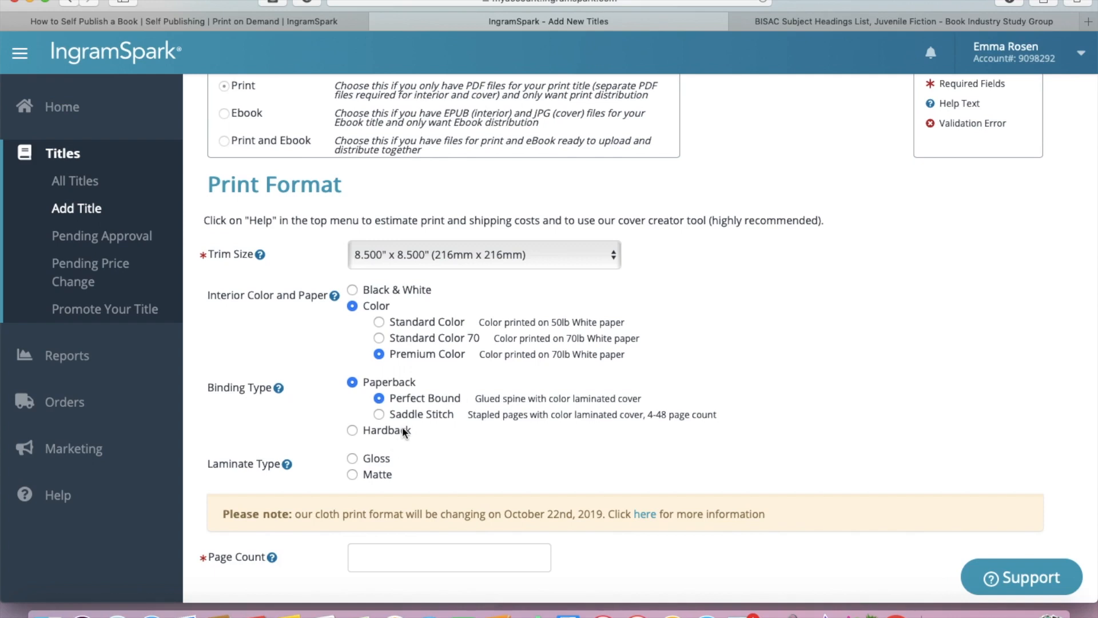
click(379, 414)
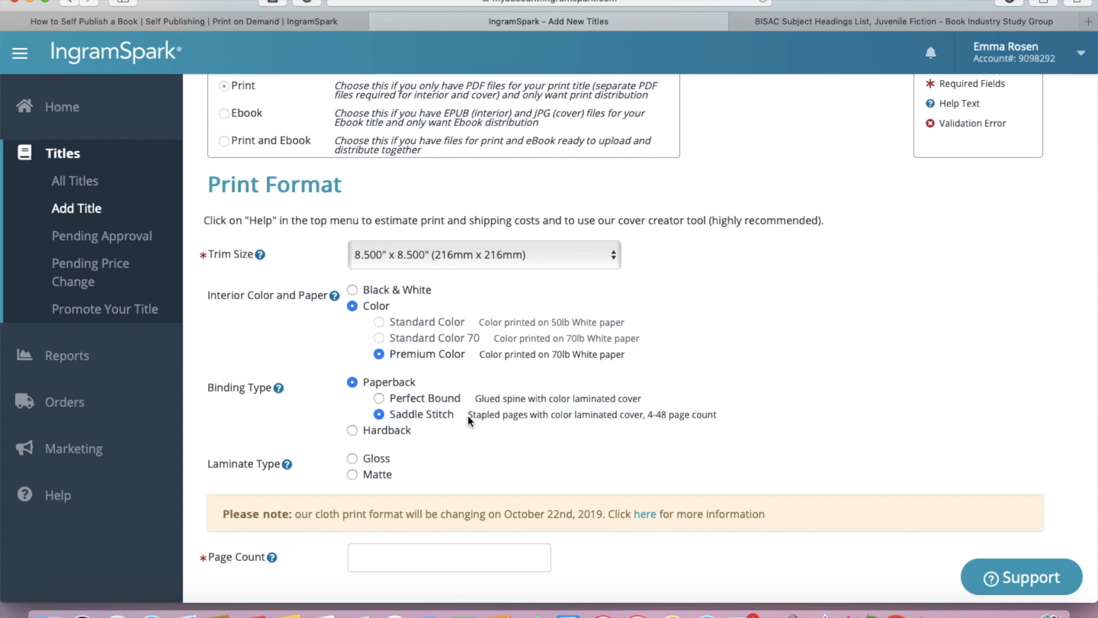
click(351, 432)
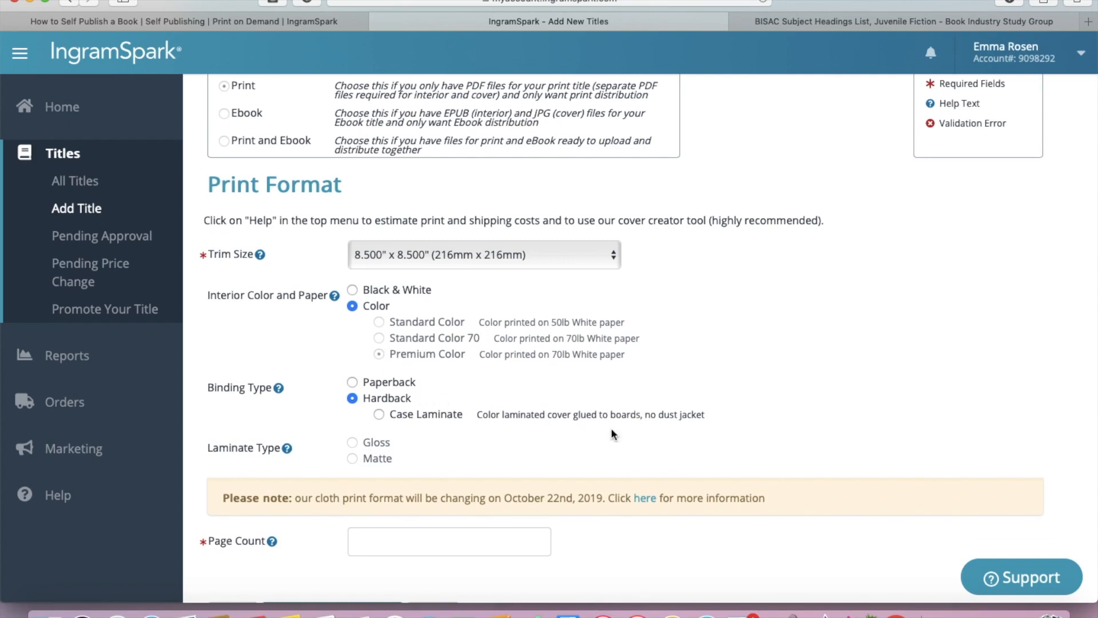
click(379, 416)
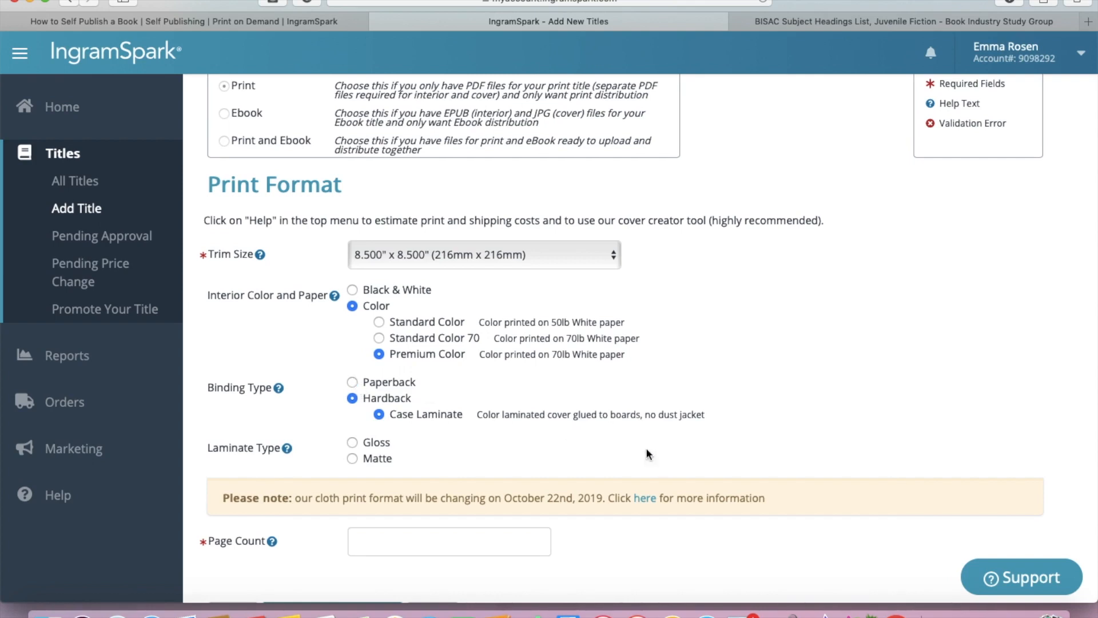
Step: Set the binding type to Paperback with Saddle Stitch and choose the Gloss laminate for the cover
click(354, 382)
click(382, 415)
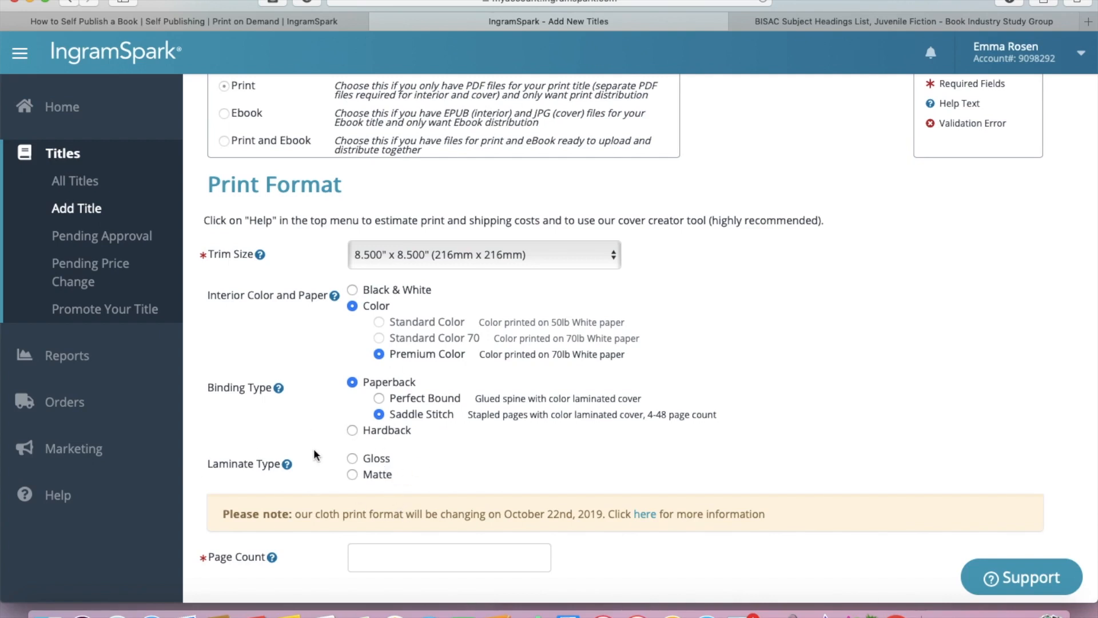
click(354, 460)
Step: Enter a page count of 28 for the print format
scroll(442, 490, down, 3)
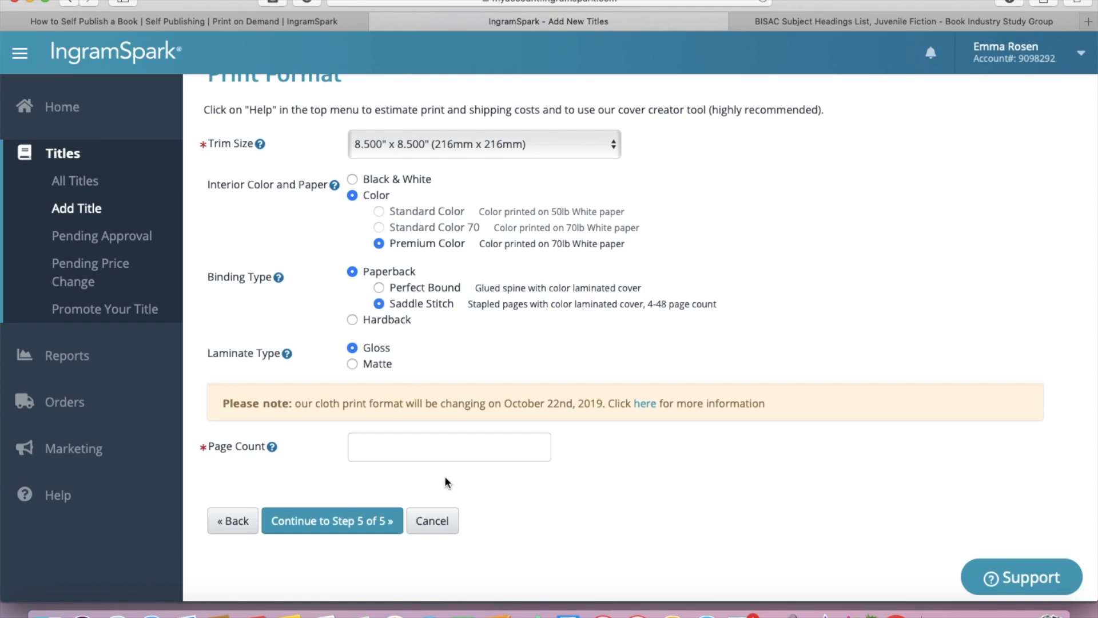
click(470, 439)
text(28)
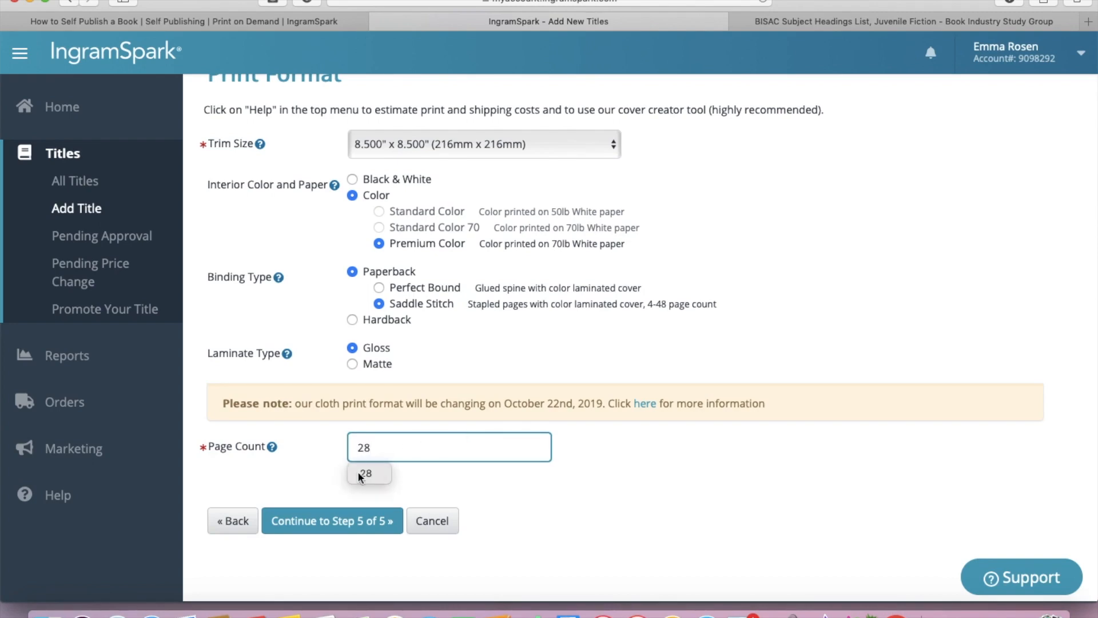
click(309, 489)
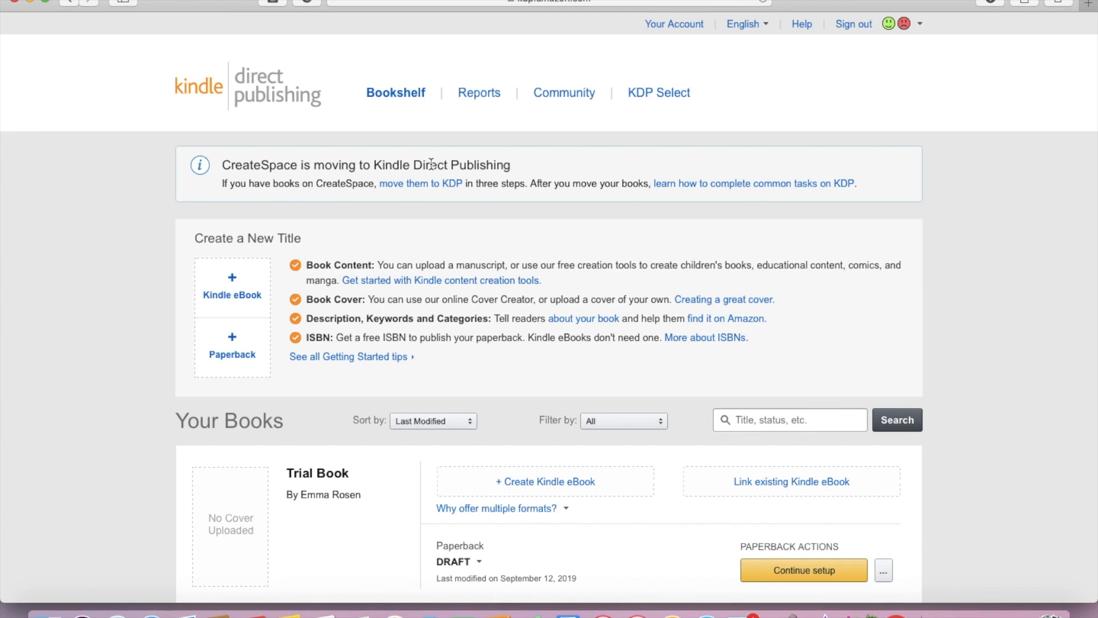
Step: Switch to Kindle Direct Publishing and start a new paperback with the book title "Lily the Limpet"
click(245, 356)
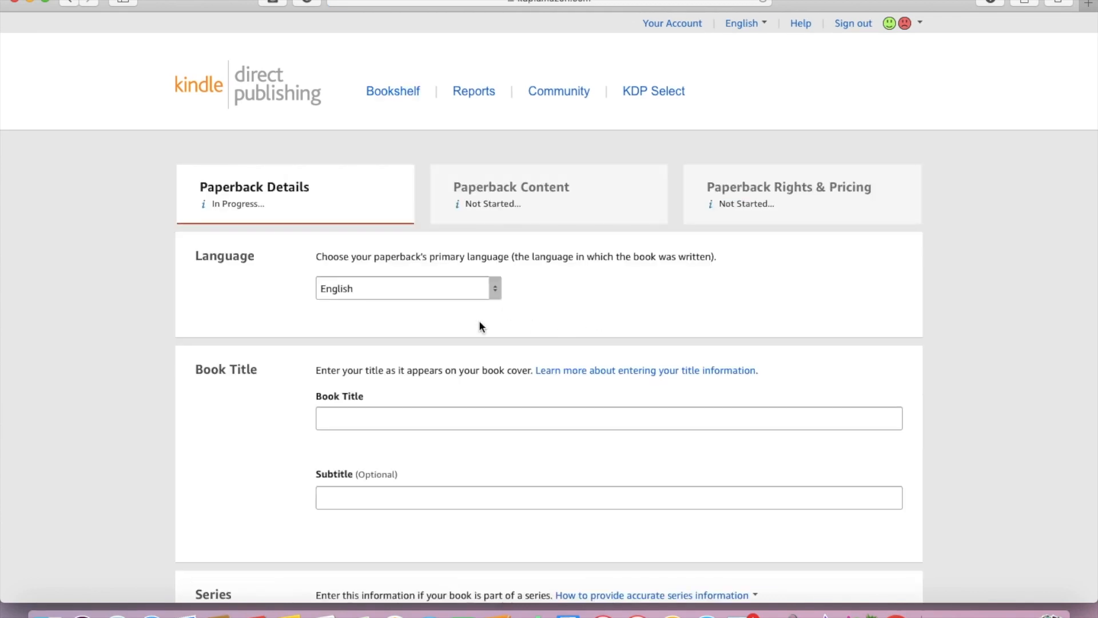
scroll(441, 438, down, 1)
click(437, 402)
text(Lily the Limpet)
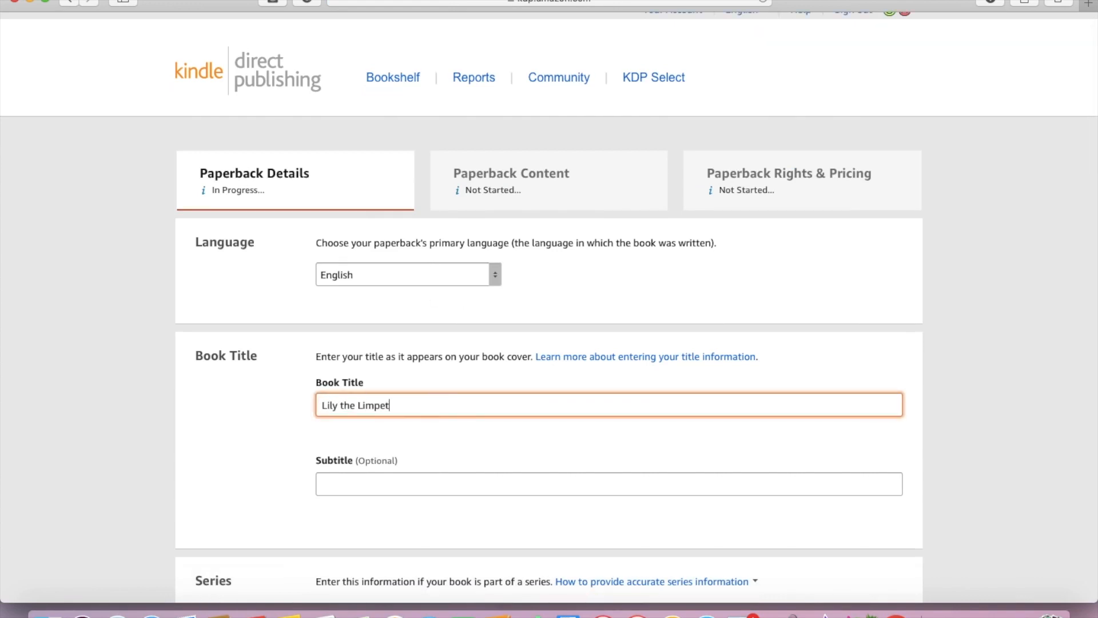
Step: Enter the series name "Seaside stories" and the series number 1
scroll(613, 420, down, 5)
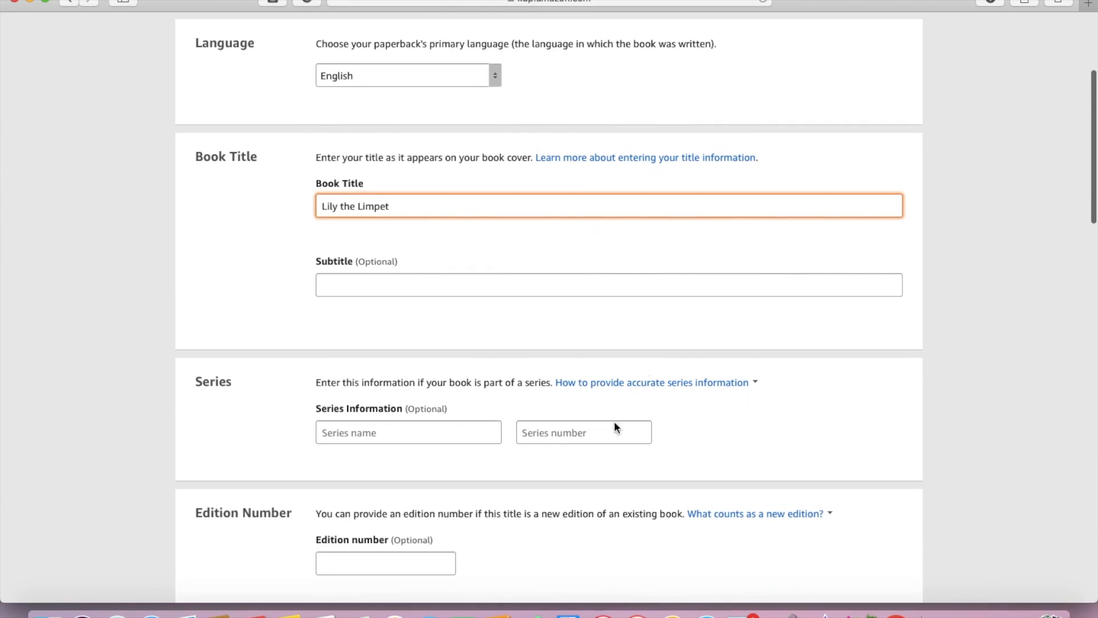
click(422, 413)
text(S)
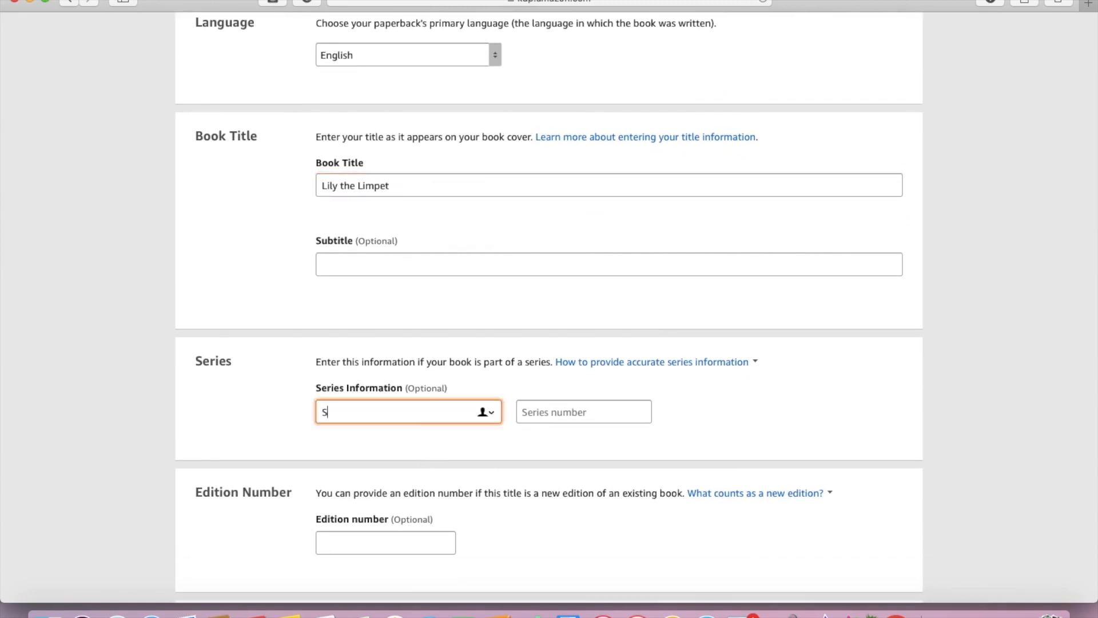
text(easide stoe)
text(ies)
key(BackSpace)
key(BackSpace)
key(BackSpace)
key(BackSpace)
text(ries)
click(625, 411)
text(1)
click(499, 449)
scroll(499, 448, down, 3)
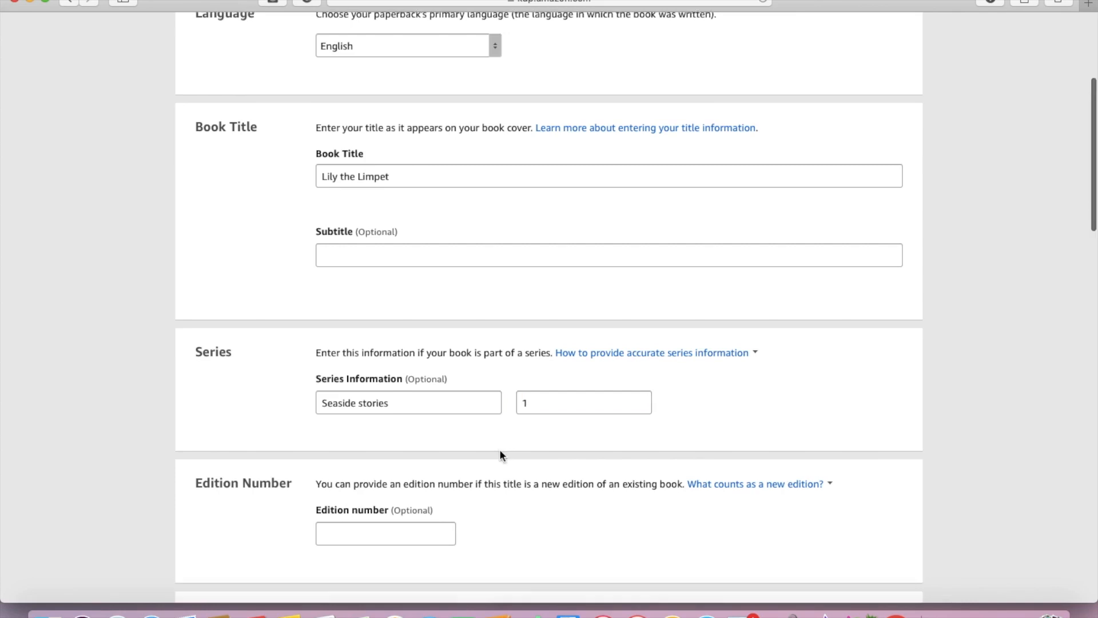
Step: Enter the author's first and last name as the primary author, leaving the edition number blank
click(399, 456)
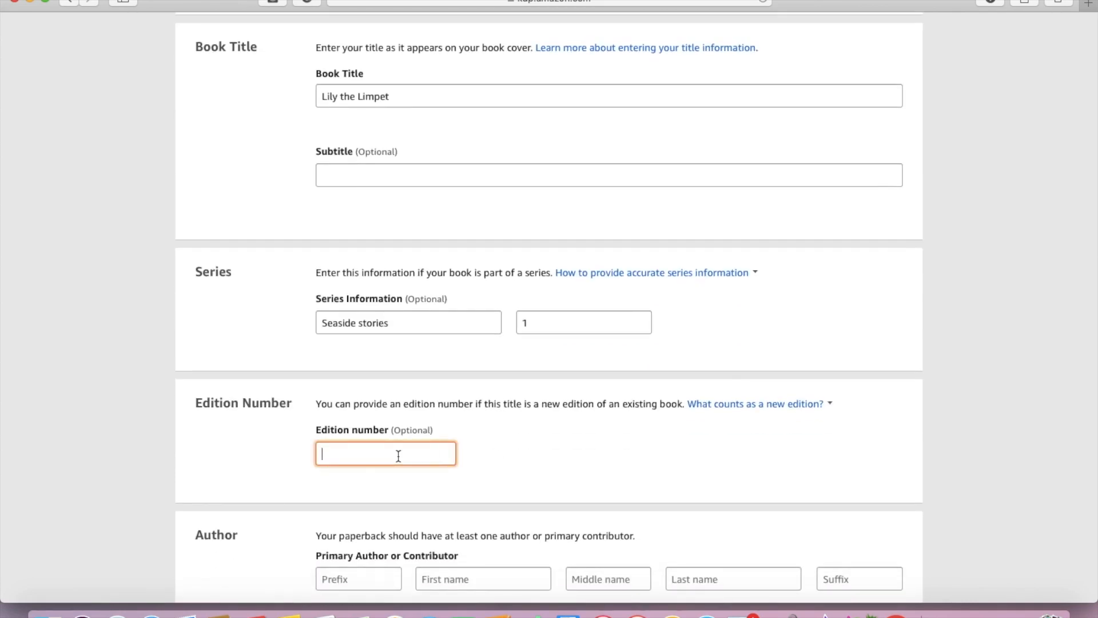
scroll(398, 455, down, 8)
click(368, 314)
click(483, 321)
text(Emma)
click(686, 312)
text(Rosen)
click(674, 287)
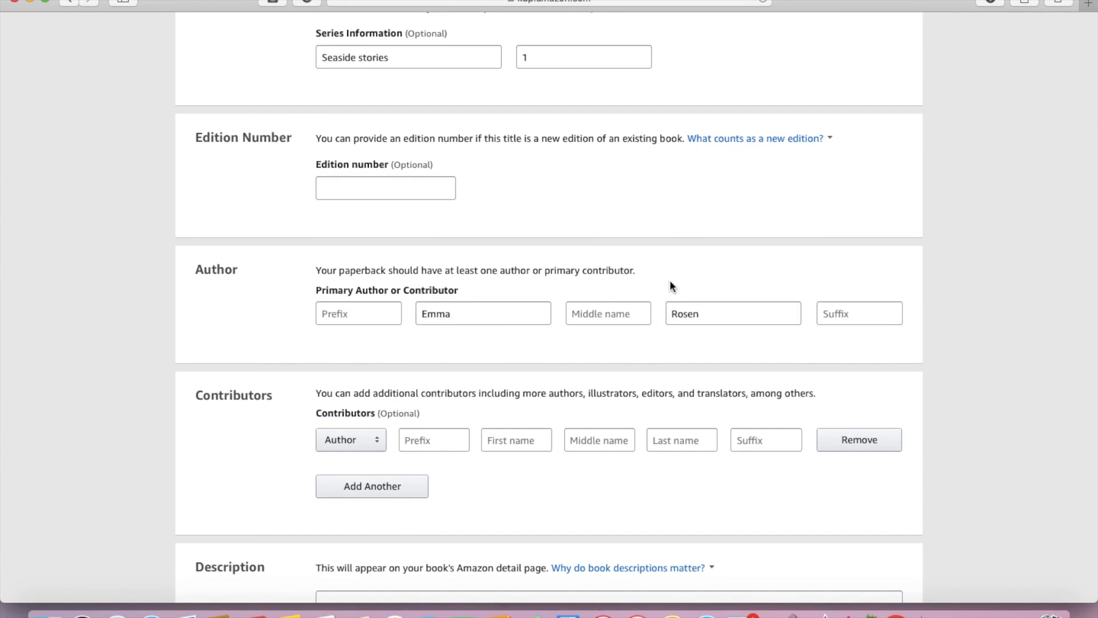
Step: Add the illustrator's first and last name as a contributor and set the contributor role to Illustrator
click(428, 445)
click(521, 441)
text(E)
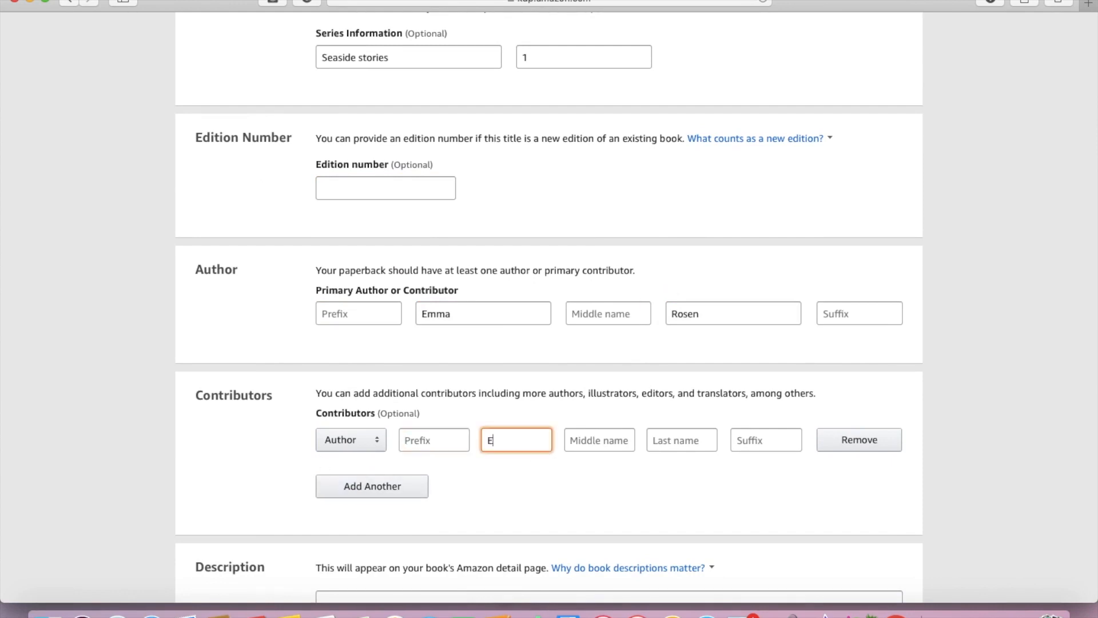
text(vgeniia)
click(689, 438)
text(Blackery)
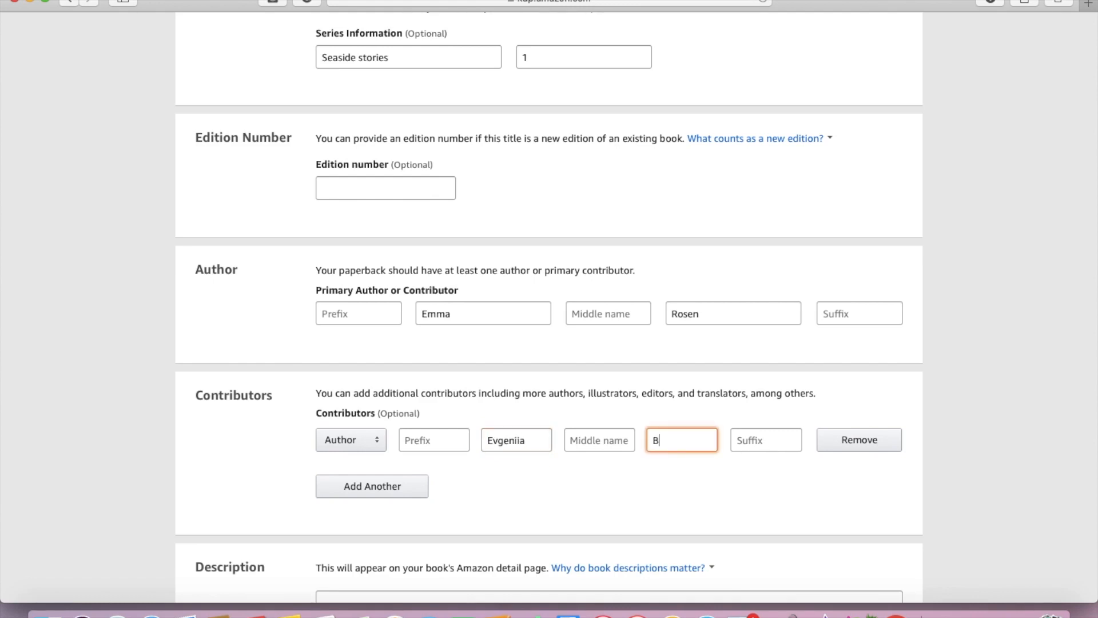
click(349, 439)
click(366, 345)
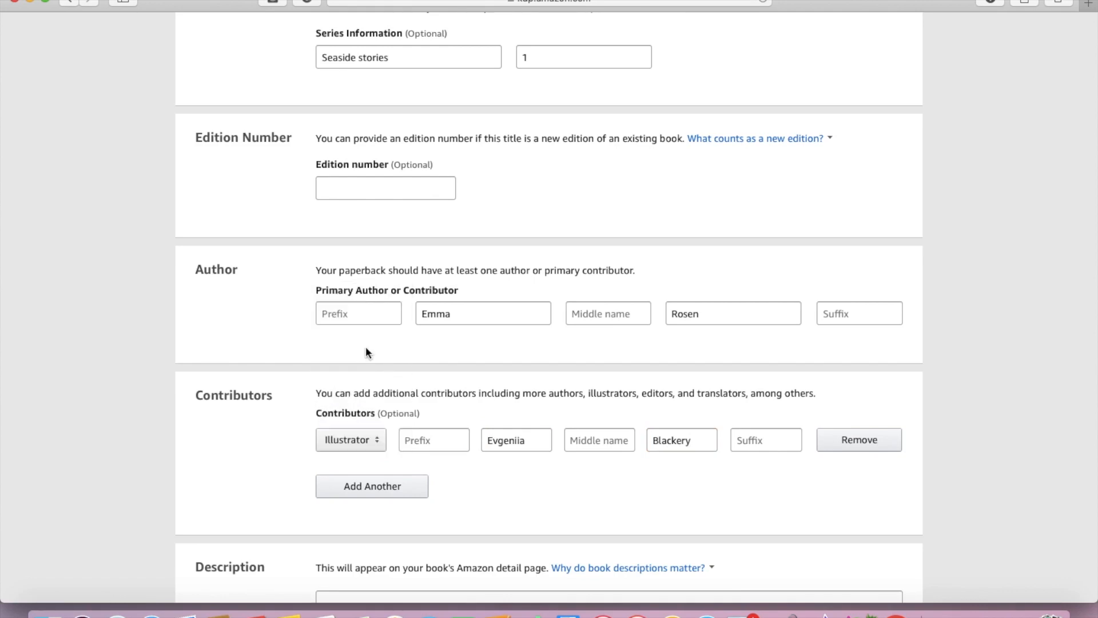
click(242, 492)
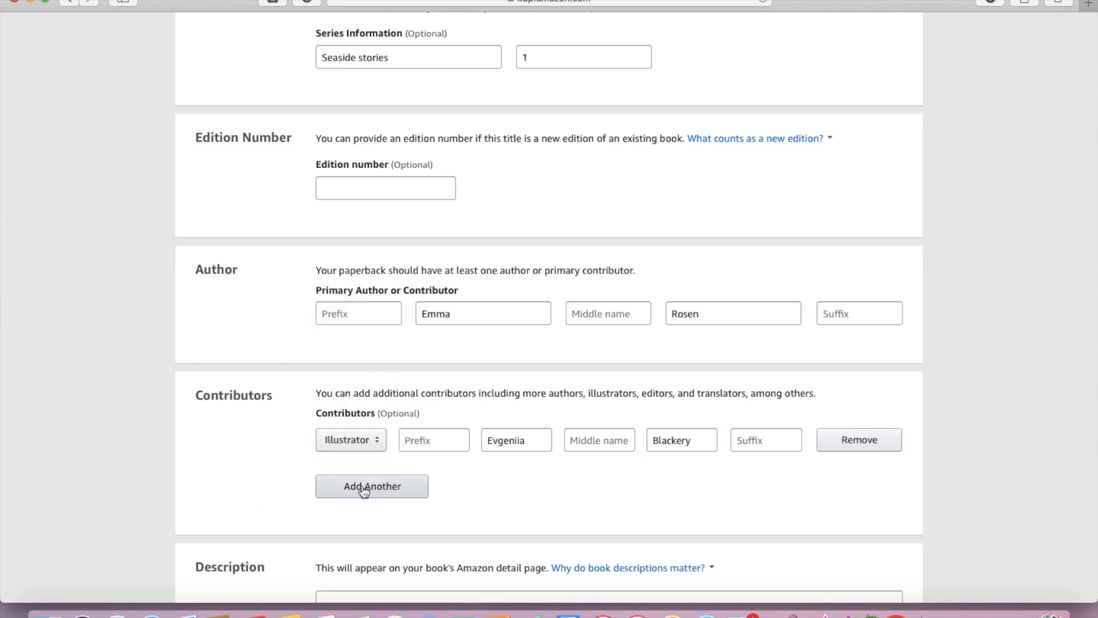
click(359, 450)
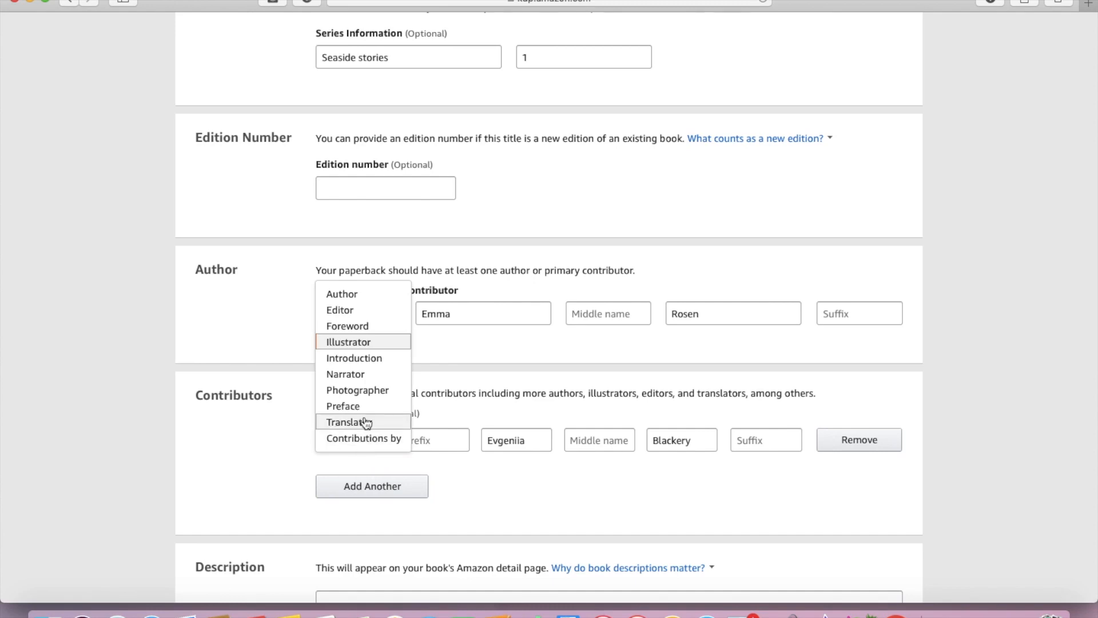
click(260, 456)
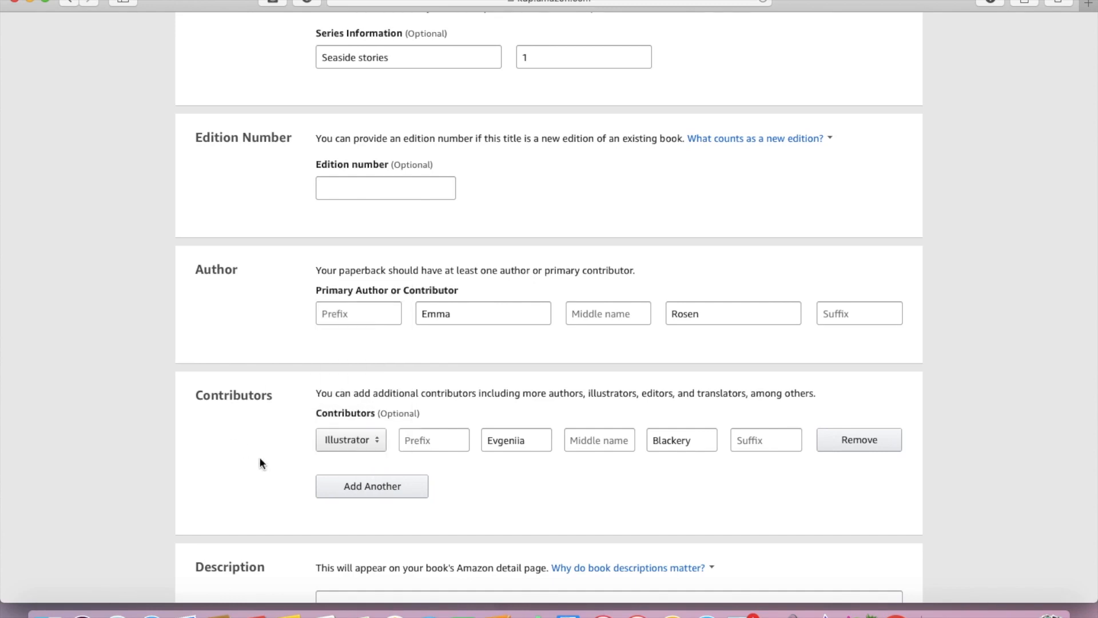
Step: Paste the copied book description, ending with "A beautiful tale of life by the sea.", into the description field
scroll(694, 503, down, 5)
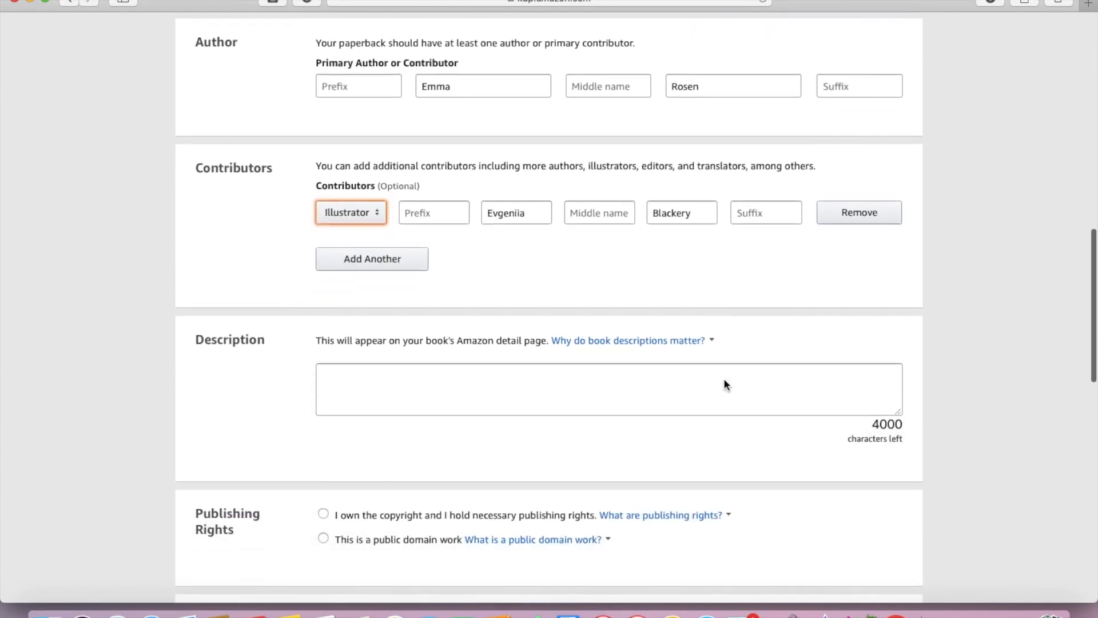
click(619, 379)
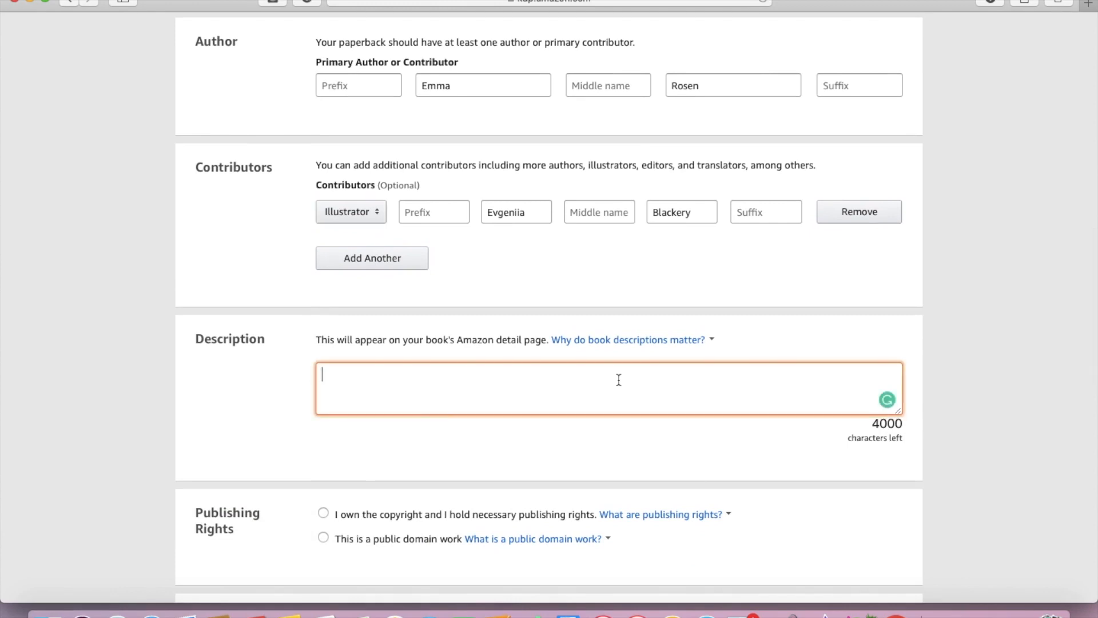
key(super+v)
click(636, 446)
Step: Declare ownership of the copyright and necessary publishing rights, and check the explanation of what a public domain work is
scroll(636, 446, down, 5)
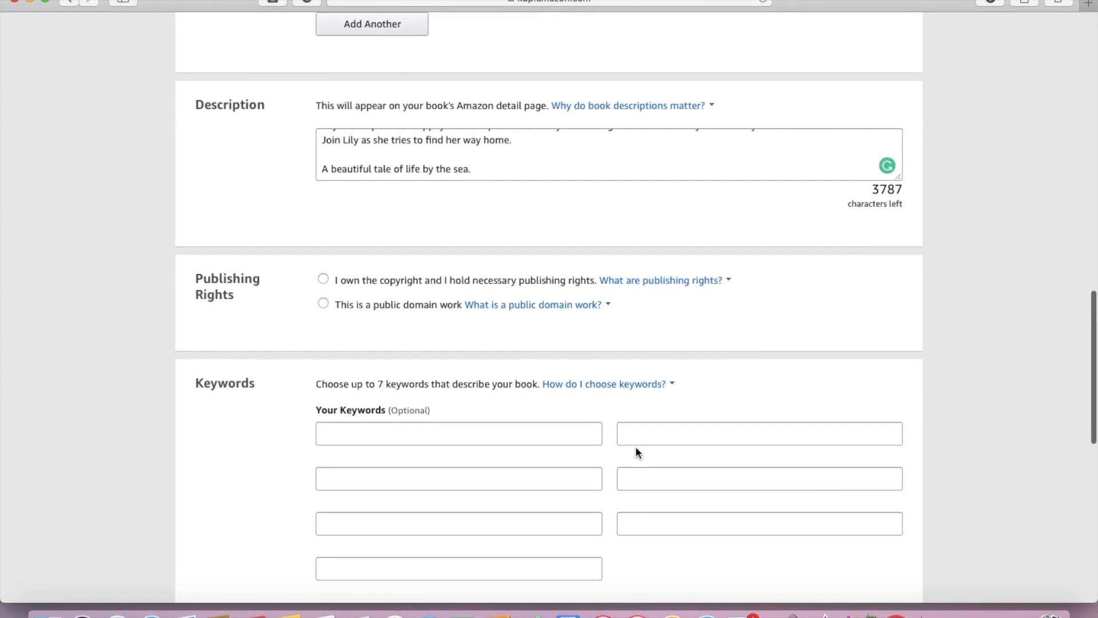
click(324, 280)
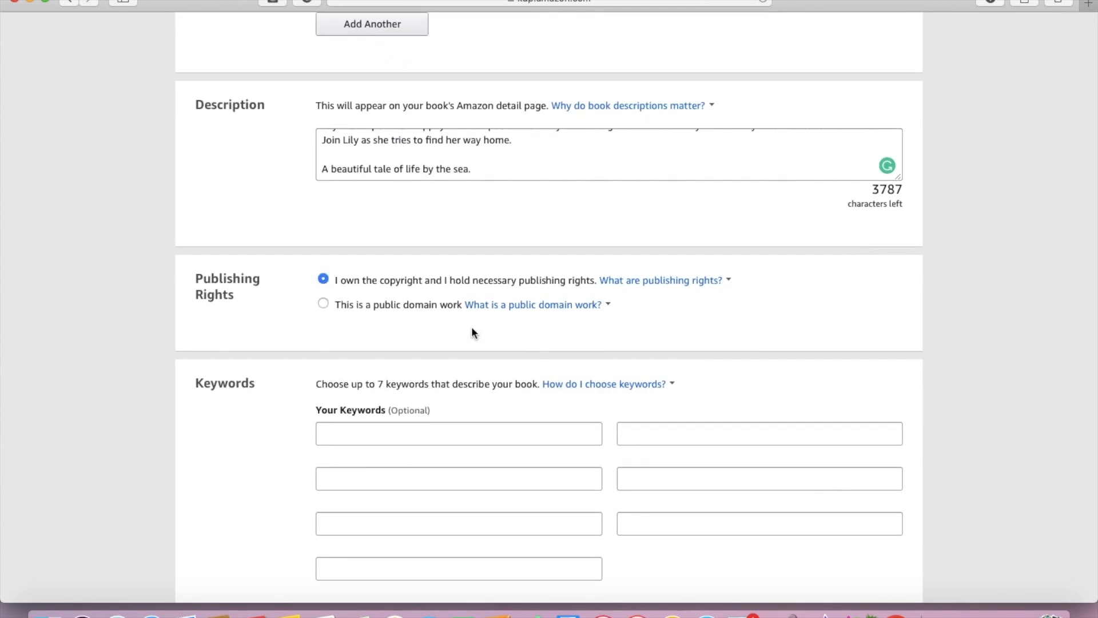
click(576, 309)
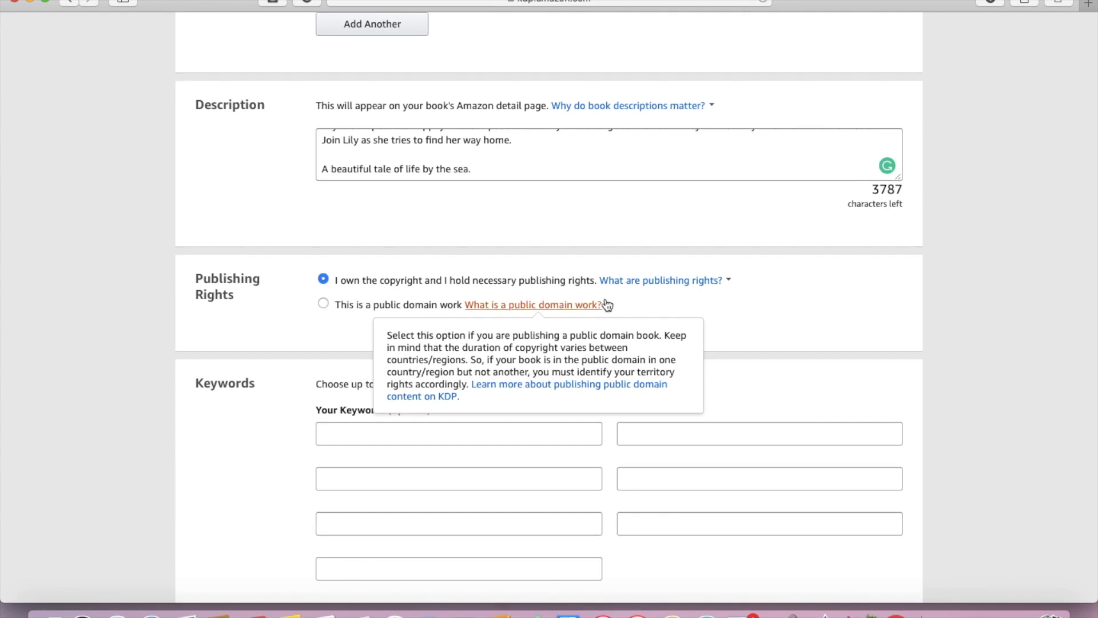
click(684, 310)
Step: Enter "seaside" and "children's poetry" as the first two keywords for the book
scroll(506, 444, down, 1)
click(483, 420)
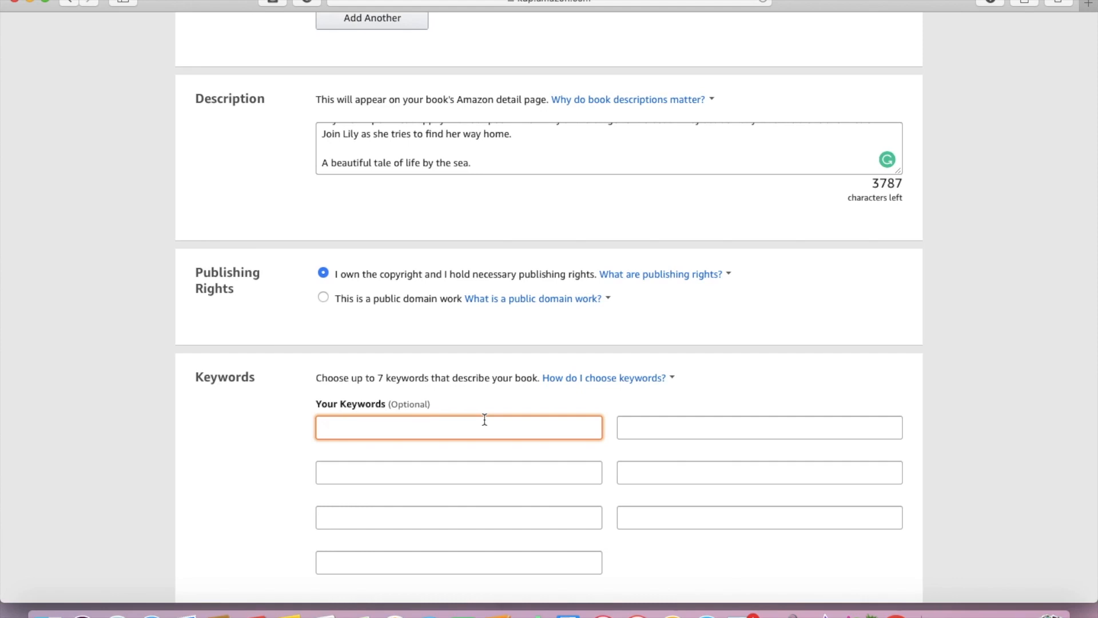
text(seaside)
click(763, 418)
text(children's poetry)
scroll(549, 309, down, 1)
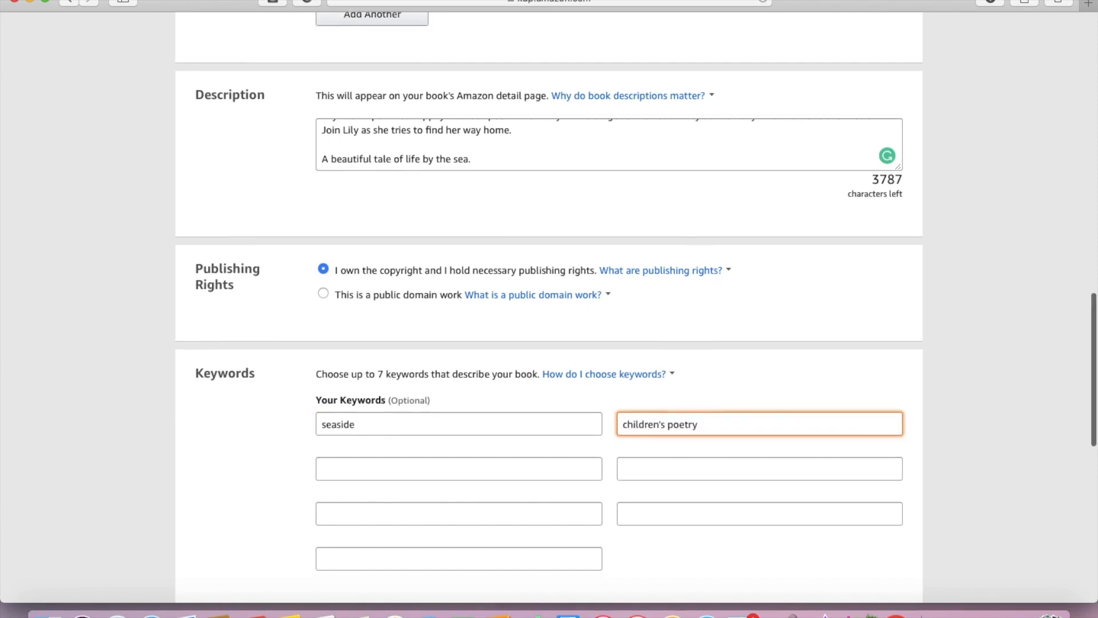
Step: Choose the browse category Juvenile Fiction > Animals > Marine Life and save the selection
scroll(667, 444, down, 3)
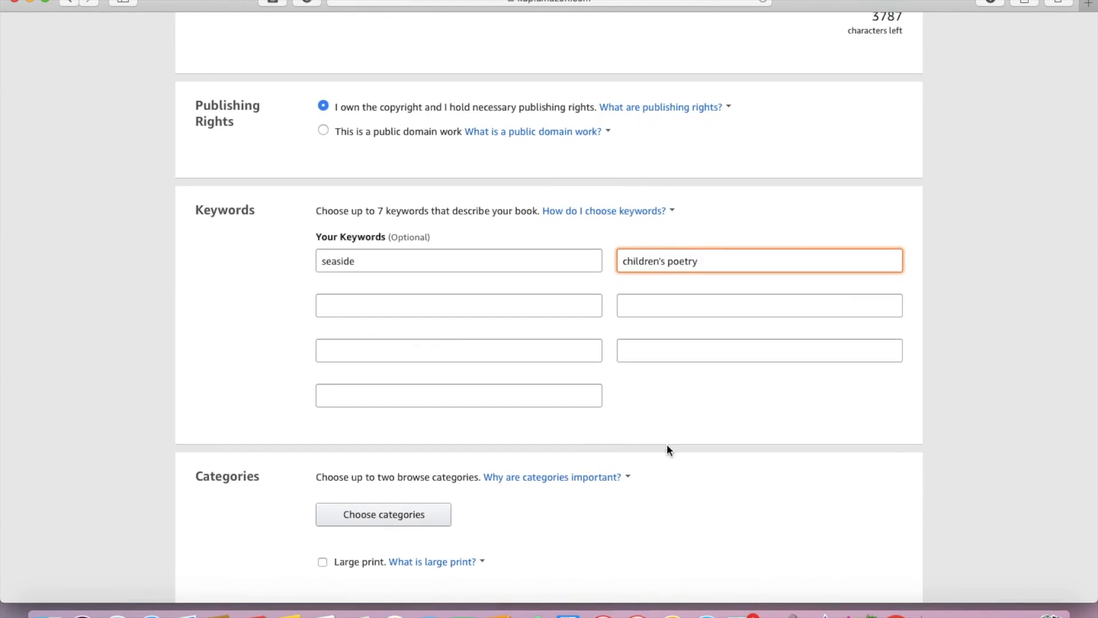
scroll(667, 449, down, 2)
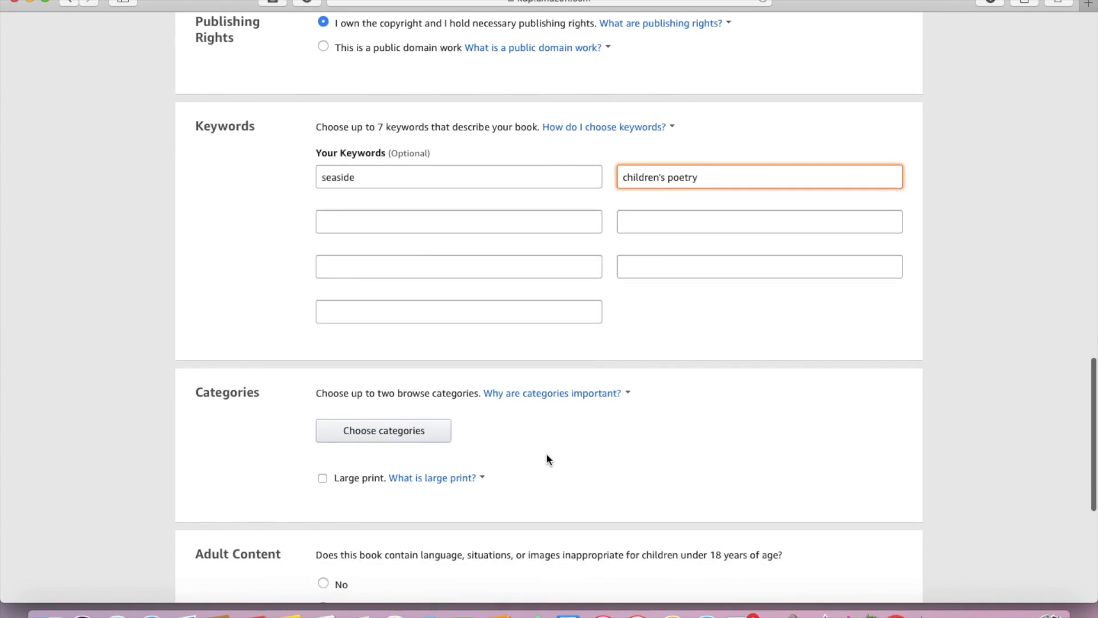
scroll(547, 458, down, 2)
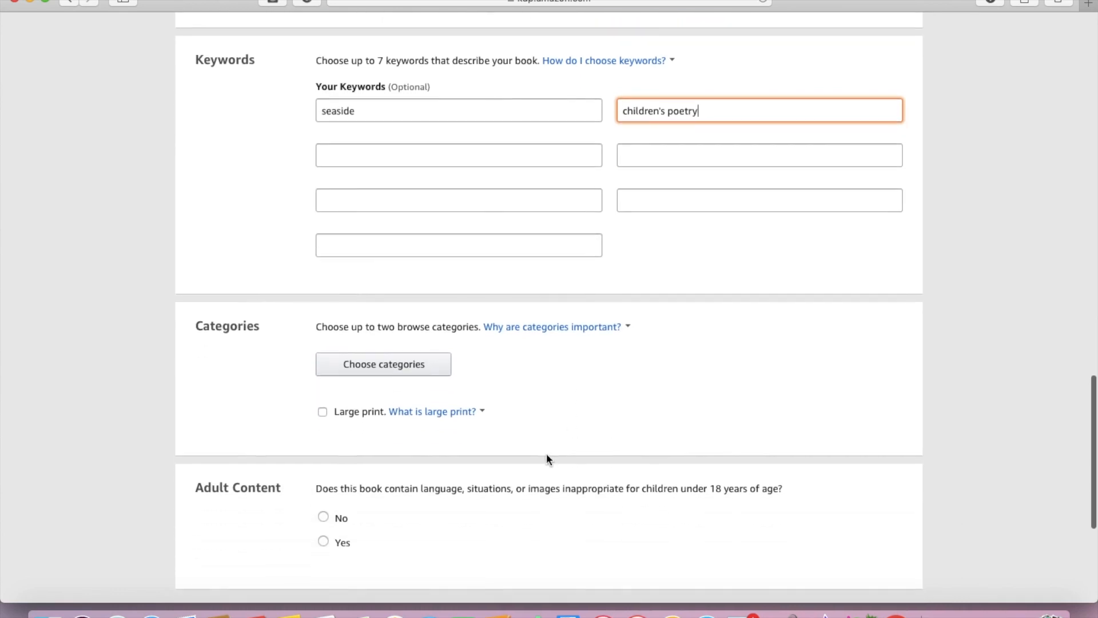
click(418, 372)
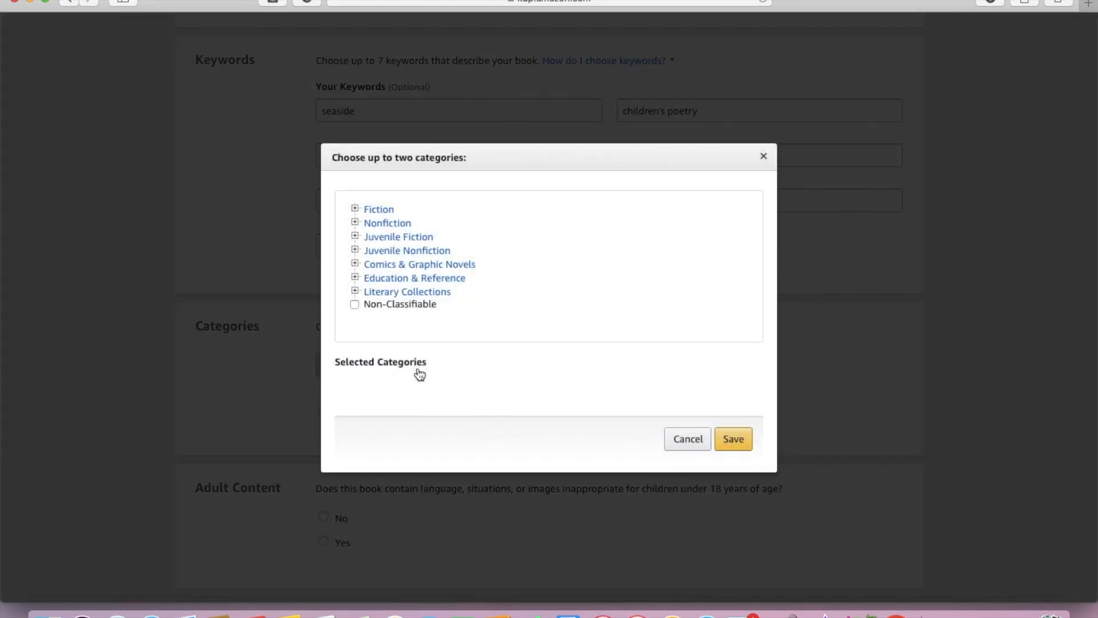
click(355, 209)
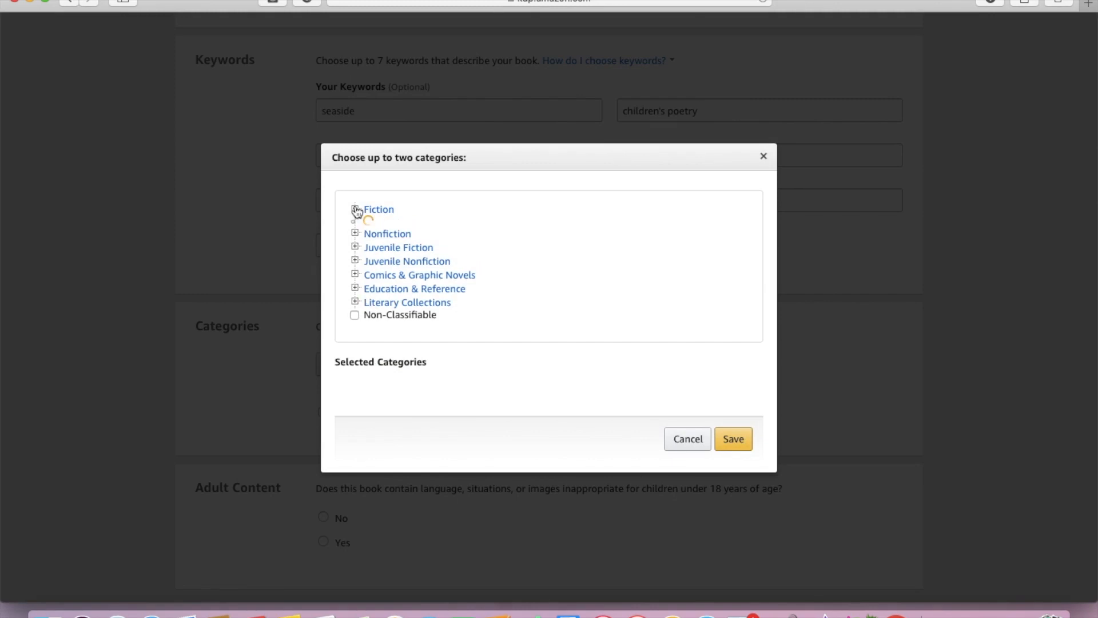
click(355, 209)
click(355, 237)
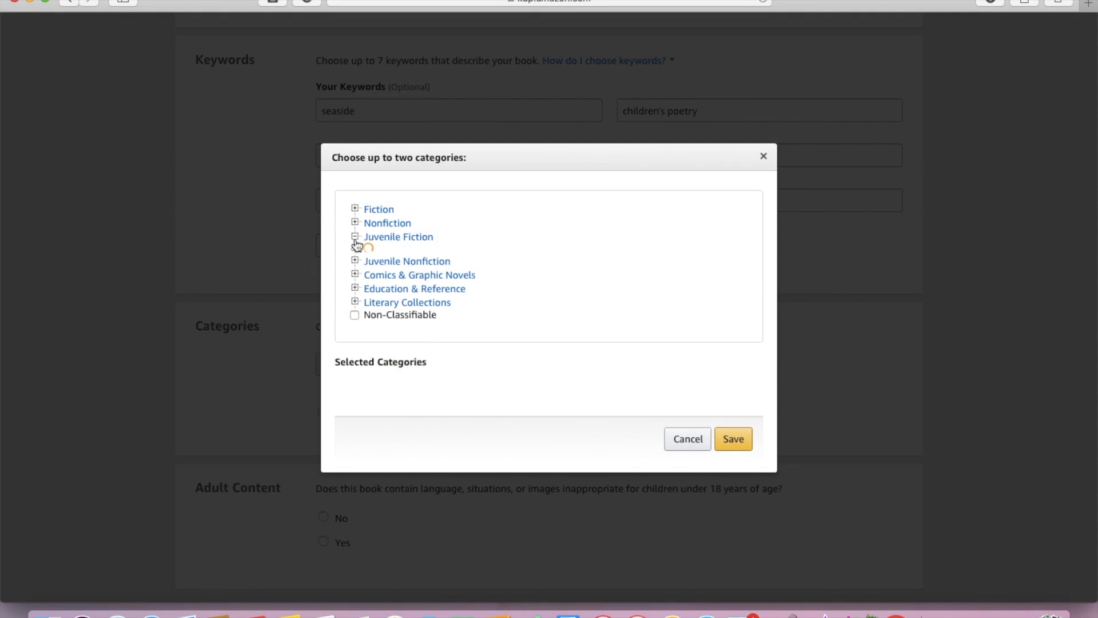
scroll(432, 283, down, 2)
click(370, 270)
scroll(434, 318, down, 5)
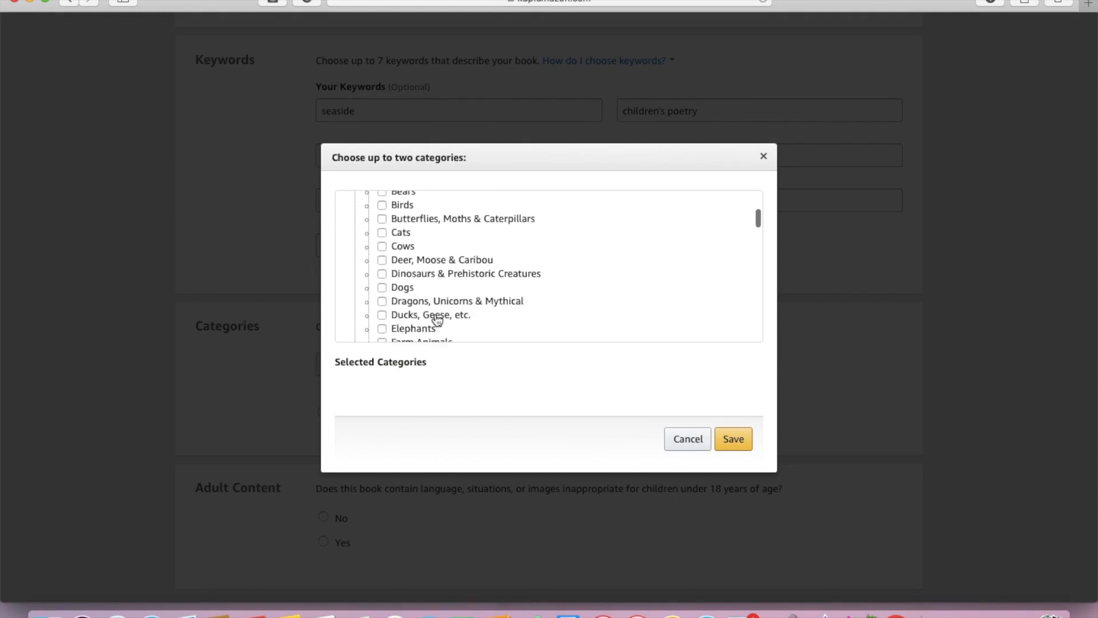
scroll(437, 318, down, 2)
scroll(436, 316, down, 6)
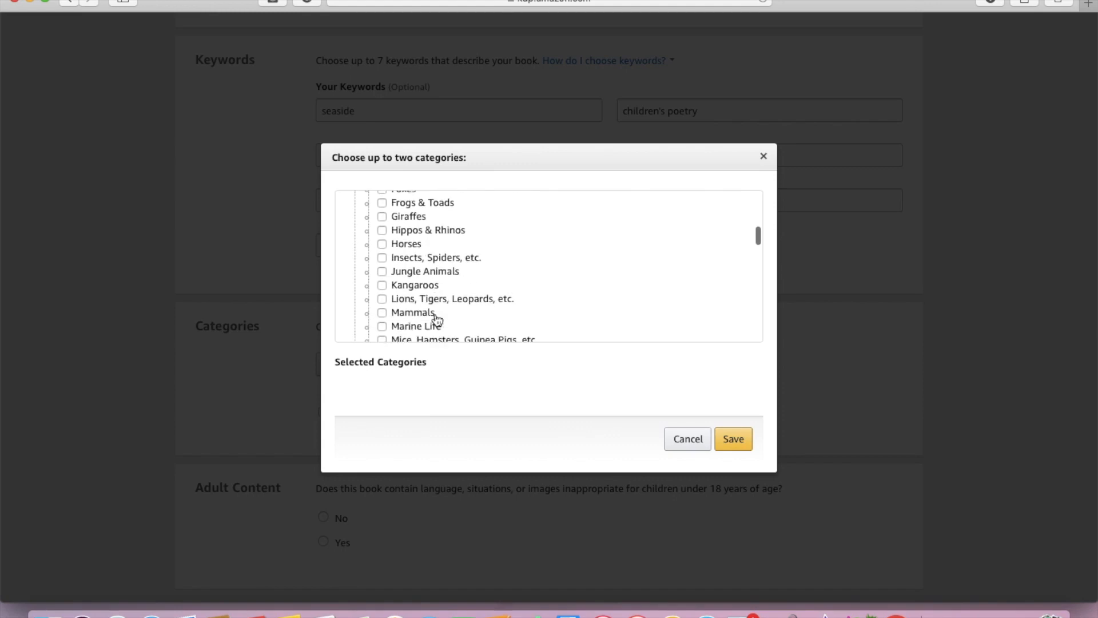
click(382, 326)
click(732, 451)
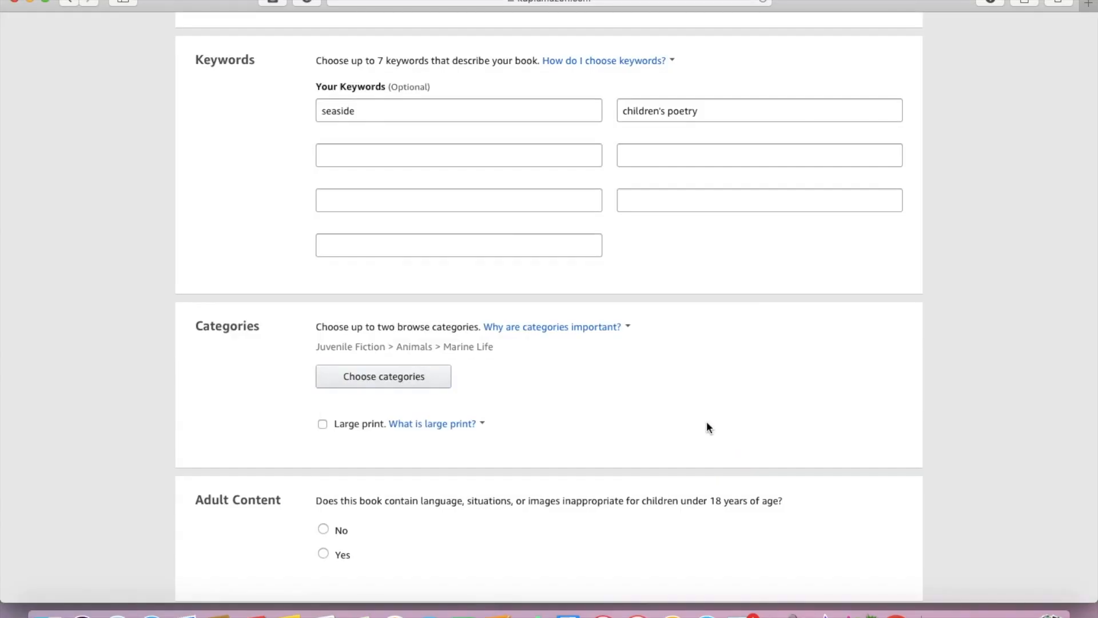
Step: Answer No to the adult content question, then save the paperback details and continue to the content stage
scroll(708, 428, down, 4)
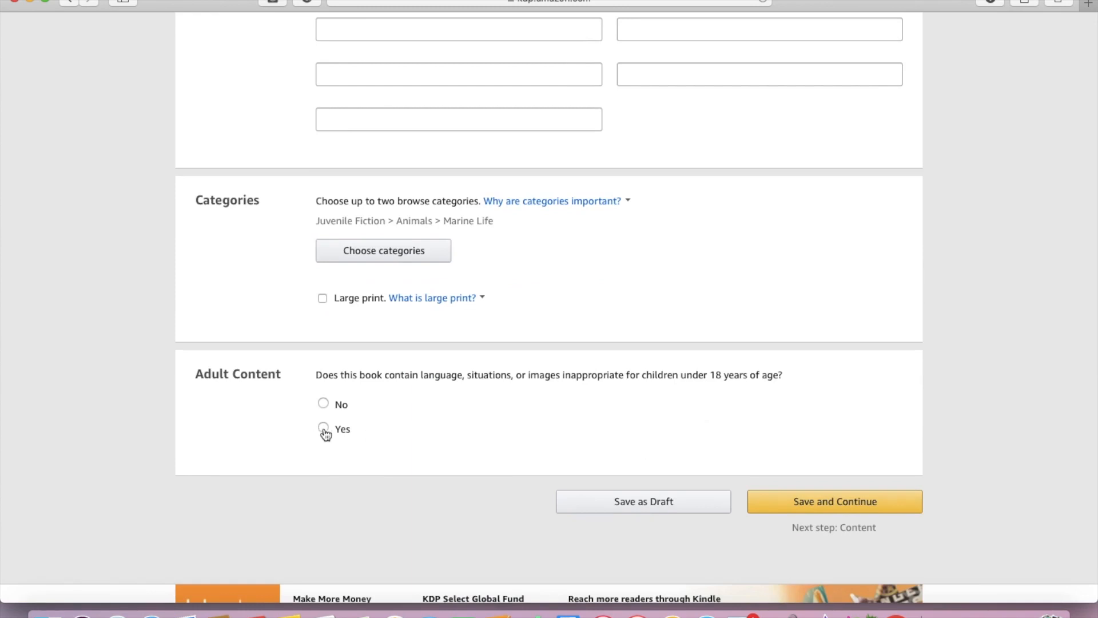
click(324, 403)
click(890, 502)
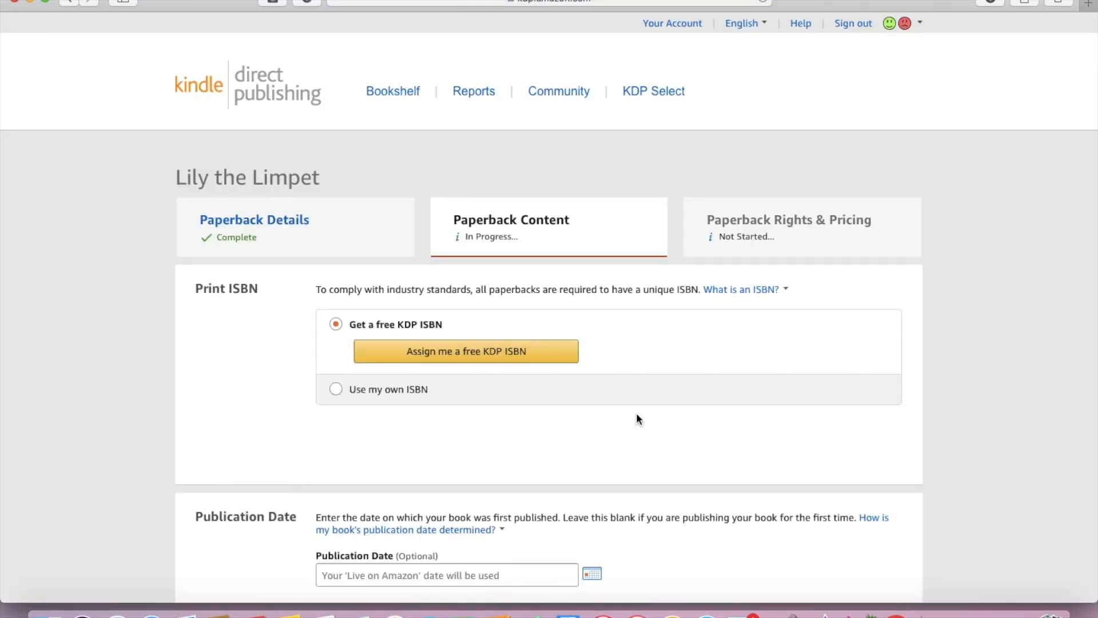
Step: Choose to use your own ISBN, check the explanation of an imprint, and enter "Sartain" as the imprint
scroll(636, 413, down, 2)
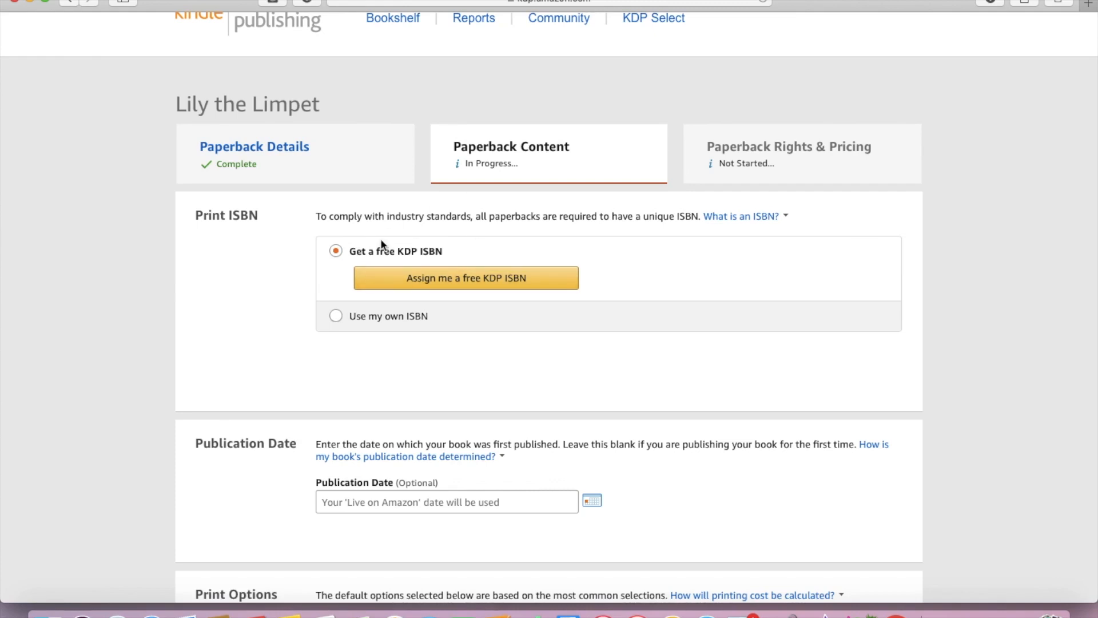
click(346, 321)
click(341, 320)
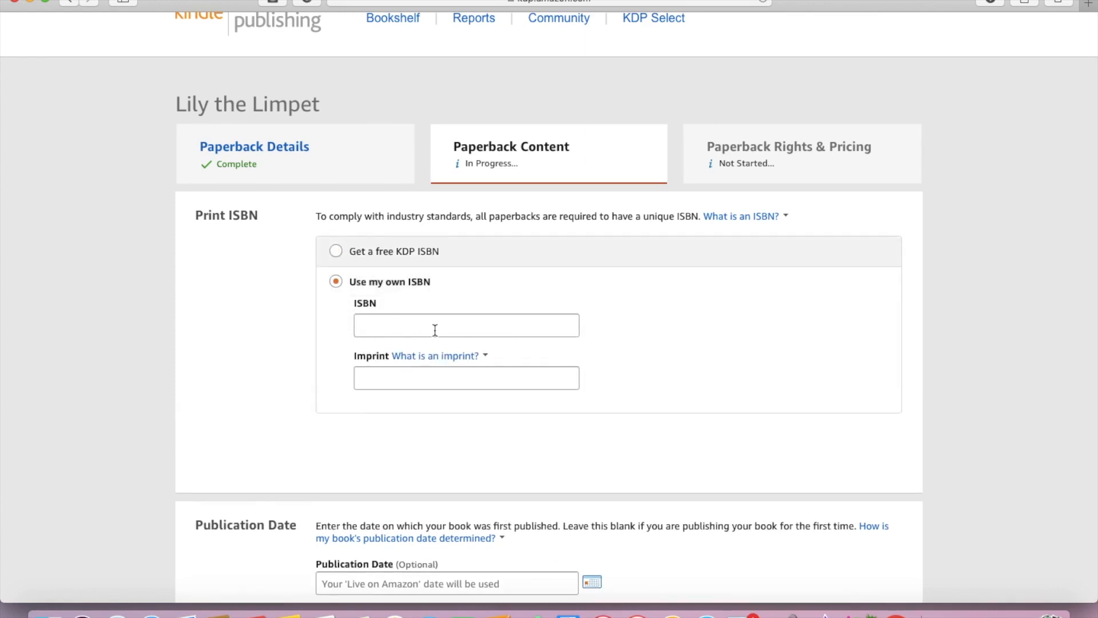
click(430, 355)
click(232, 366)
click(544, 380)
text(Sartain)
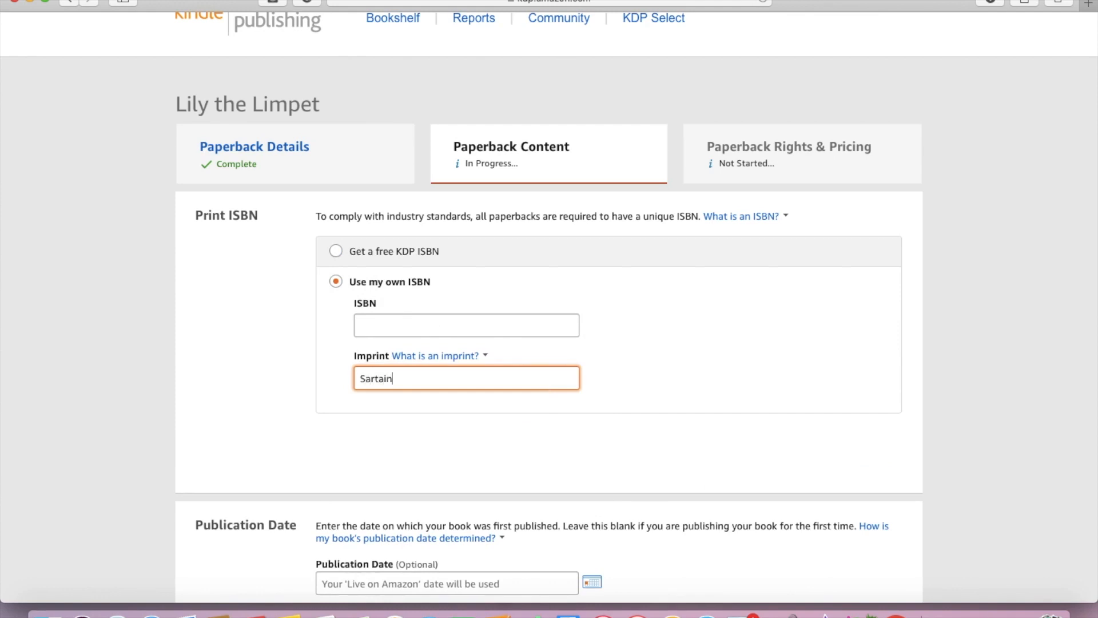
Step: Complete the imprint name so that it reads "Sartain Publsihing"
text( Publsihing)
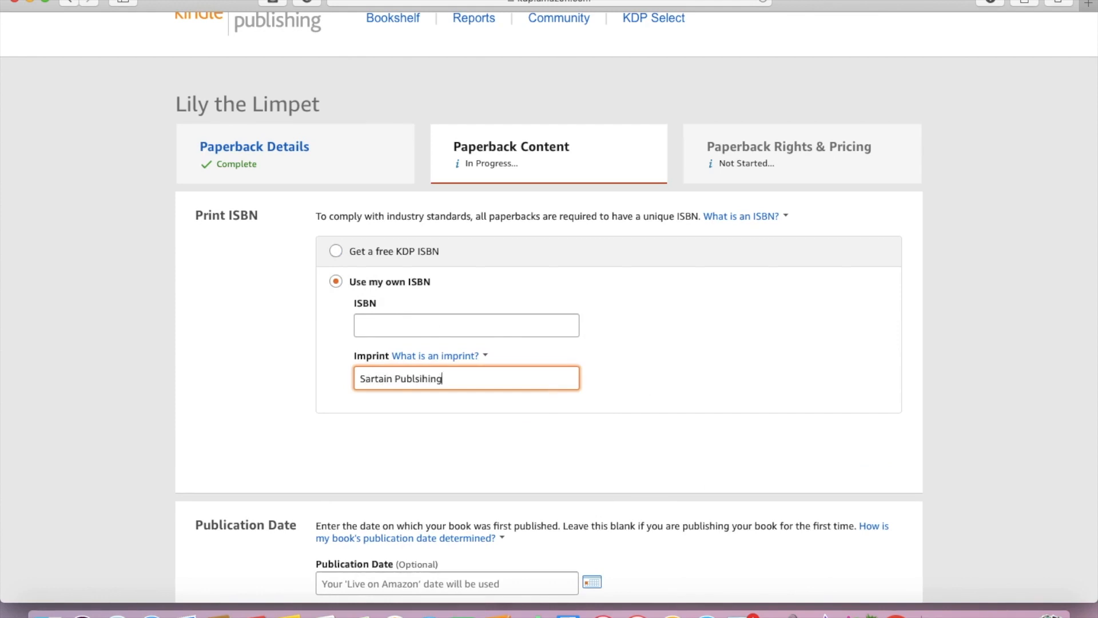
Step: Open the Amazon.co.uk product page of "Lily the Limpet Gets Lost" in a new tab and copy its ISBN-13
click(1090, 5)
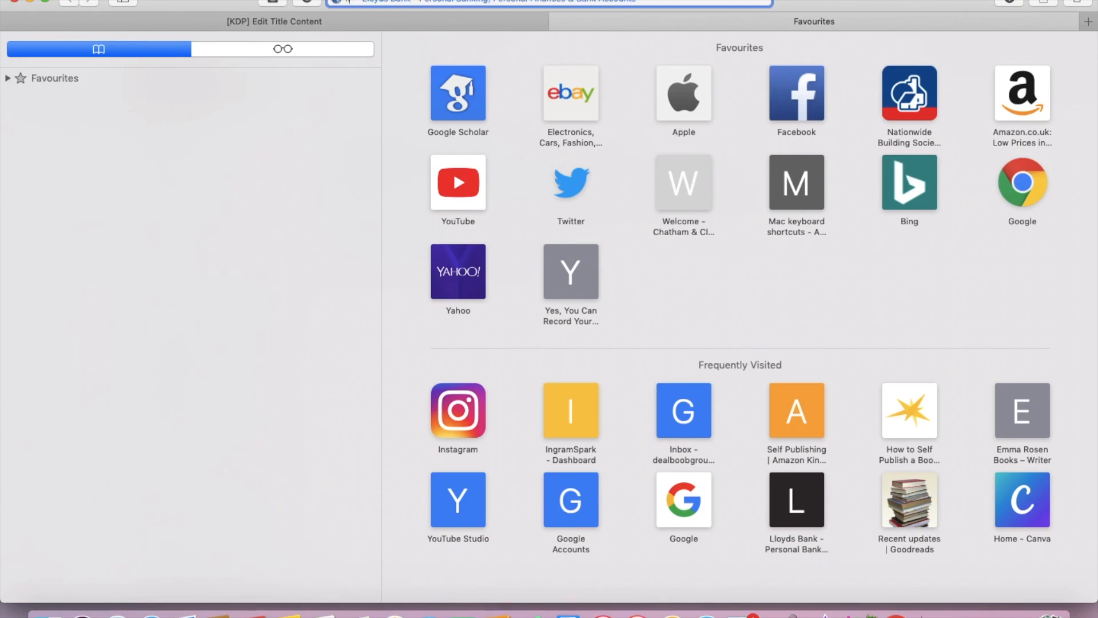
text(lily)
key(Return)
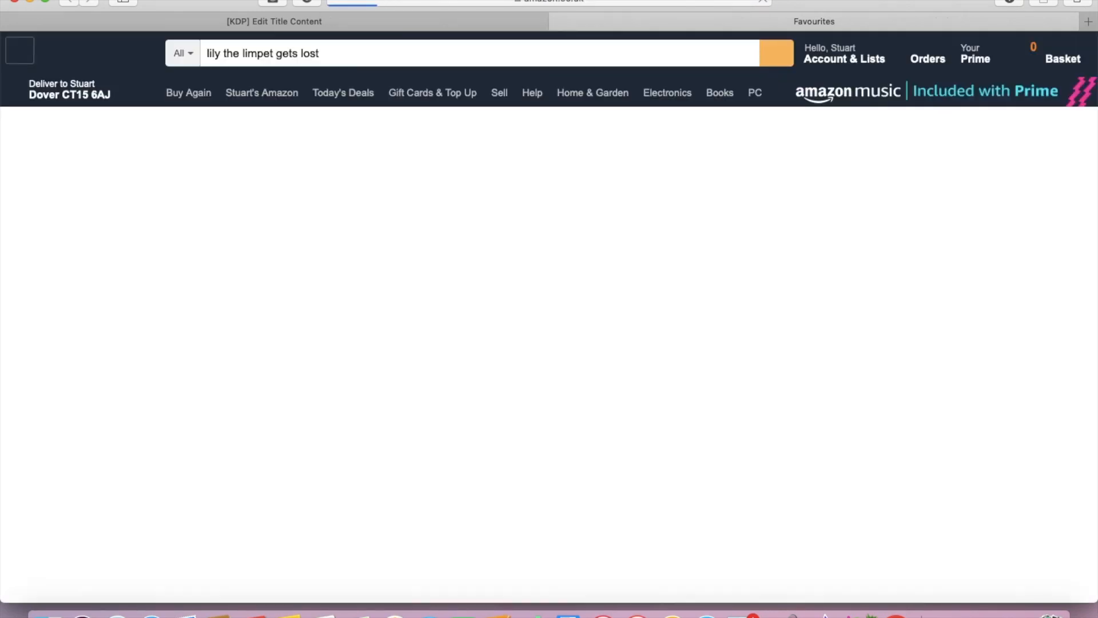
scroll(309, 349, down, 15)
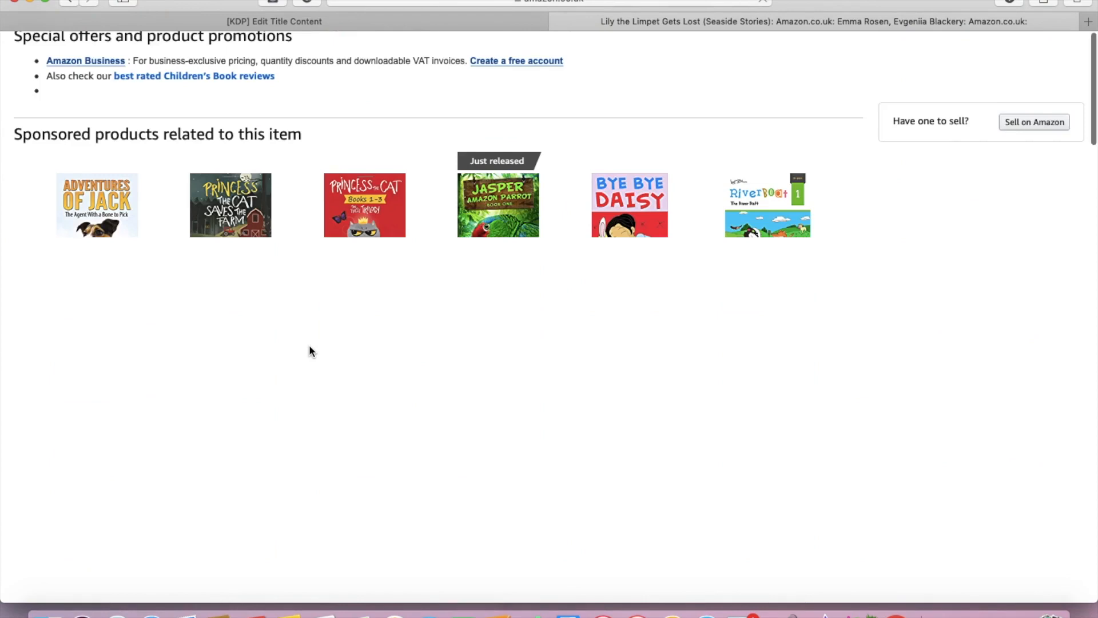
drag(186, 372, 82, 370)
key(super+c)
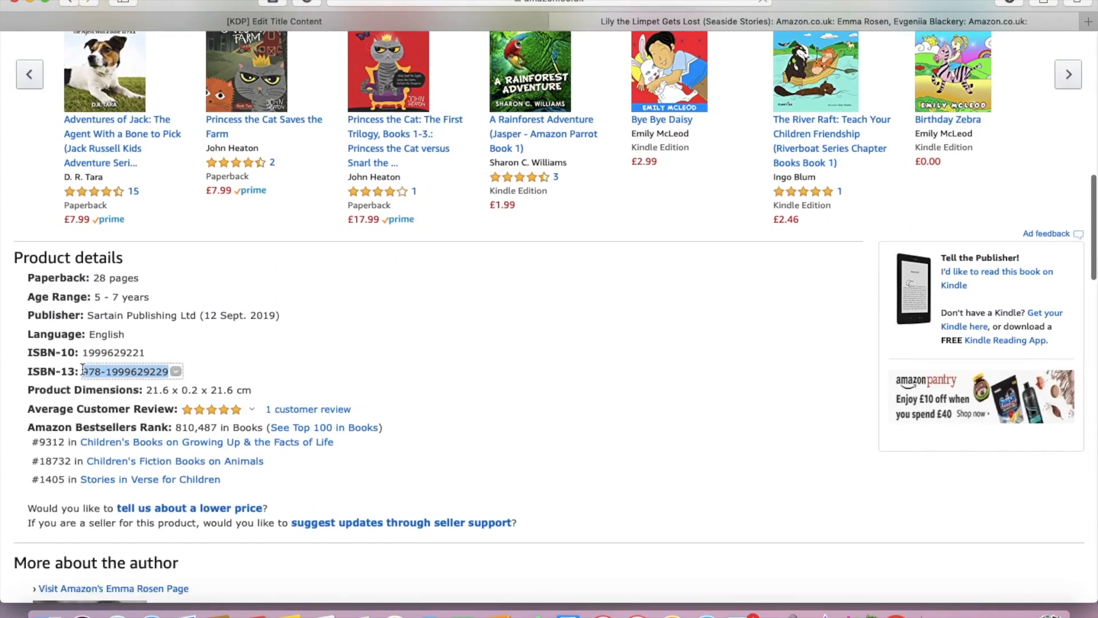
click(335, 17)
click(451, 345)
key(super+v)
Step: Set the print options to color interior with white paper and an 8.5 x 8.5 in trim size
scroll(451, 345, down, 4)
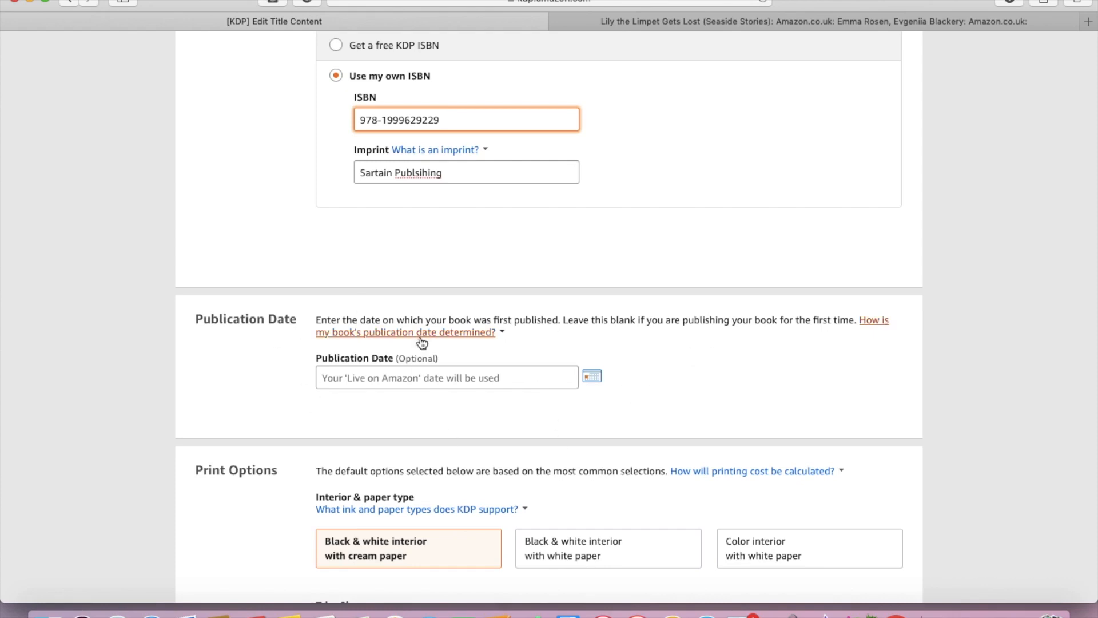
scroll(645, 407, down, 5)
scroll(646, 407, down, 3)
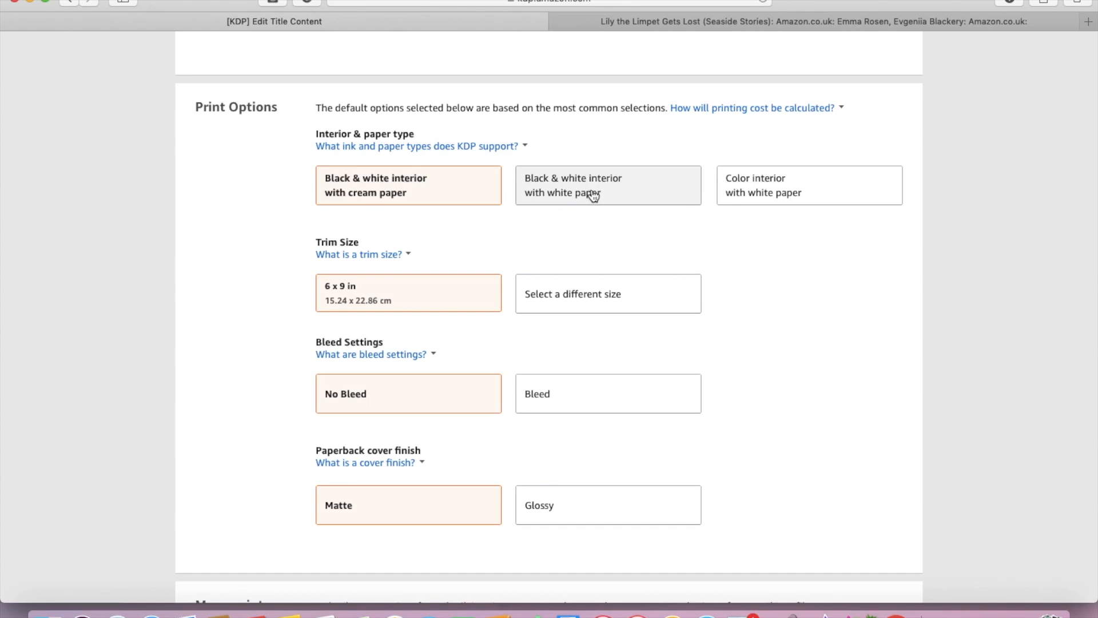
click(863, 192)
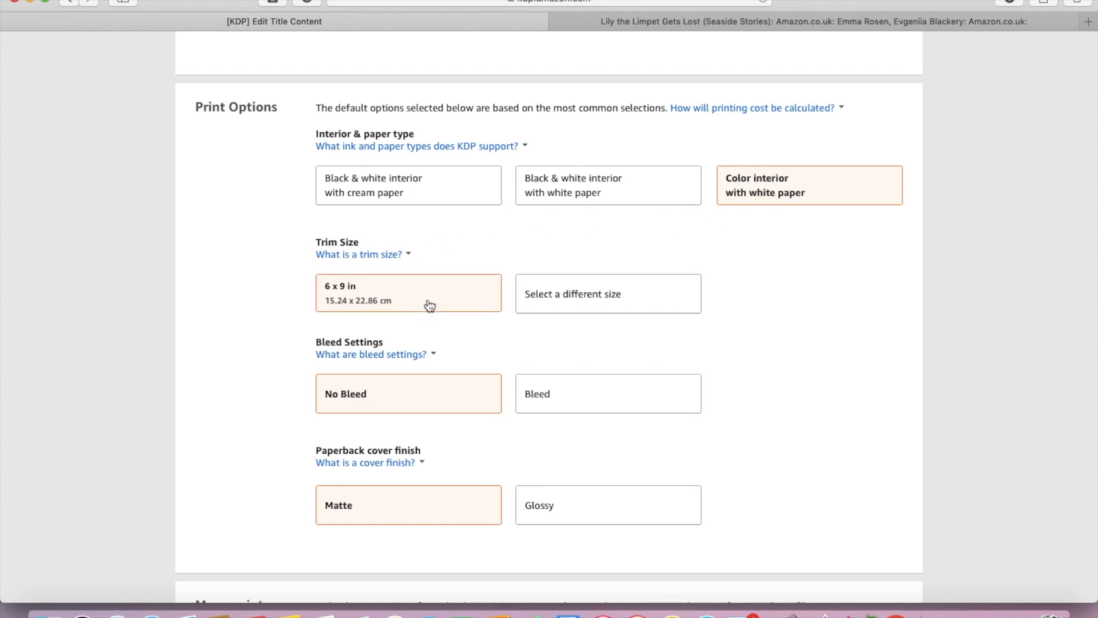
click(566, 303)
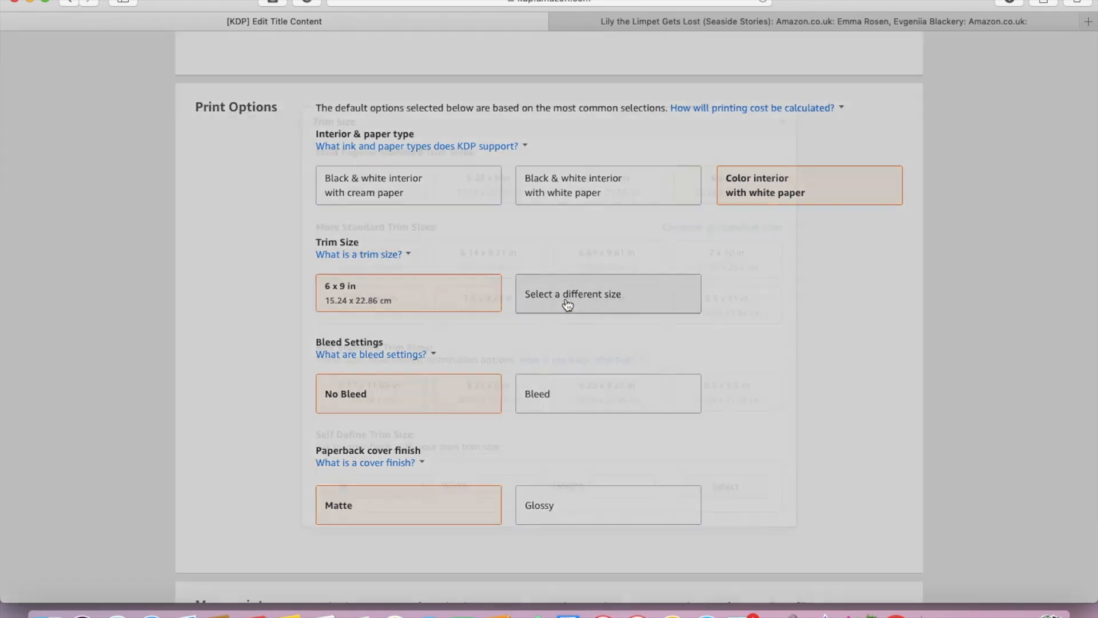
click(705, 402)
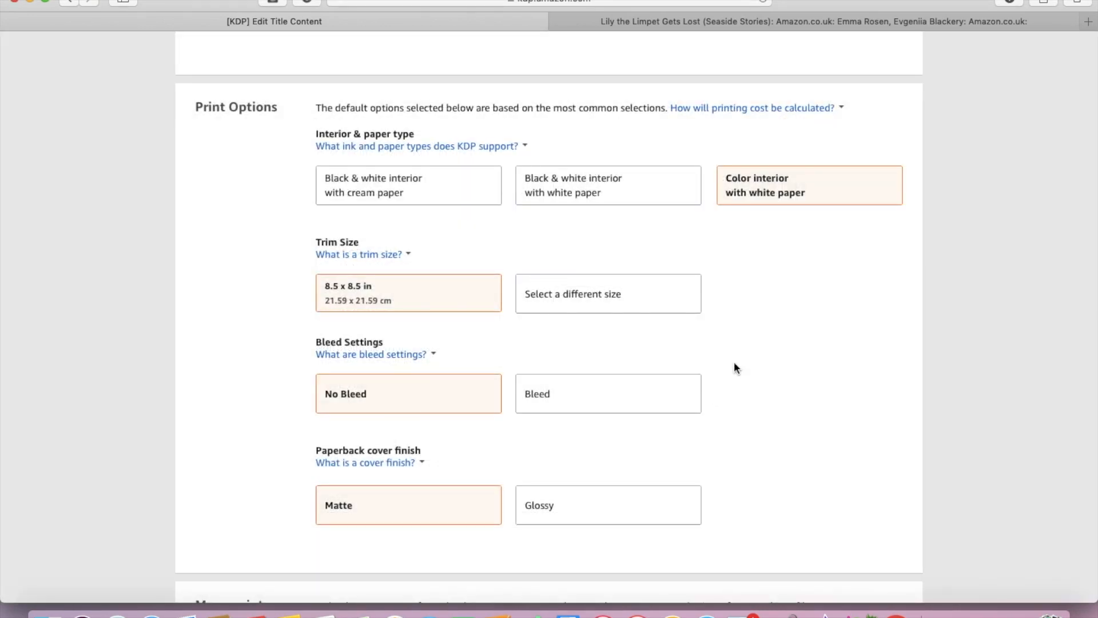
Step: Choose the Bleed setting, checking the explanation of bleed settings, and set the paperback cover finish to Glossy
scroll(721, 360, down, 2)
click(583, 342)
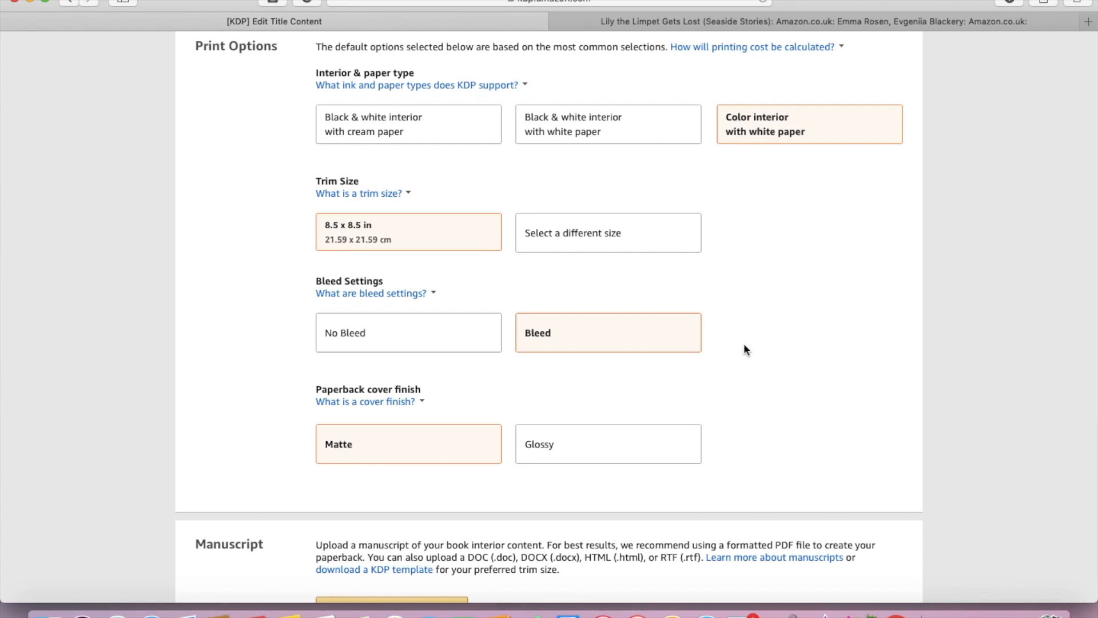
click(436, 293)
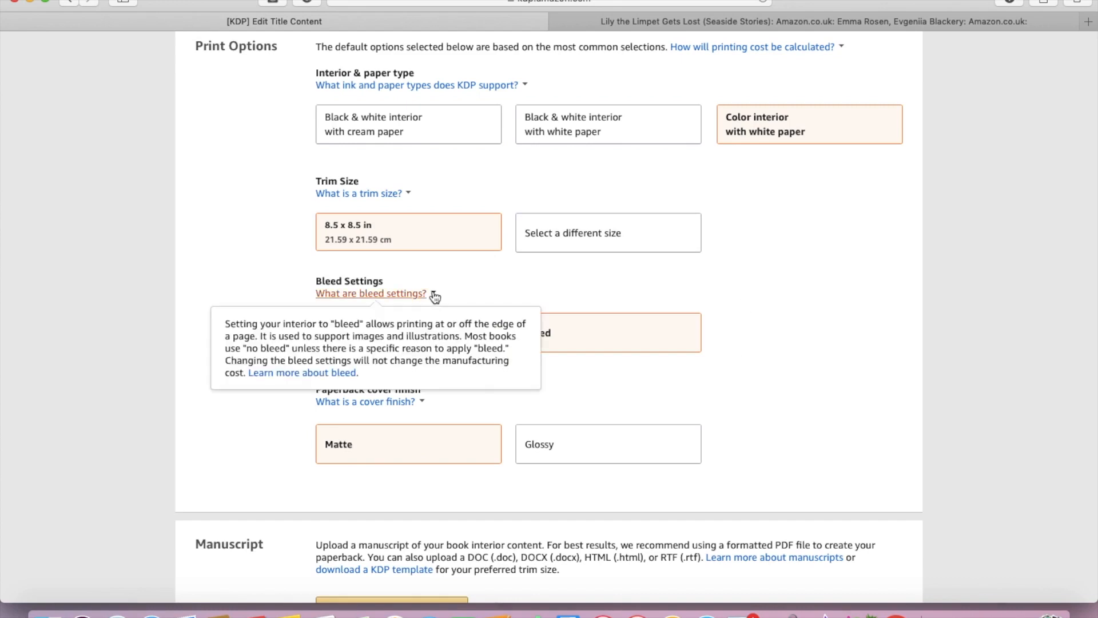
click(720, 357)
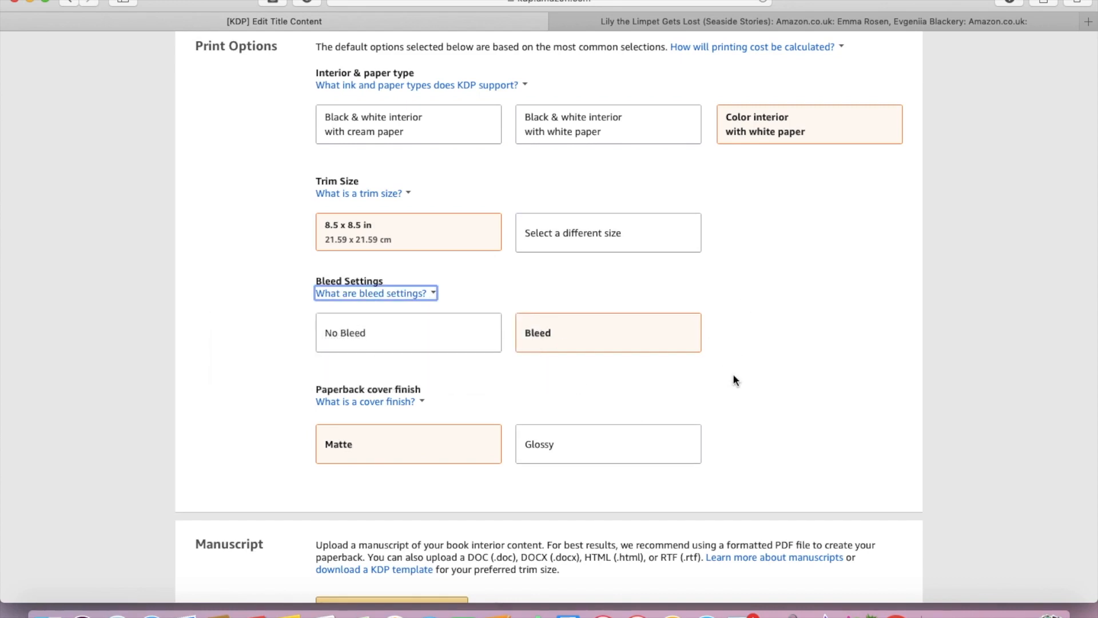
scroll(735, 379, down, 2)
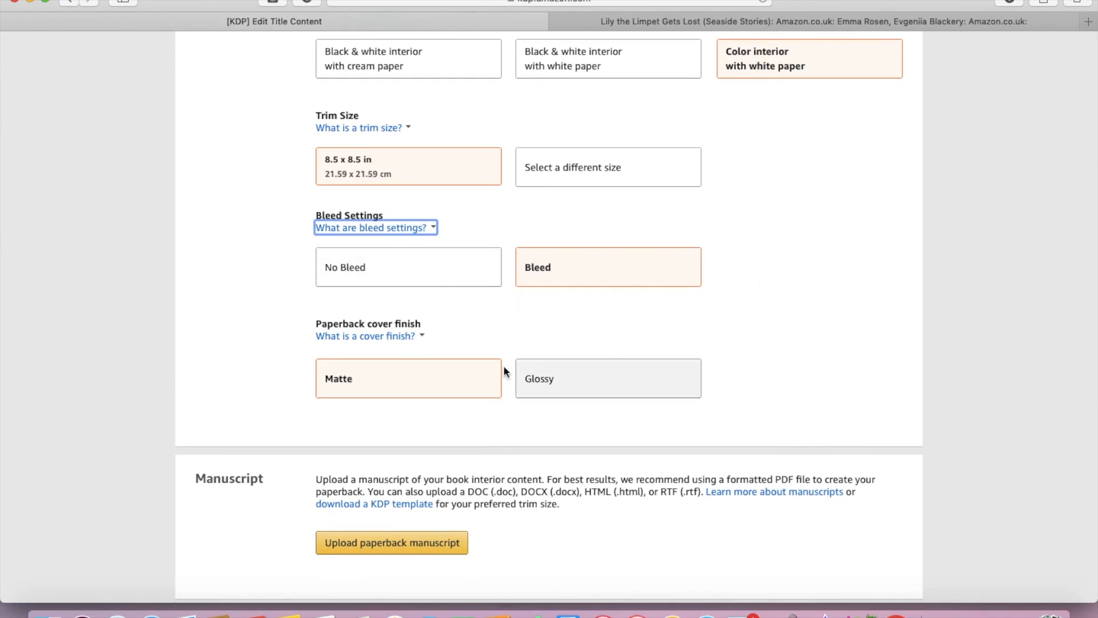
click(662, 382)
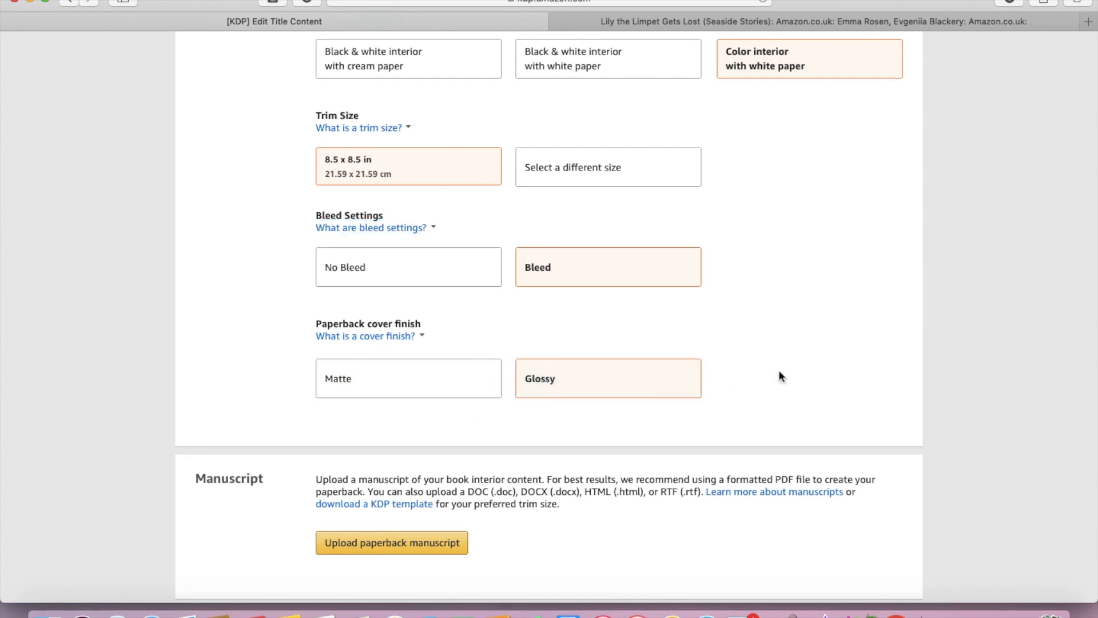
Step: Review the manuscript upload, book cover and book preview sections of the paperback content form
scroll(828, 384, down, 3)
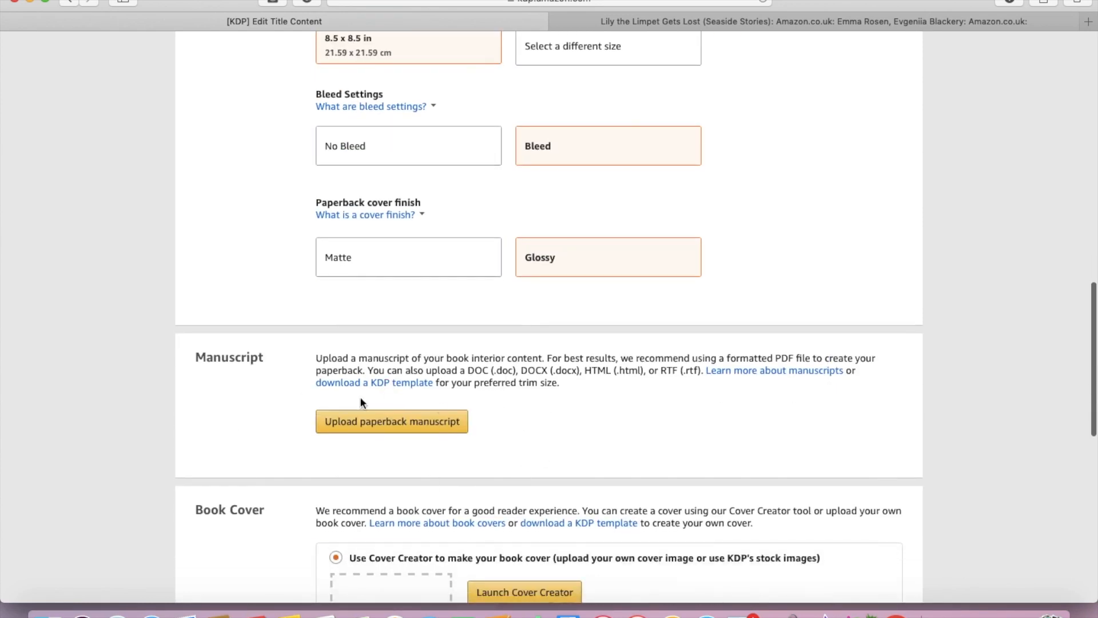
scroll(456, 485, down, 2)
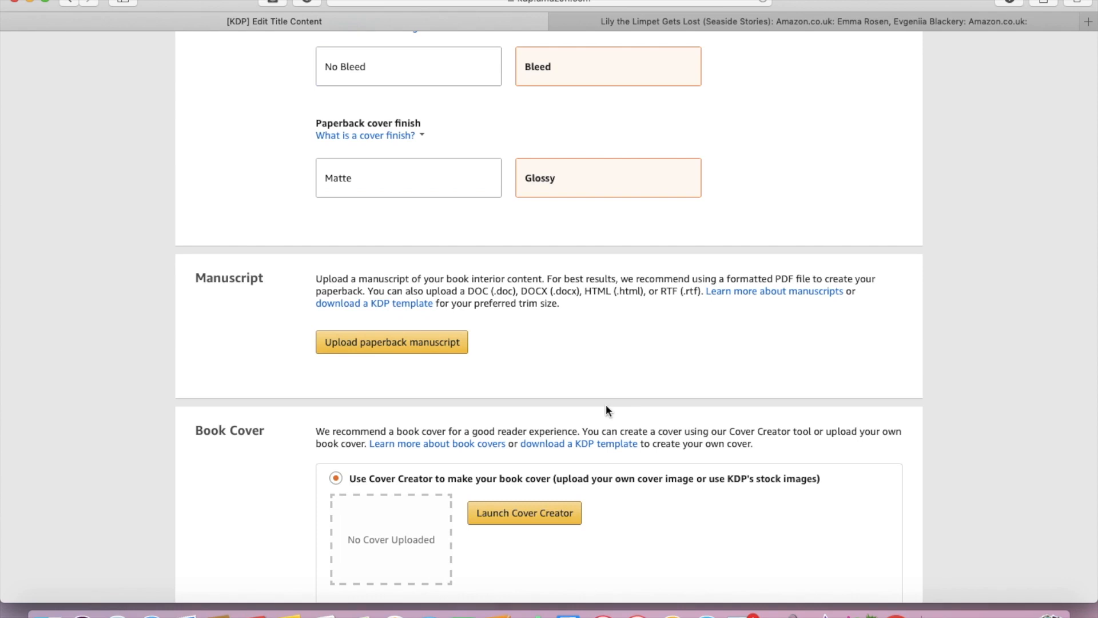
scroll(607, 406, down, 3)
scroll(607, 405, down, 3)
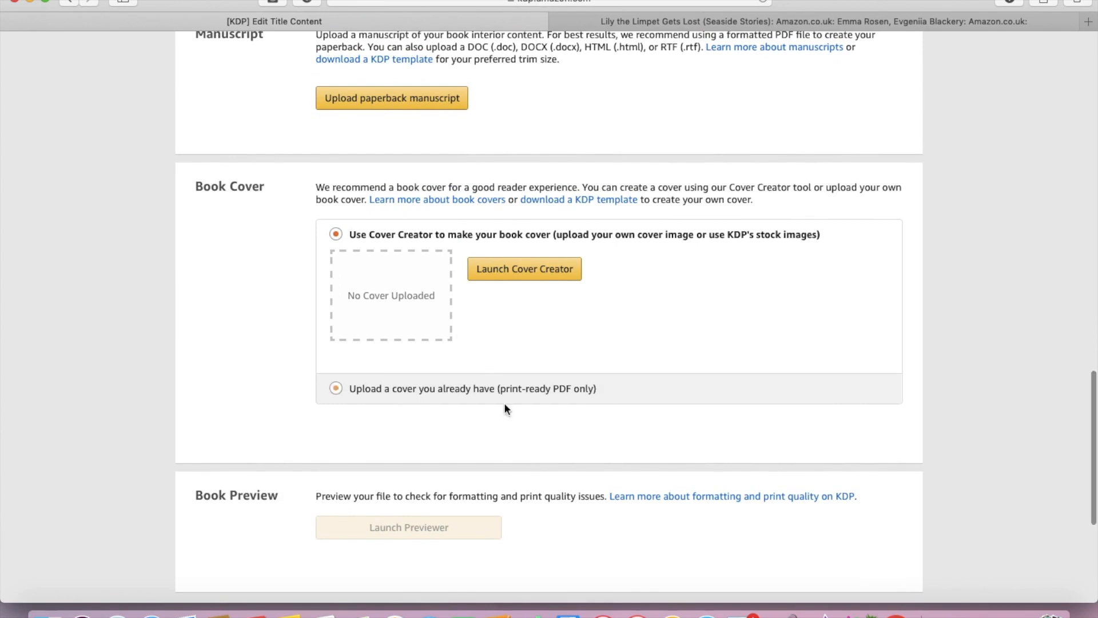
scroll(558, 496, down, 2)
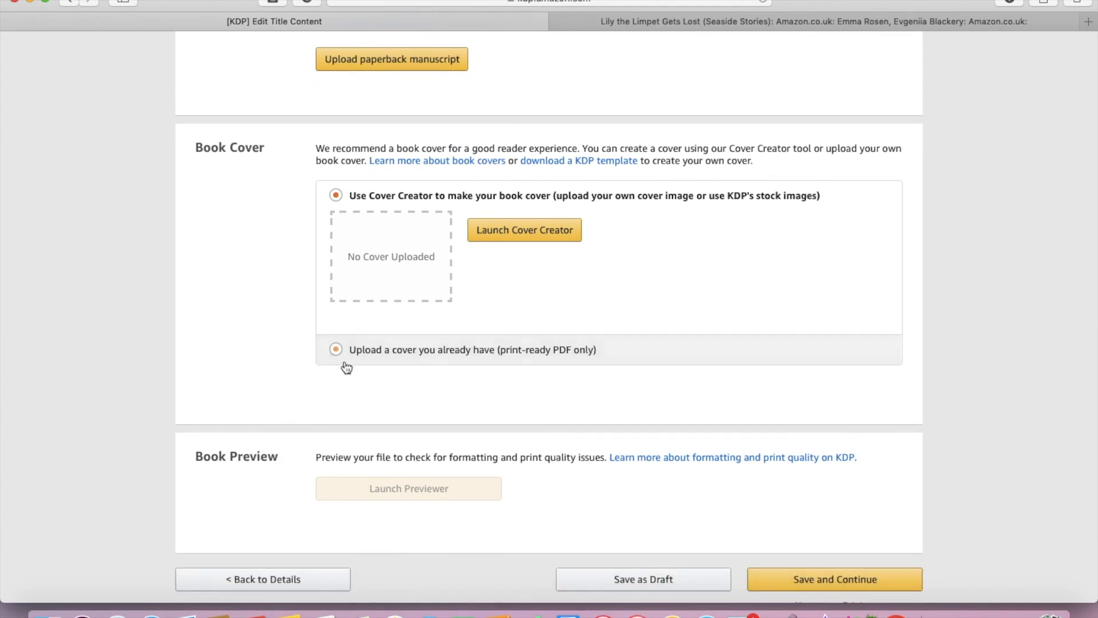
scroll(401, 400, down, 3)
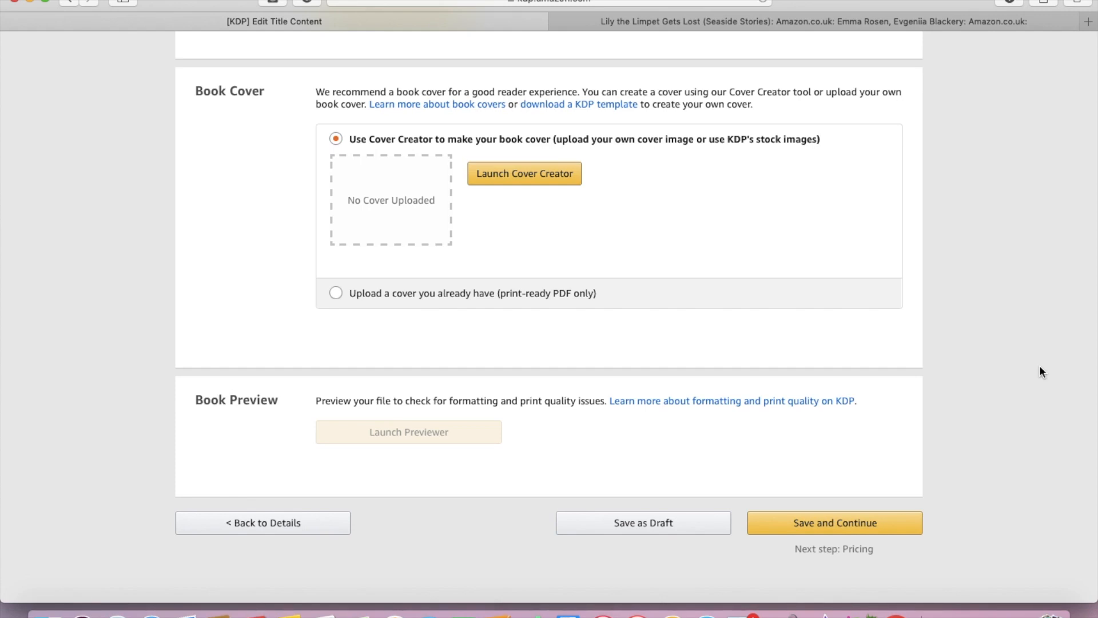
scroll(1039, 368, up, 1)
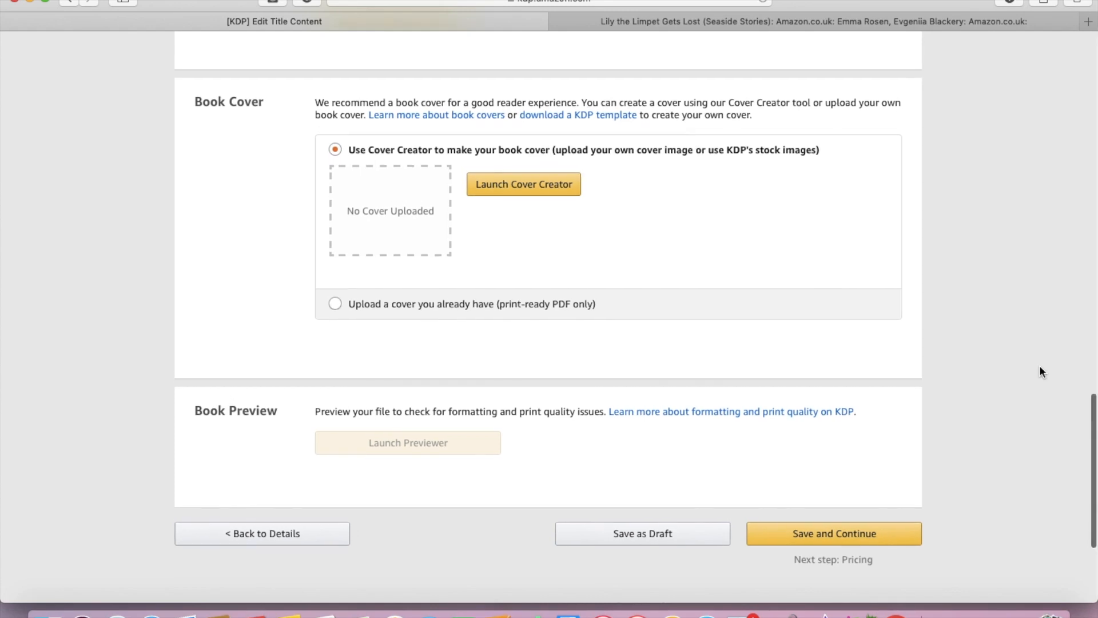